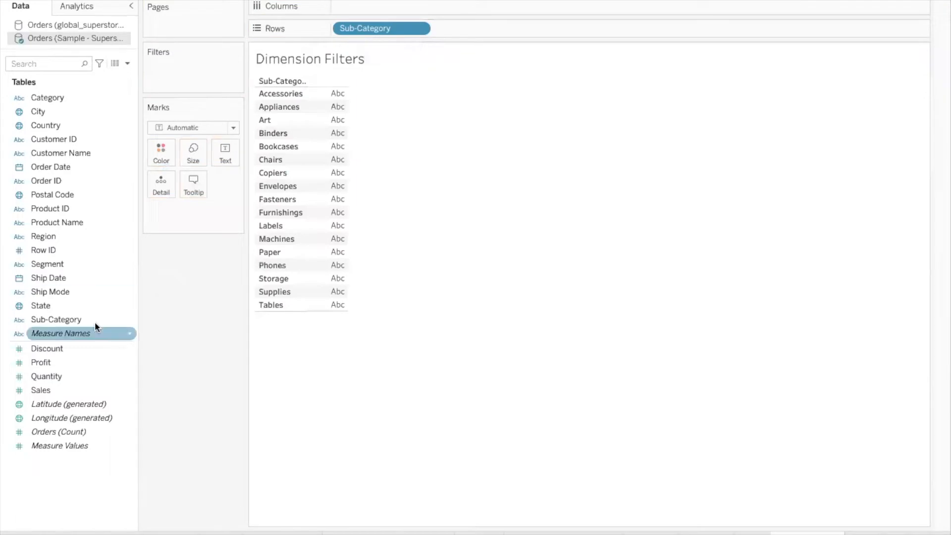
Add Profit to the columns to chart it by sub-category, and start a filter on the Sub-Category field.
left_click_drag(51, 363, 364, 7)
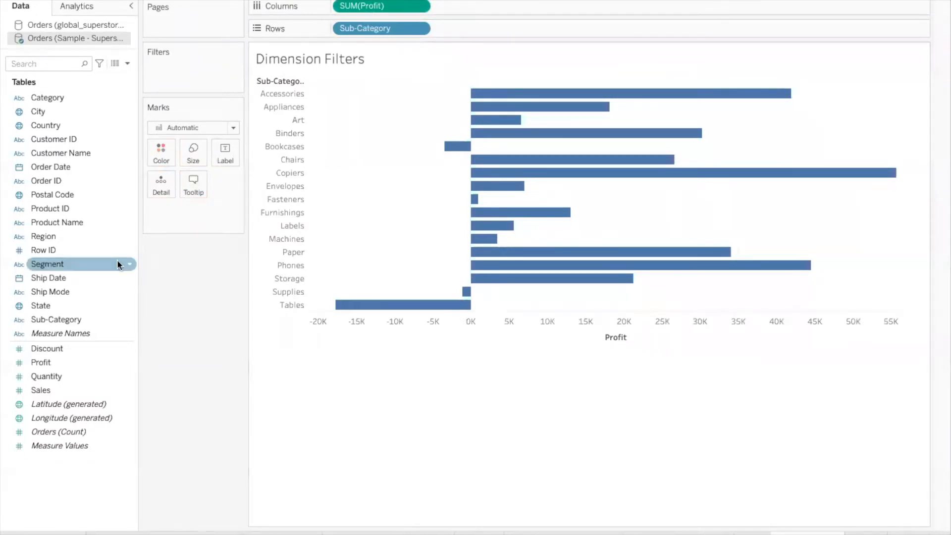
left_click(67, 319)
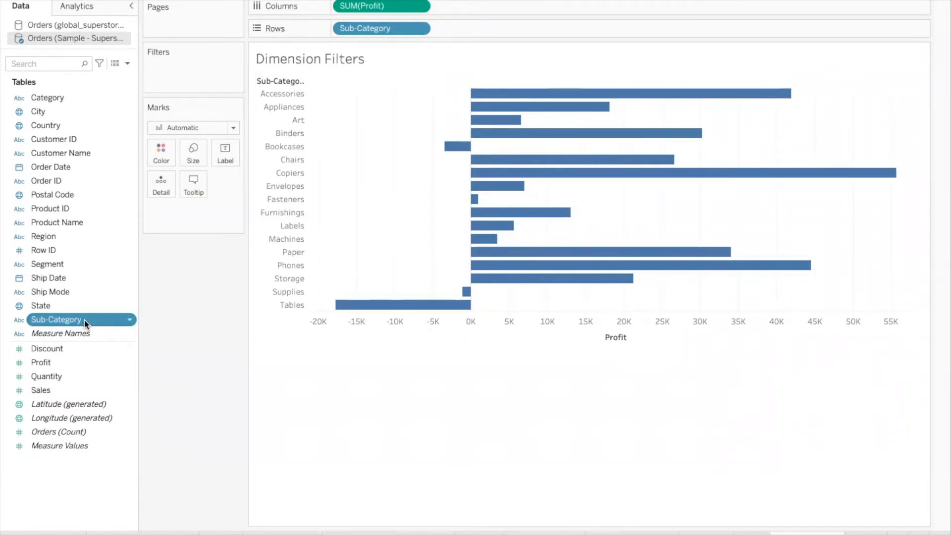
left_click_drag(61, 316, 173, 70)
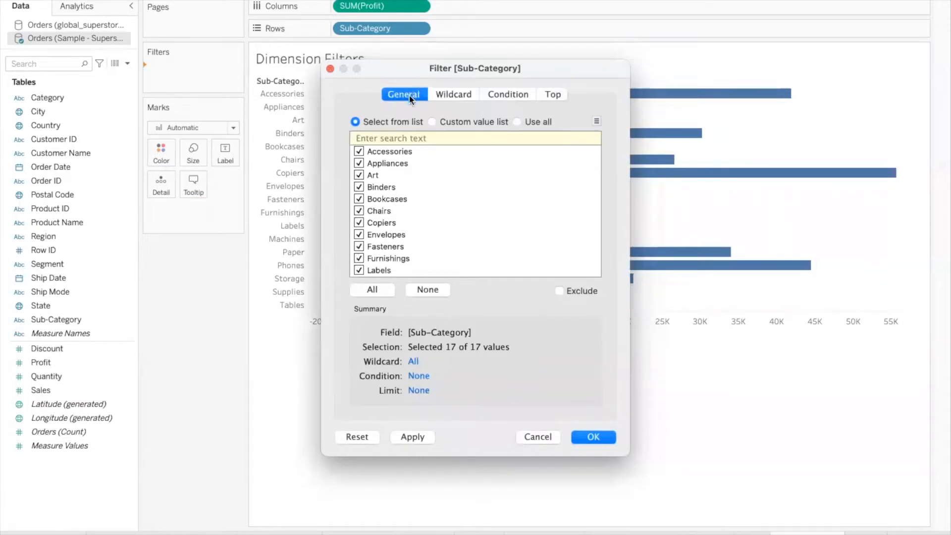
left_click(451, 96)
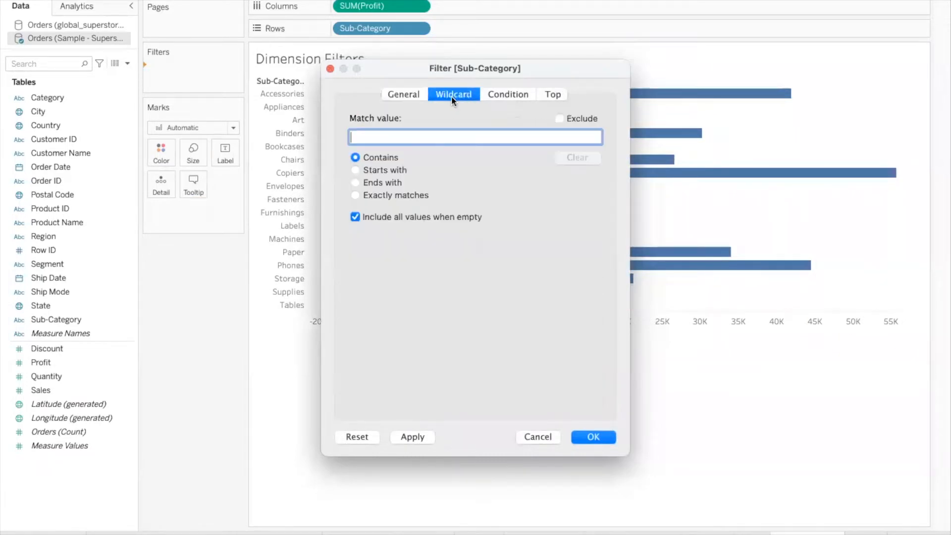
left_click(493, 97)
left_click(552, 95)
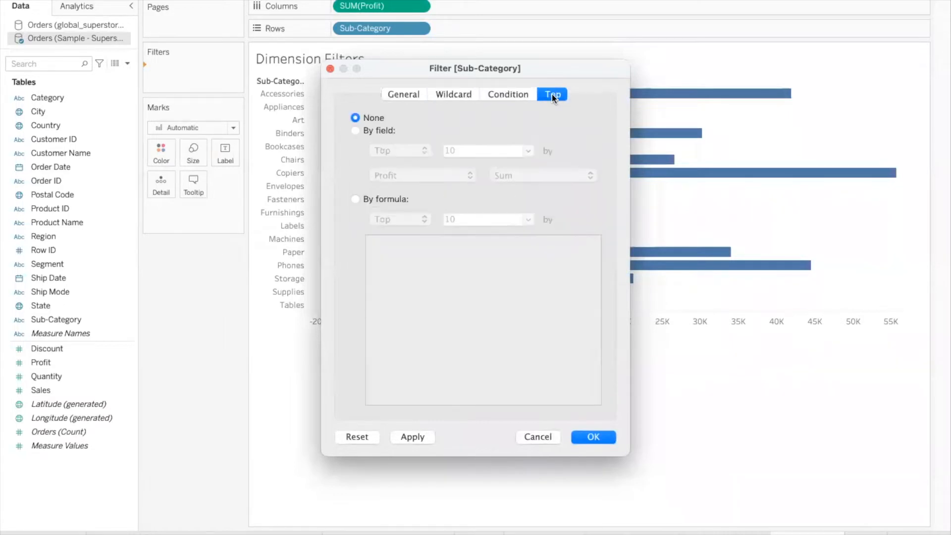
left_click(403, 93)
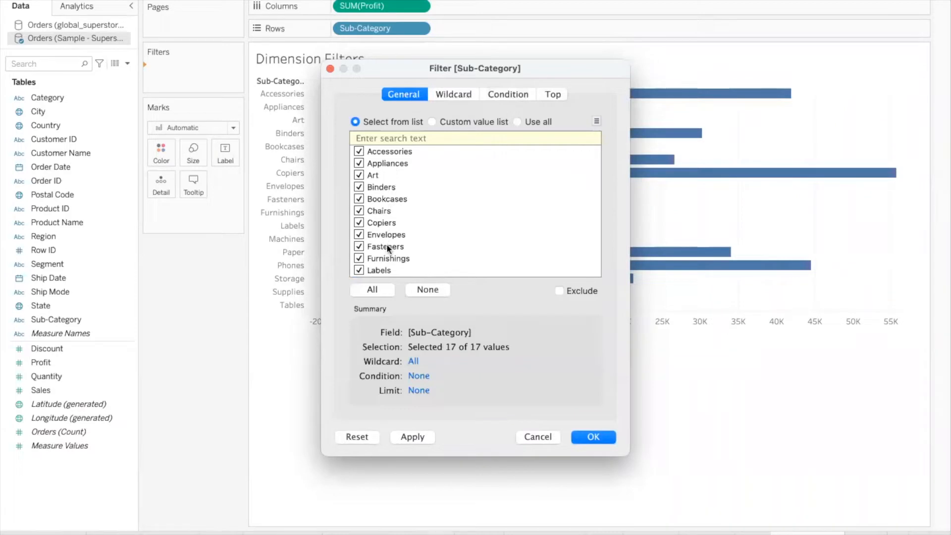
Deselect Accessories, Appliances and Art in the Sub-Category filter's value list and apply the filter.
left_click(359, 151)
left_click(359, 163)
left_click(359, 174)
left_click_drag(398, 71, 577, 93)
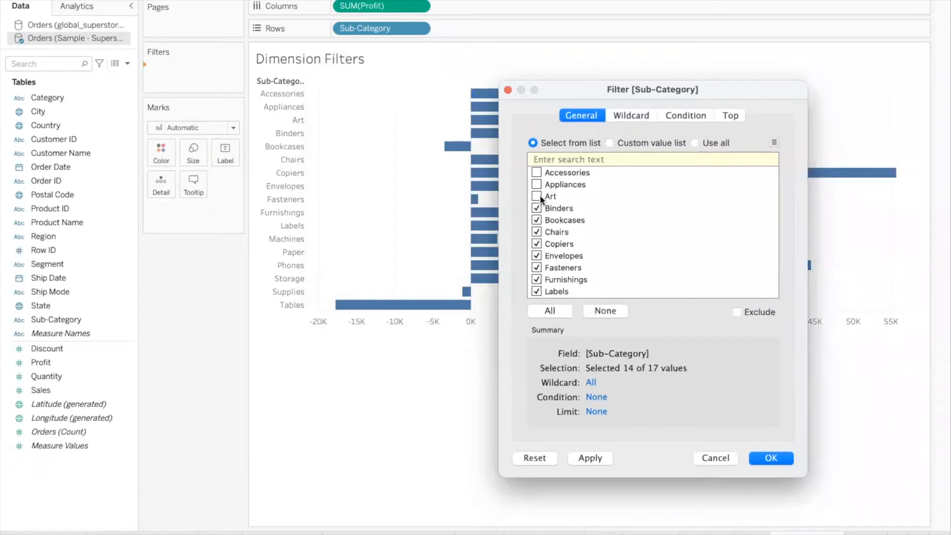
left_click(589, 459)
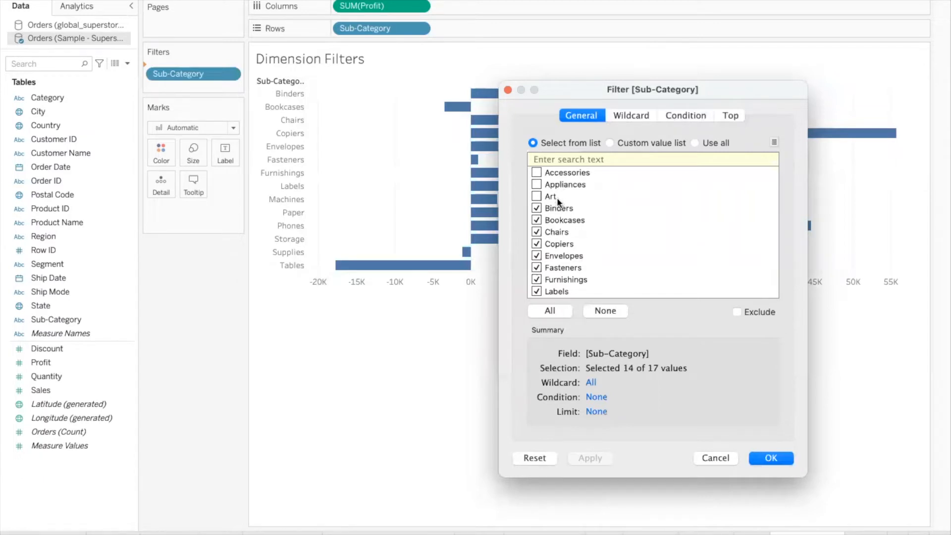
Add a wildcard rule to the Sub-Category filter matching values that end with "s", and apply it.
left_click(624, 118)
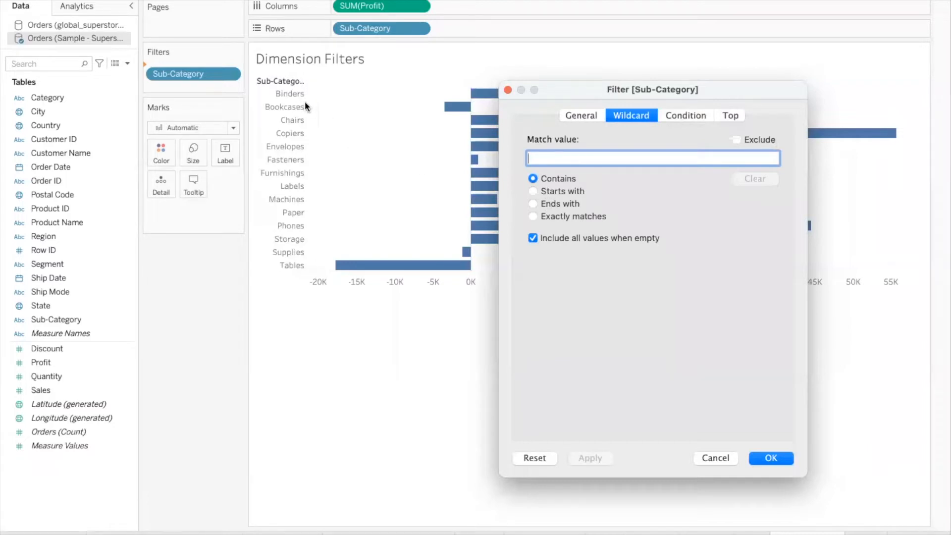
left_click(533, 203)
type("s")
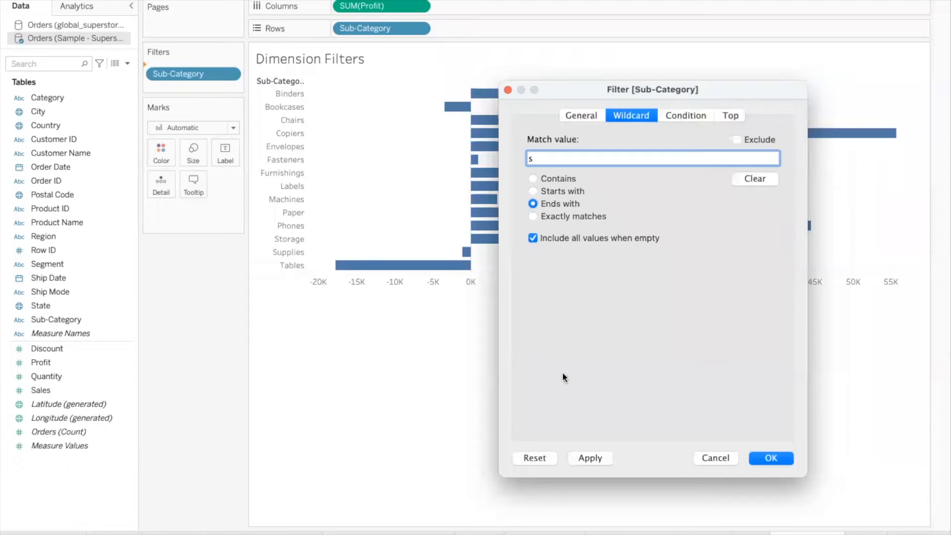
left_click(590, 457)
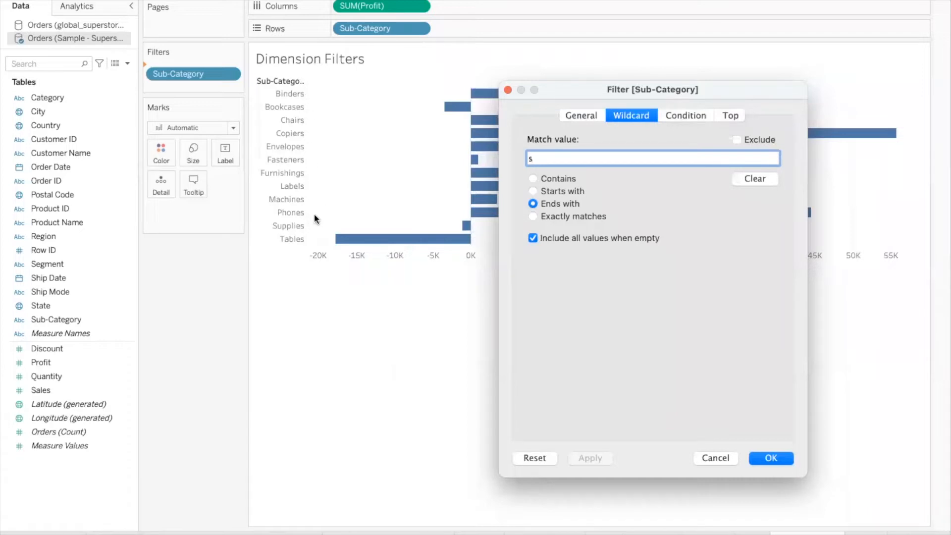
Add a by-field condition to the Sub-Category filter requiring the sum of Profit to be > 0, and apply it.
left_click(682, 115)
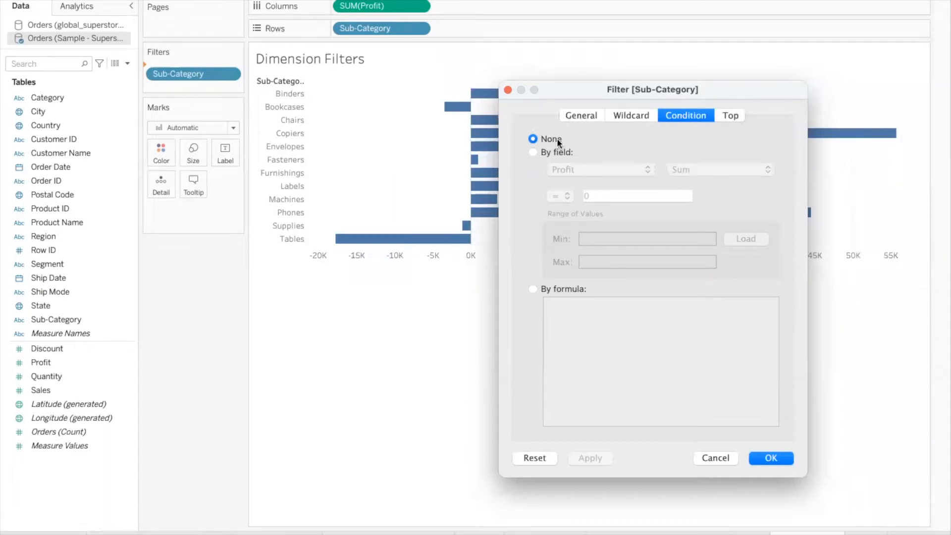
left_click(533, 152)
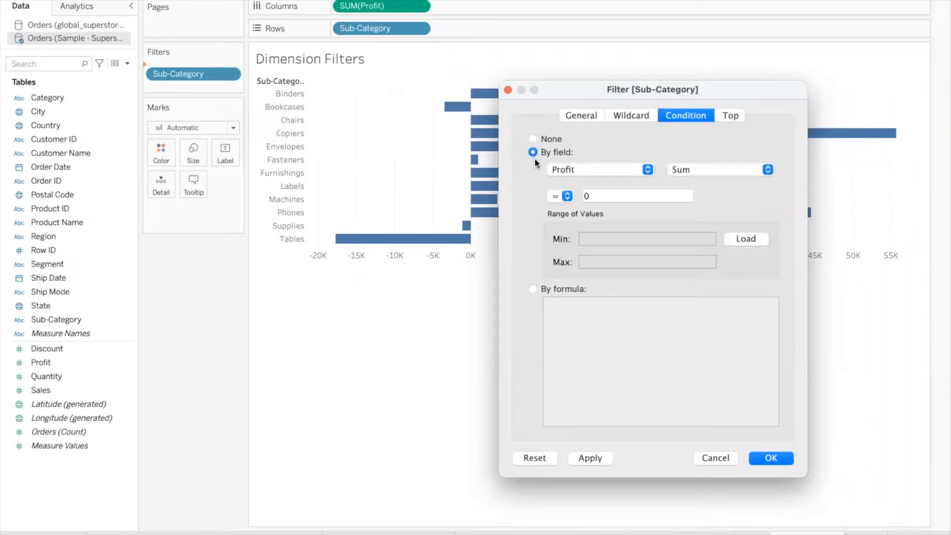
left_click(532, 289)
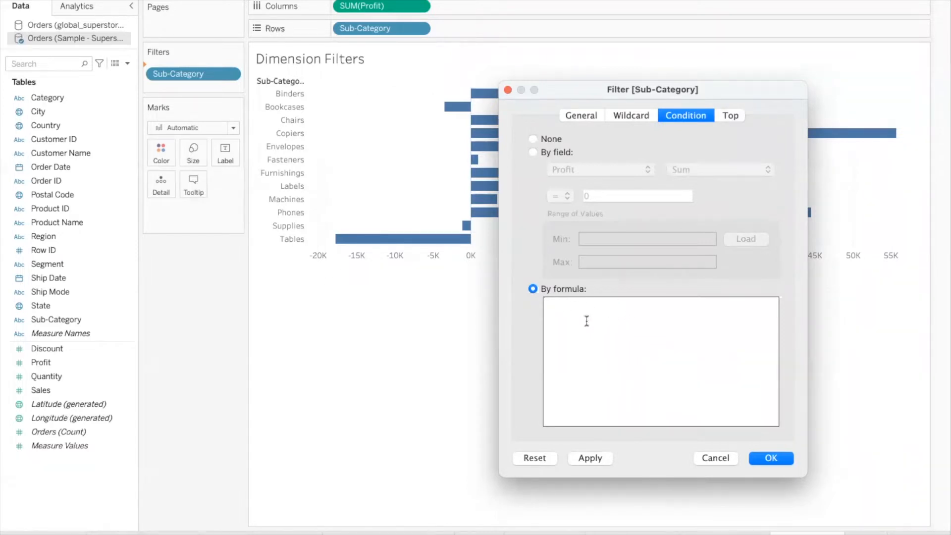
left_click(530, 153)
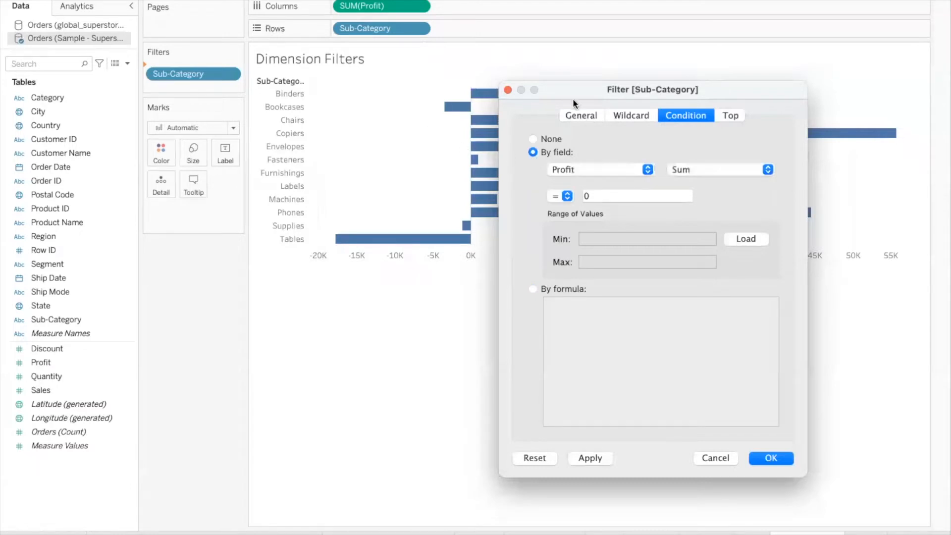
left_click(566, 197)
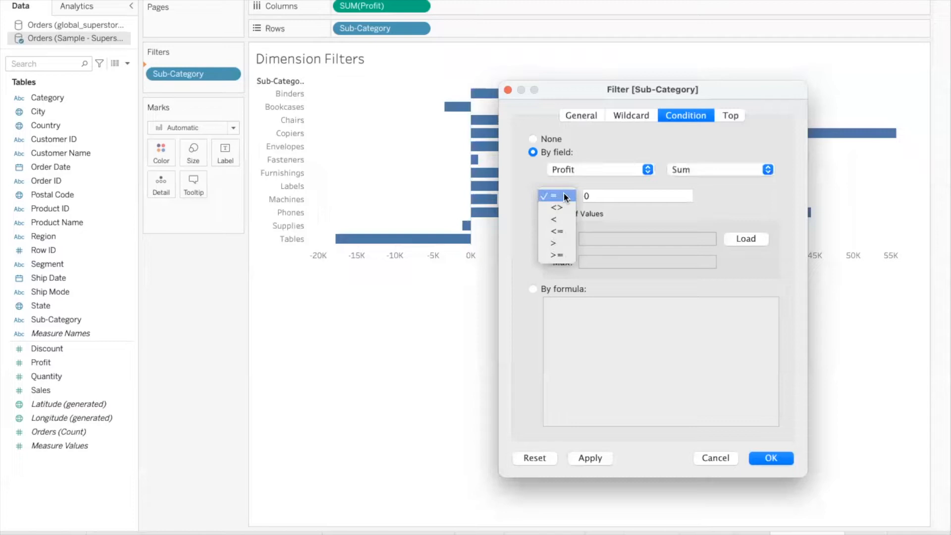
left_click(552, 237)
left_click_drag(600, 86, 683, 86)
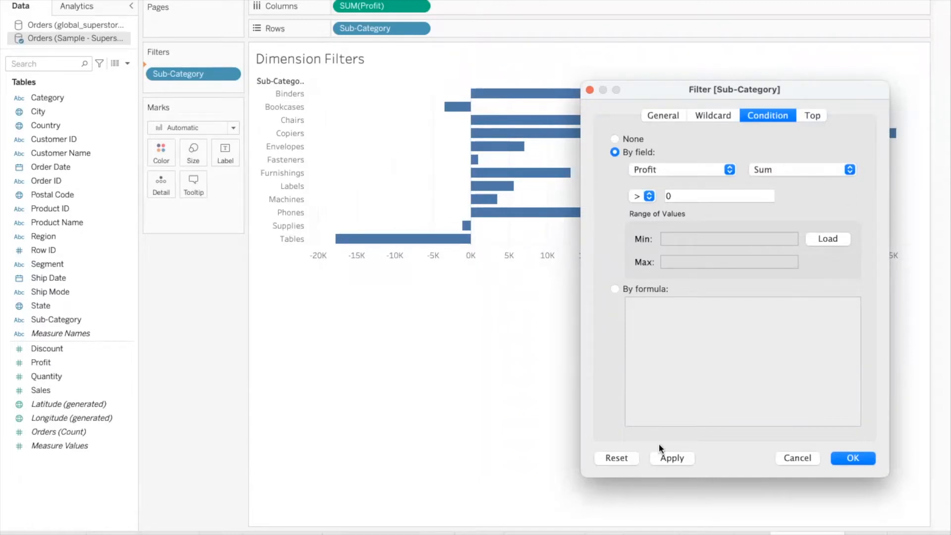
left_click(670, 457)
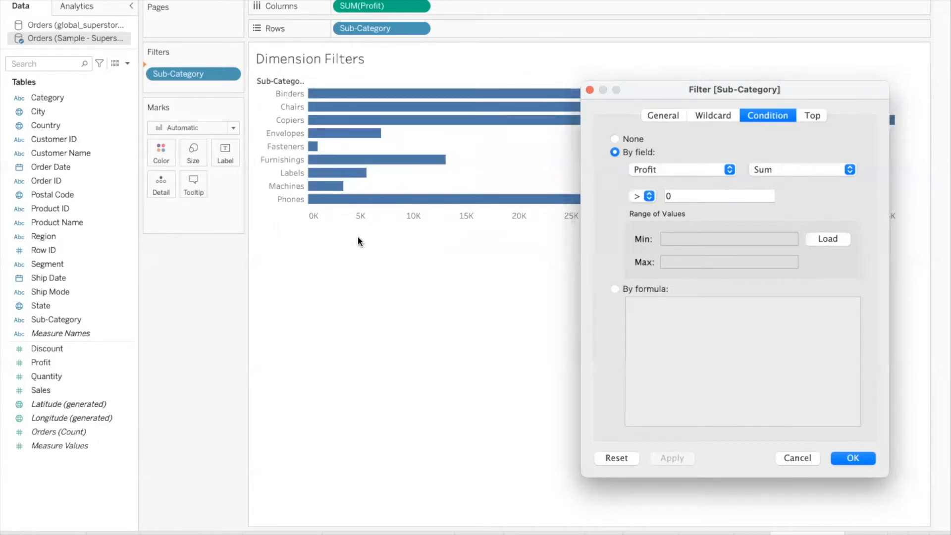
Limit the Sub-Category filter by field to the top 3 by sum of Profit, and apply it.
left_click(808, 115)
left_click_drag(732, 94, 752, 153)
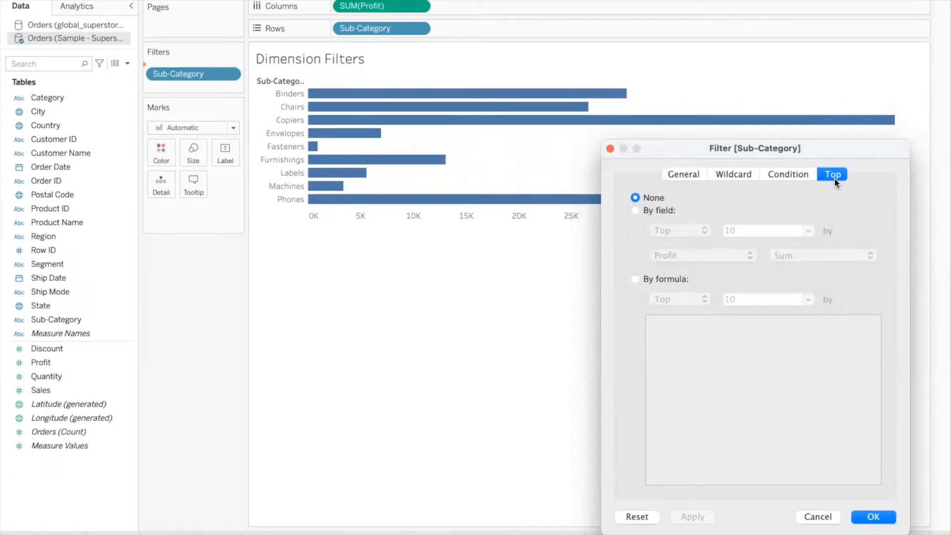
left_click(634, 210)
left_click(741, 231)
double_click(741, 231)
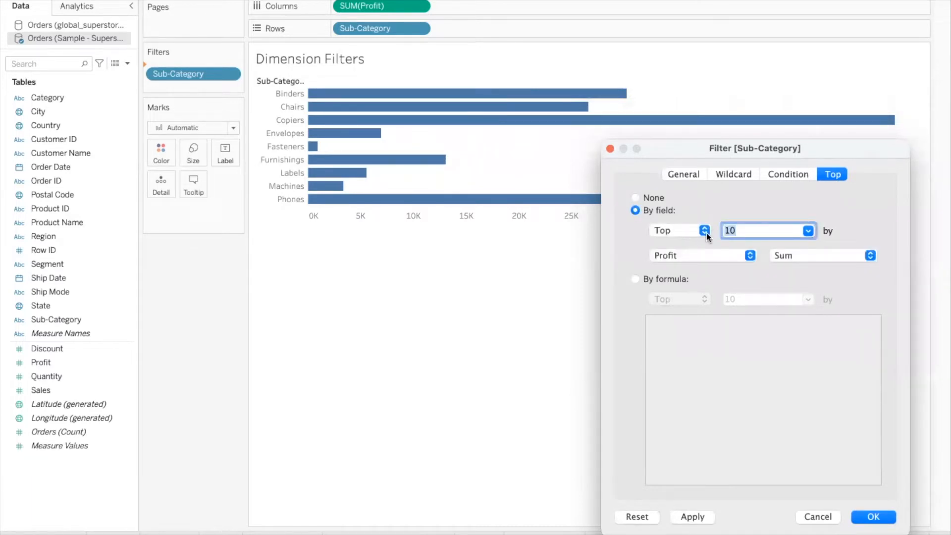
type("3")
left_click_drag(689, 152, 689, 287)
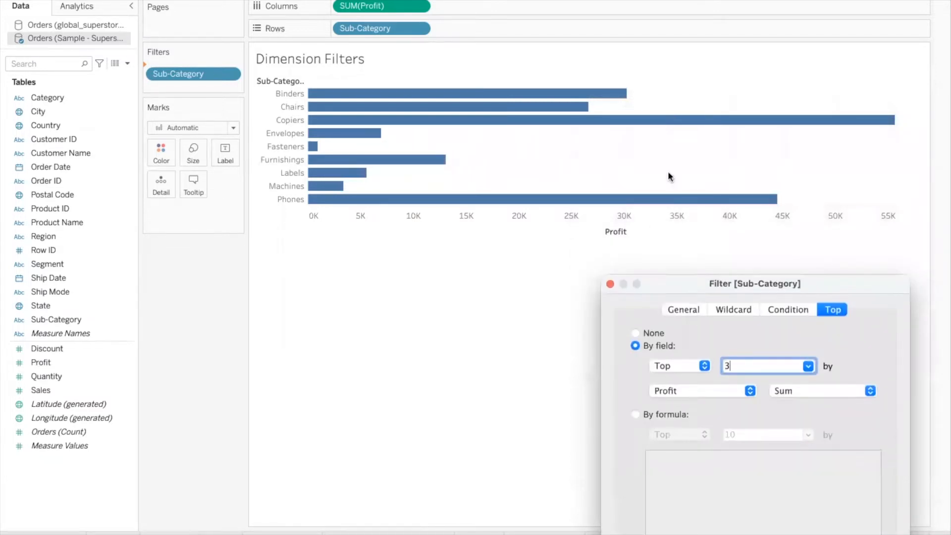
left_click_drag(679, 286, 666, 59)
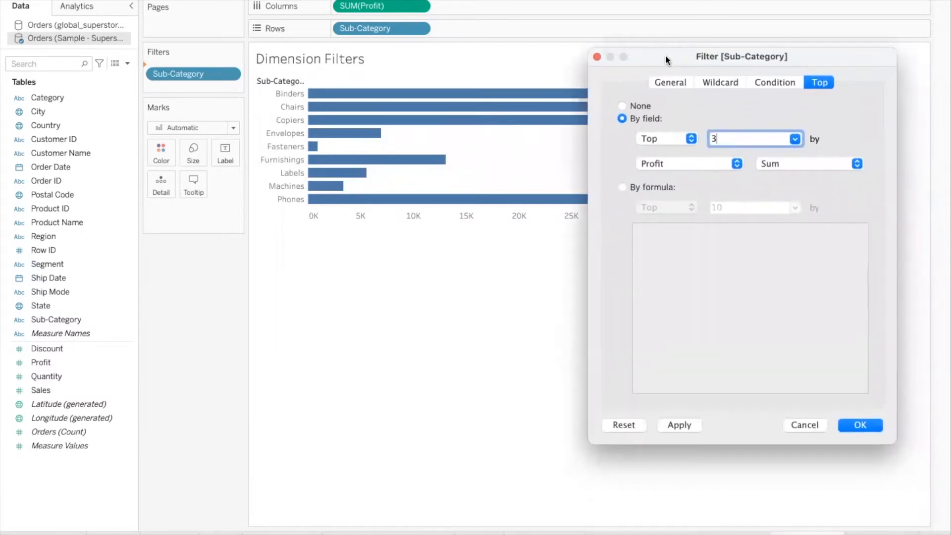
left_click(673, 425)
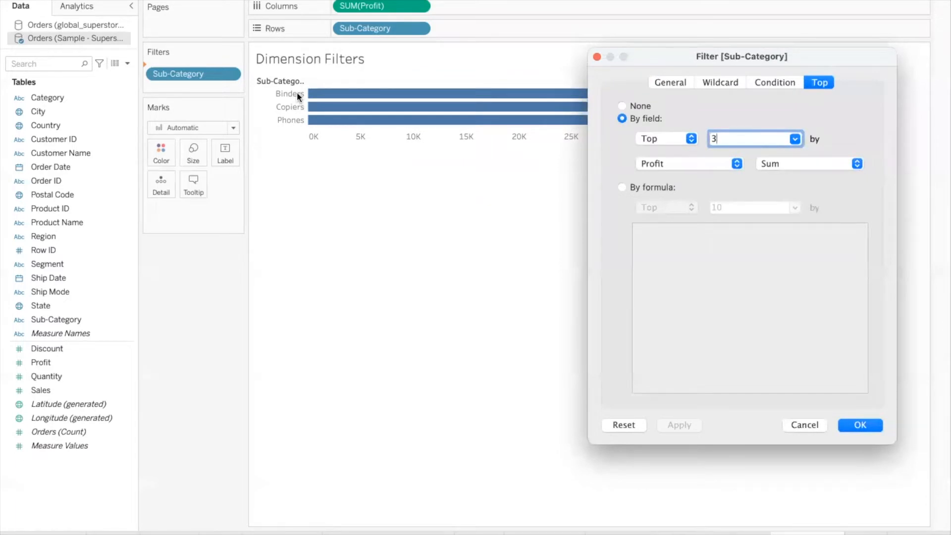
Switch the Sub-Category filter's limit to the bottom 3 by sum of Profit, and apply it.
left_click(690, 140)
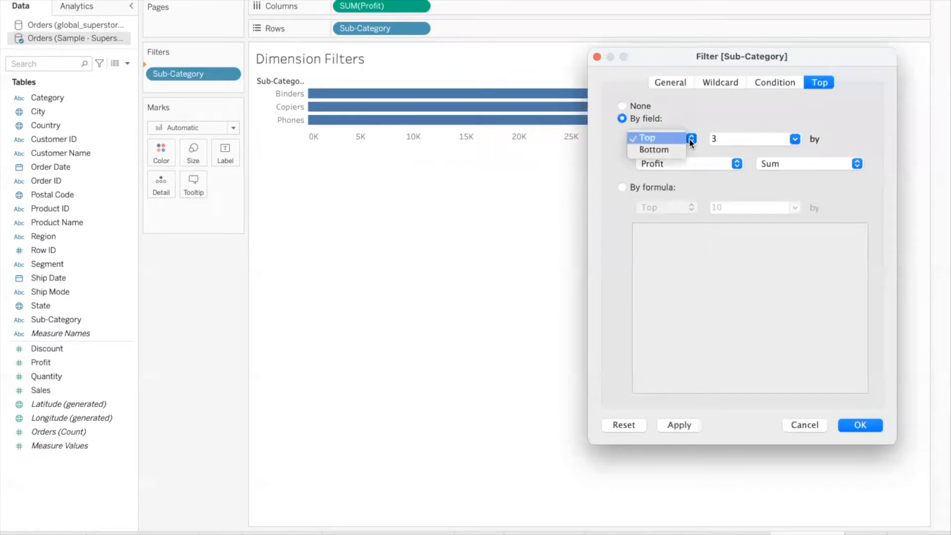
left_click(679, 149)
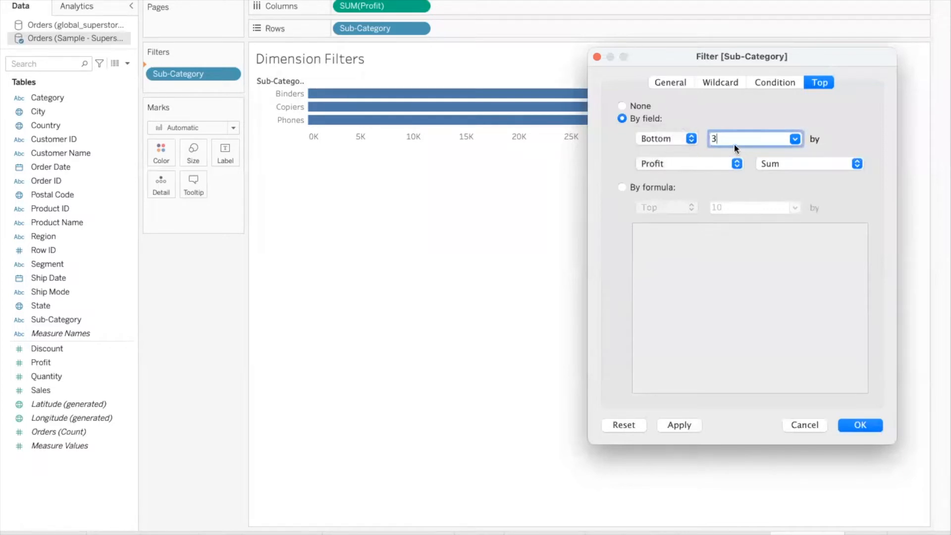
left_click(680, 425)
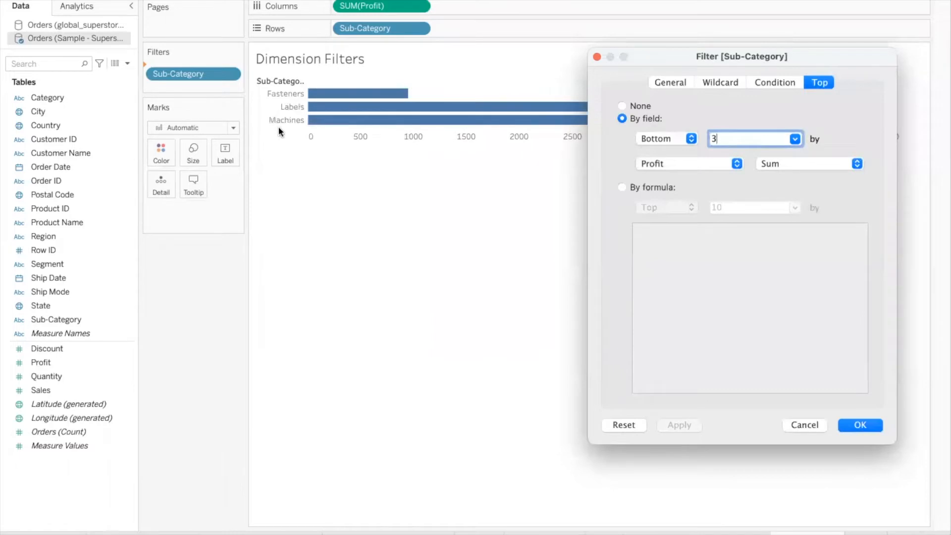
Return the Sub-Category filter's limit to the top 3 by sum of Profit, and apply it.
left_click(690, 139)
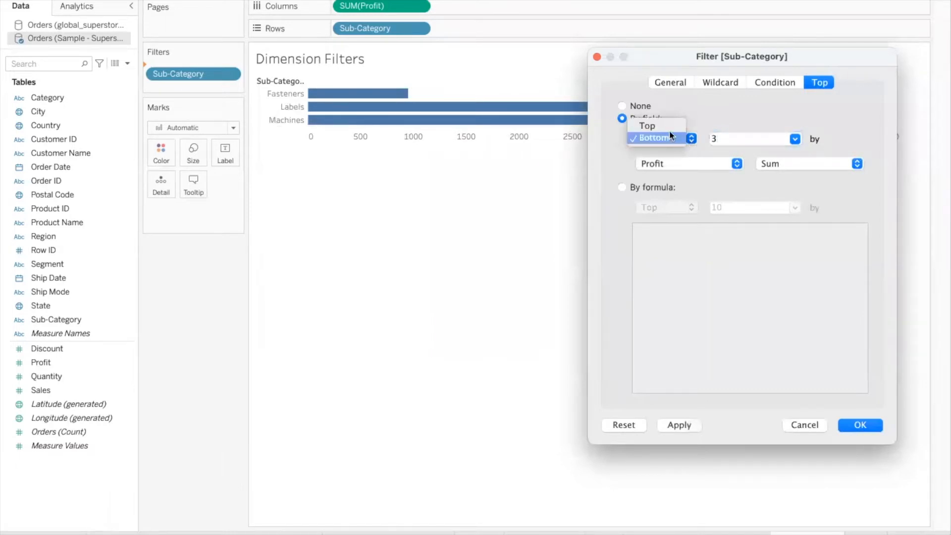
left_click(667, 124)
left_click(688, 424)
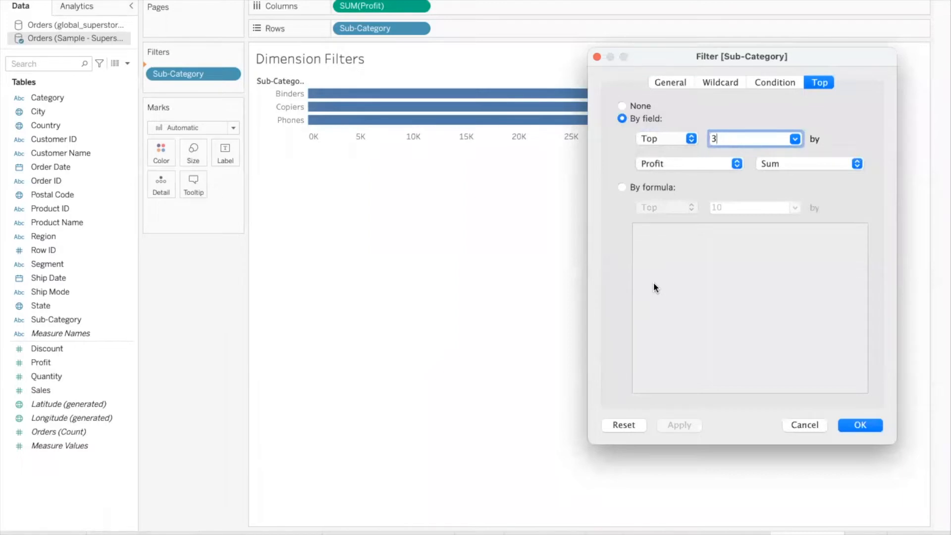
Examine the Sub-Category filter's summary of selection, wildcard, condition and limit, comparing it with the sub-categories remaining in the chart.
left_click(661, 83)
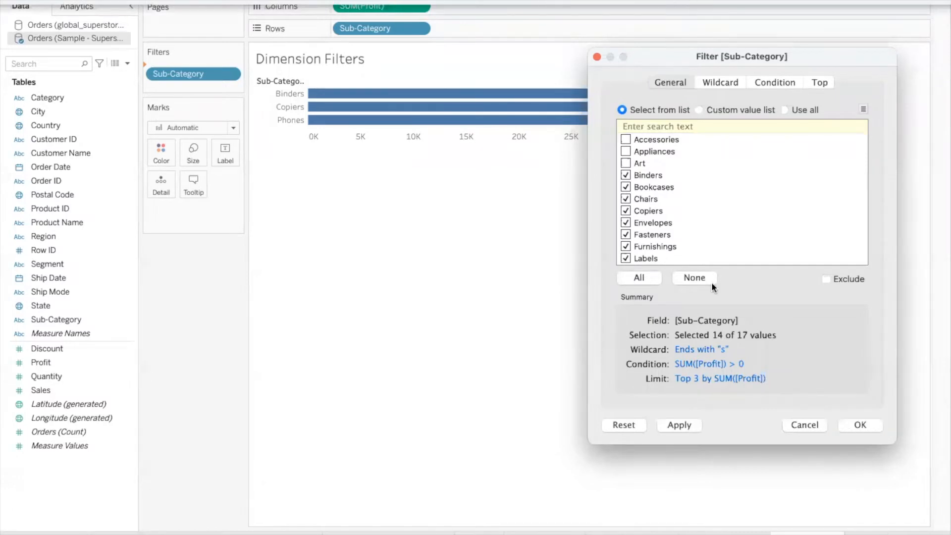
mouse_move(747, 296)
left_mouse_down()
mouse_move(639, 289)
mouse_move(628, 399)
mouse_move(815, 396)
mouse_move(805, 297)
mouse_move(739, 297)
mouse_move(752, 319)
mouse_move(768, 292)
left_mouse_up()
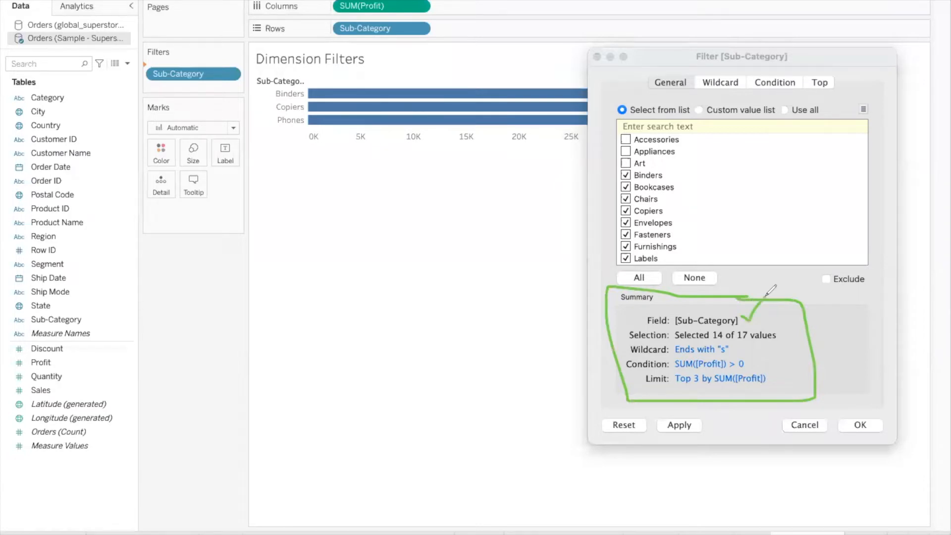
left_click_drag(629, 341, 782, 337)
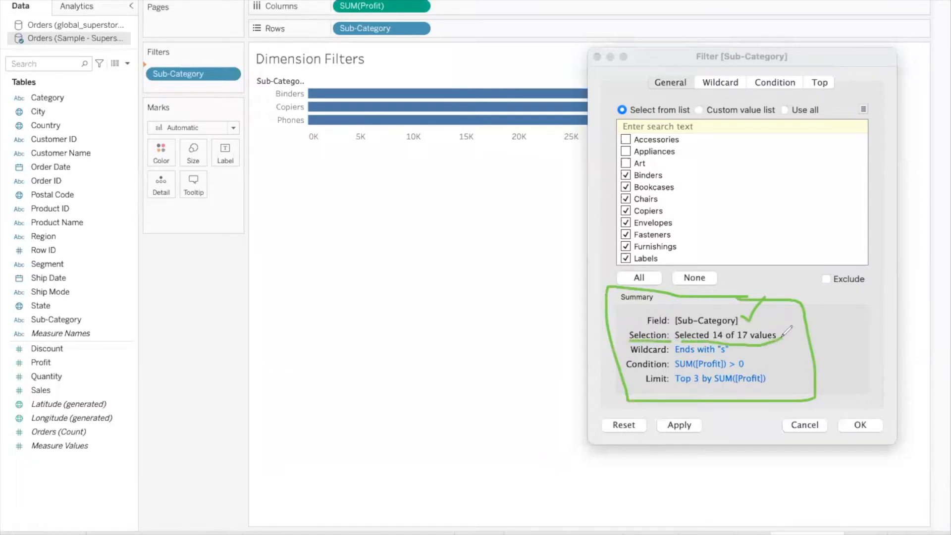
left_click_drag(630, 356, 738, 352)
left_click_drag(640, 371, 746, 369)
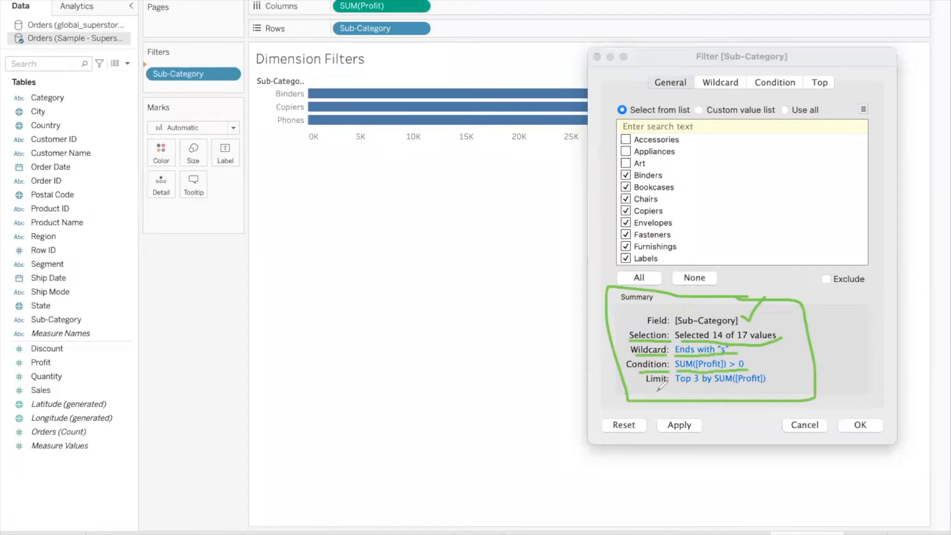
left_click_drag(650, 391, 773, 385)
mouse_move(780, 330)
left_mouse_down()
mouse_move(793, 332)
mouse_move(751, 345)
mouse_move(780, 346)
mouse_move(762, 359)
mouse_move(780, 352)
mouse_move(774, 380)
mouse_move(787, 333)
mouse_move(643, 396)
mouse_move(784, 359)
left_mouse_up()
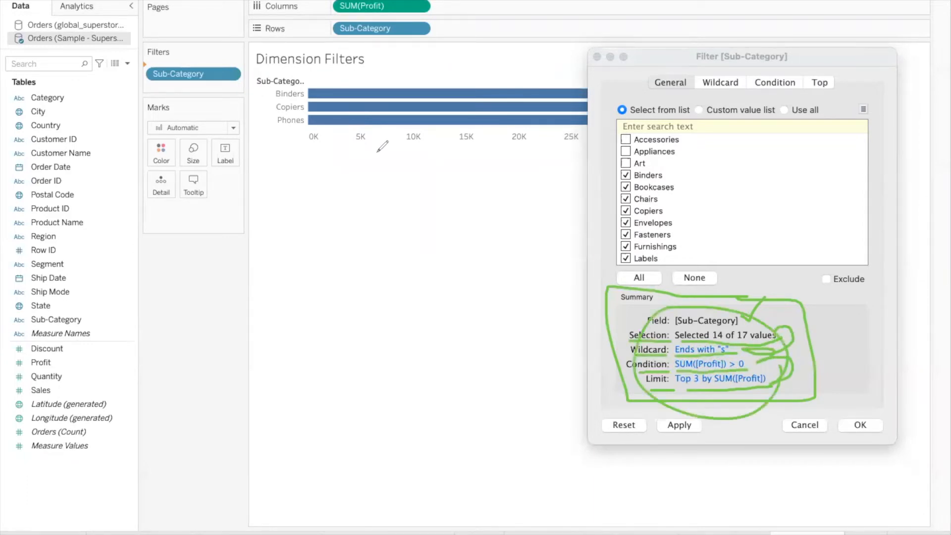
mouse_move(296, 140)
left_mouse_down()
mouse_move(313, 97)
mouse_move(264, 92)
mouse_move(536, 321)
mouse_move(602, 349)
mouse_move(574, 373)
left_mouse_up()
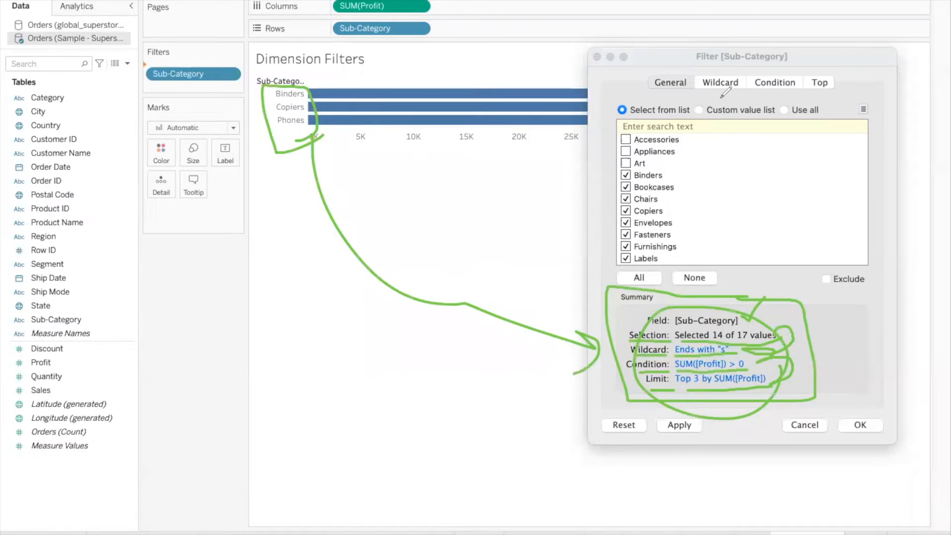
left_click(755, 80)
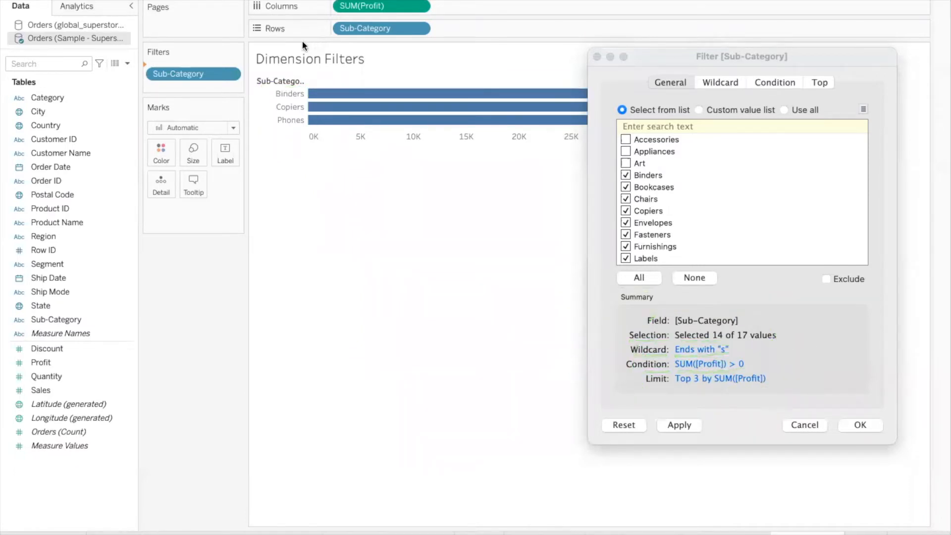
Review the Sub-Category filter's general, wildcard, condition and top settings one after another, and return to the general summary.
left_click(668, 85)
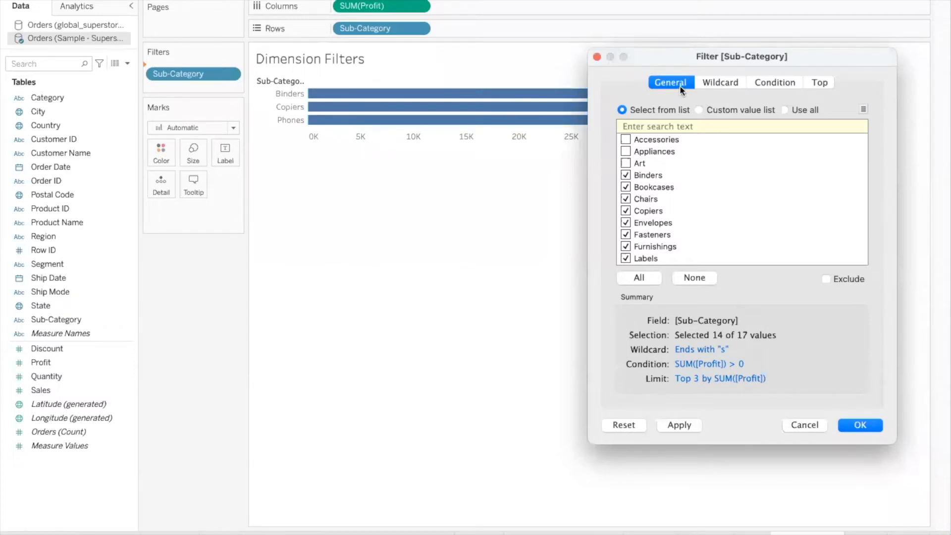
left_click(721, 85)
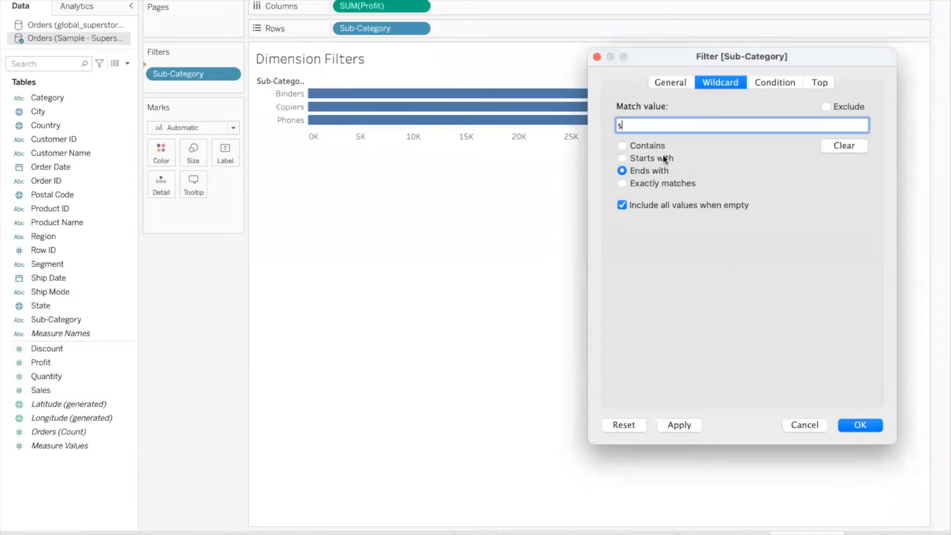
left_click(774, 83)
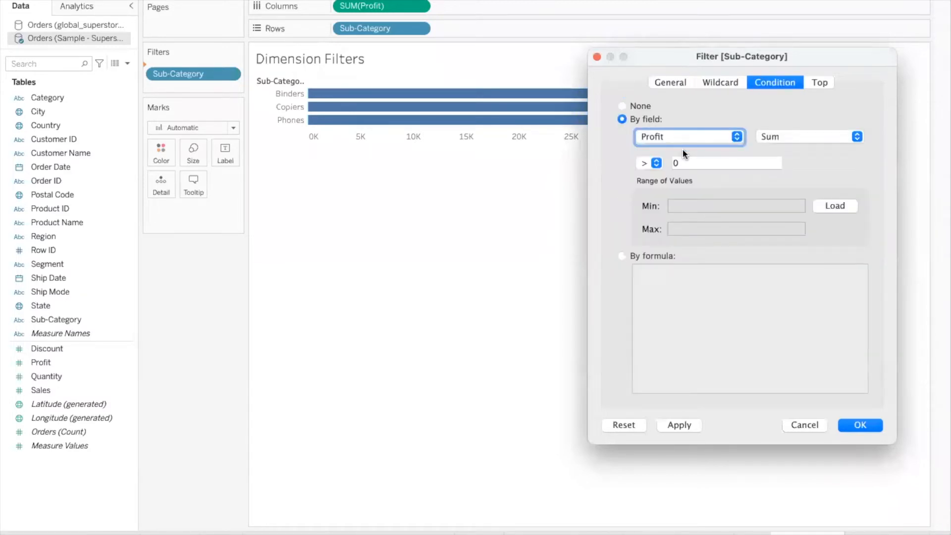
left_click(819, 81)
type("3")
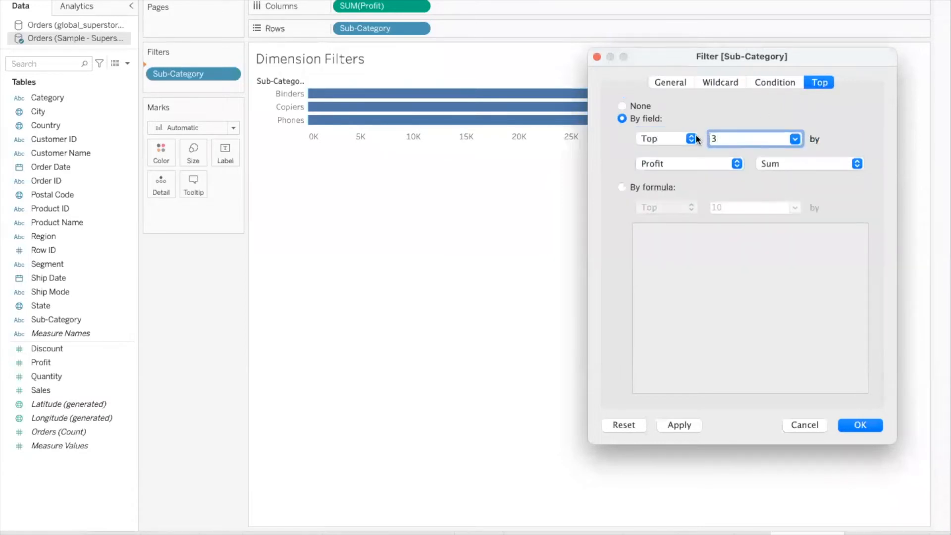
left_click(671, 84)
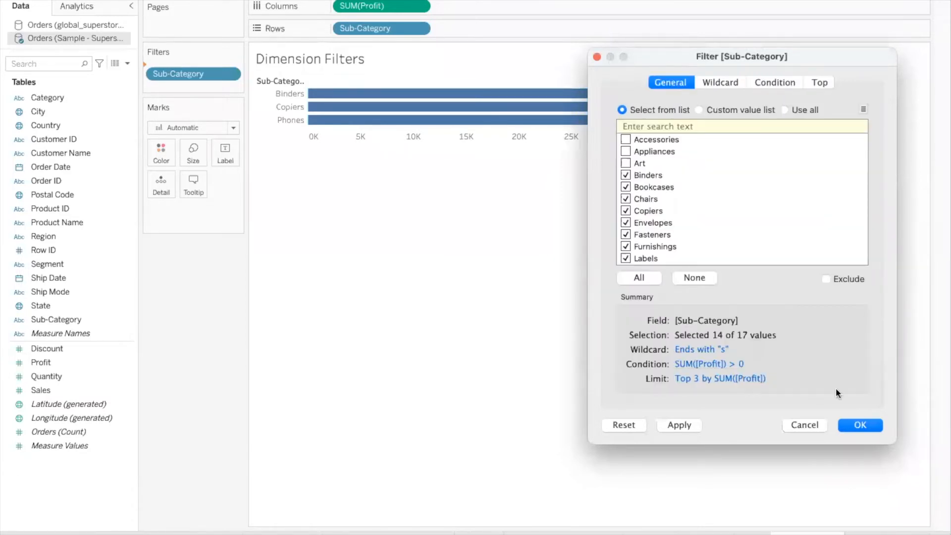
Accept the Sub-Category filter and add a new worksheet named Measure Filters.
left_click(850, 425)
left_click(863, 530)
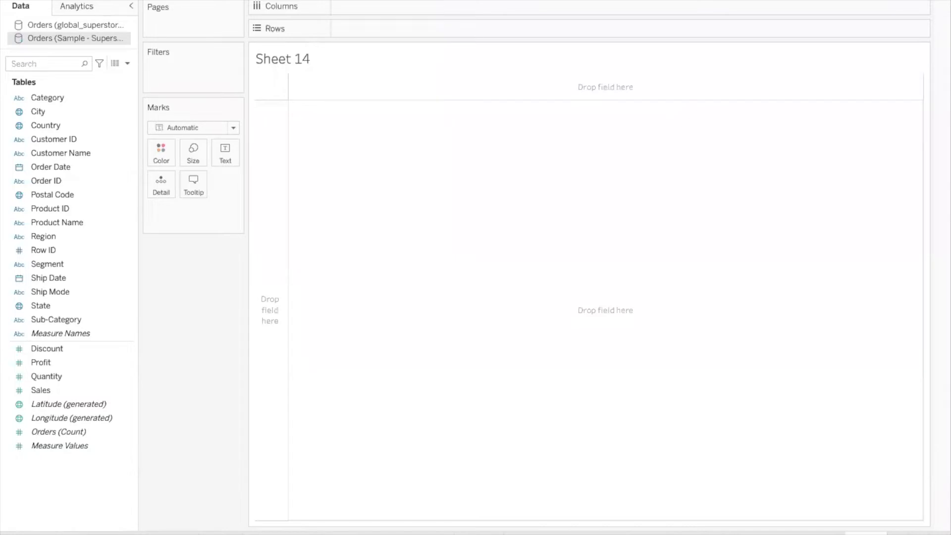
left_click(601, 384)
key("super+Tab")
key("super+Tab")
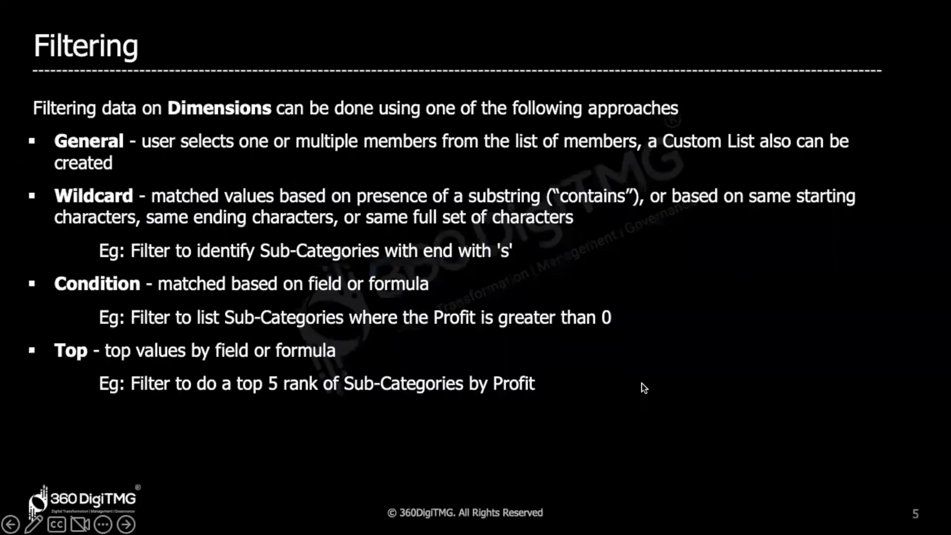
left_click(642, 383)
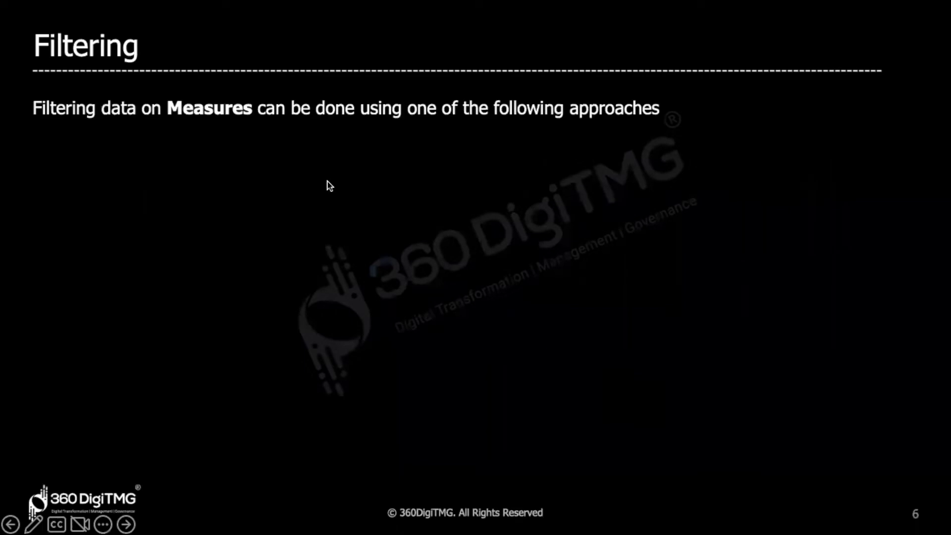
left_click(273, 188)
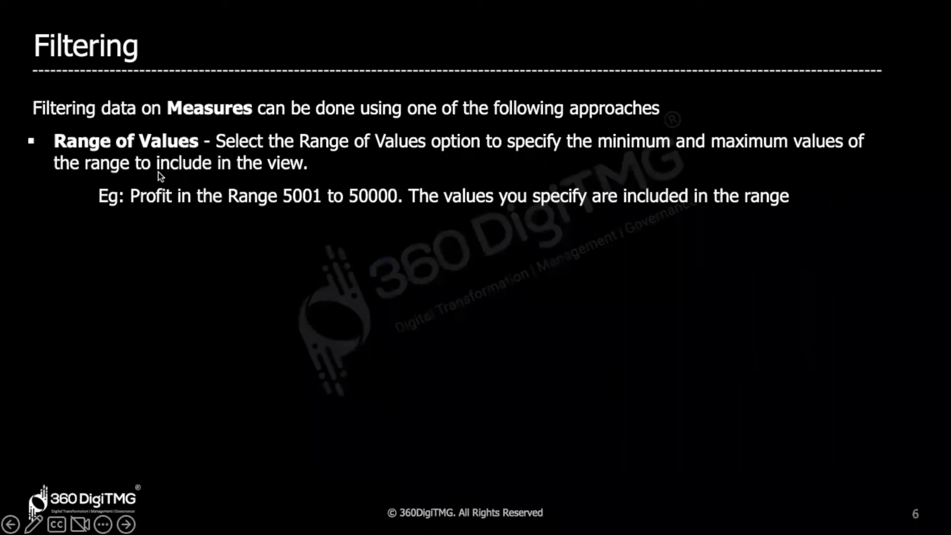
left_click(211, 276)
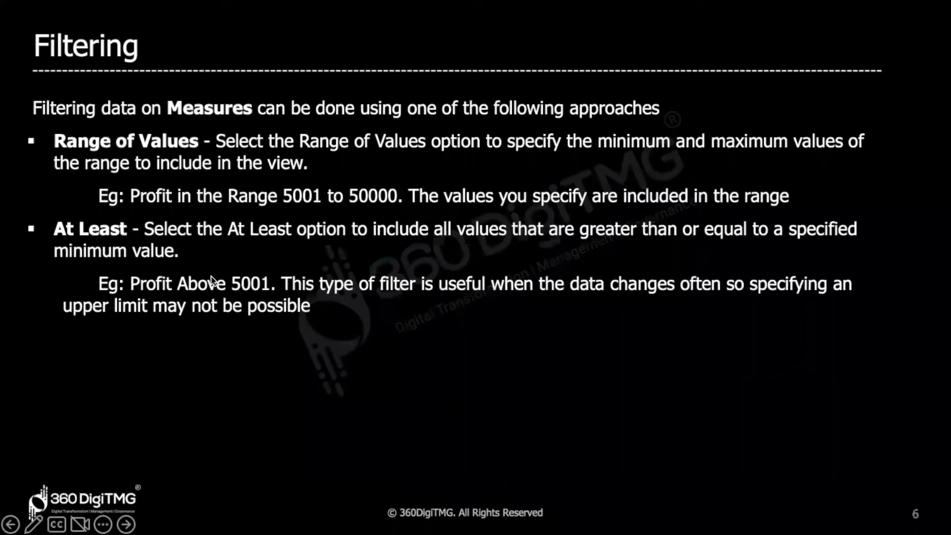
left_click(203, 332)
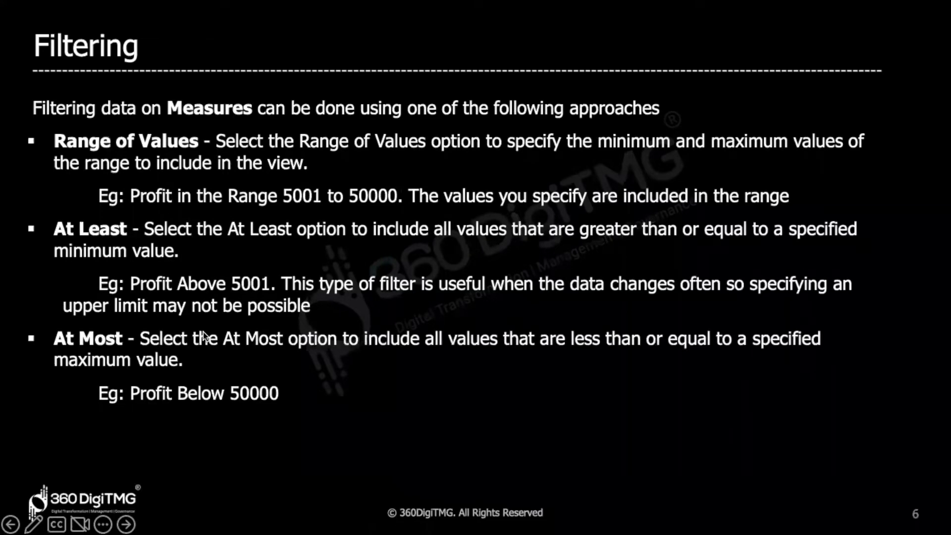
left_click(275, 392)
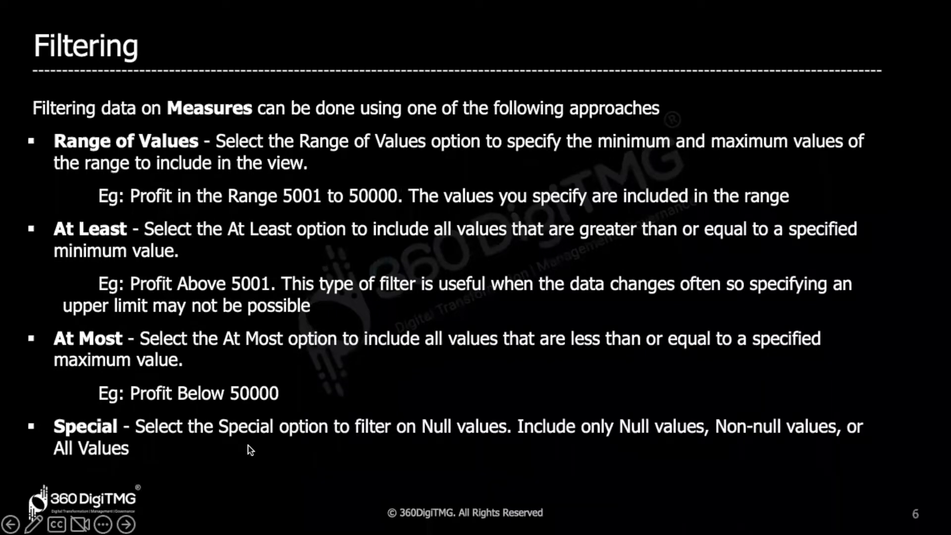
key("super+Tab")
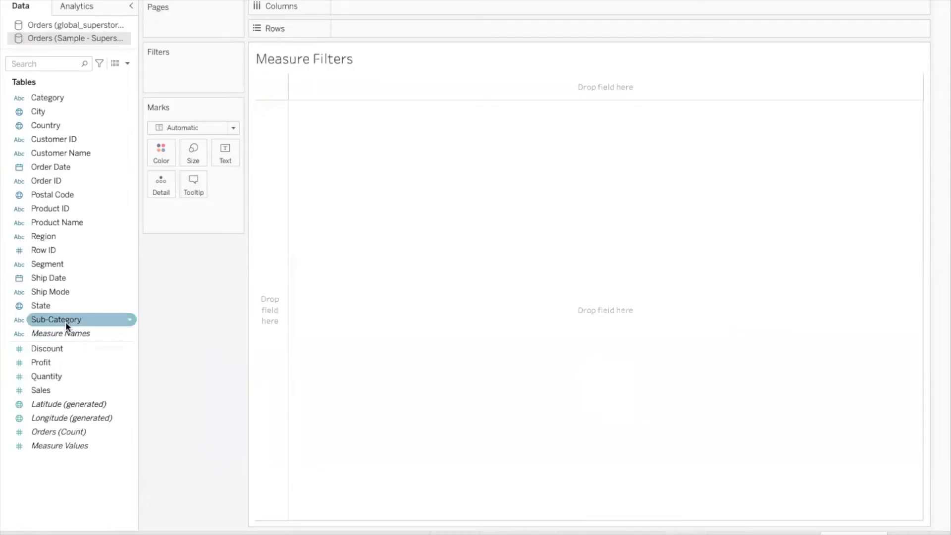
Build a bar chart with Sub-Category as rows and the sum of Profit as columns.
left_click(58, 319)
left_click_drag(58, 319, 373, 27)
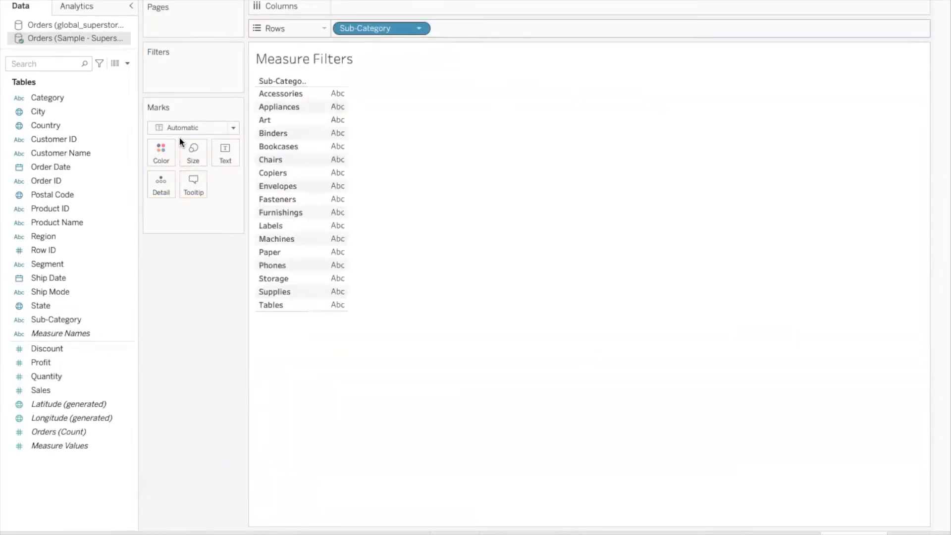
left_click_drag(57, 362, 365, 5)
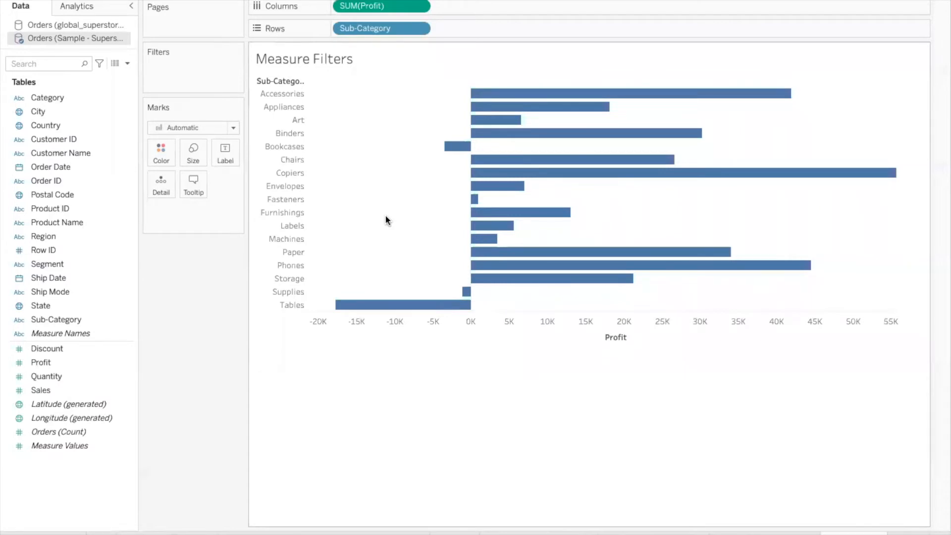
Start a filter on Profit using the Sum aggregation.
left_click(70, 363)
left_click_drag(71, 365, 186, 73)
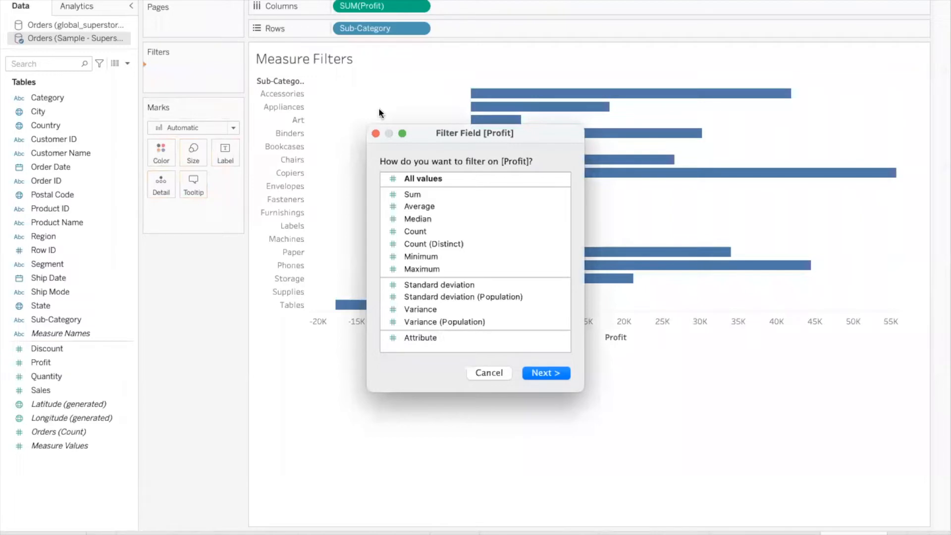
left_click_drag(427, 134, 471, 138)
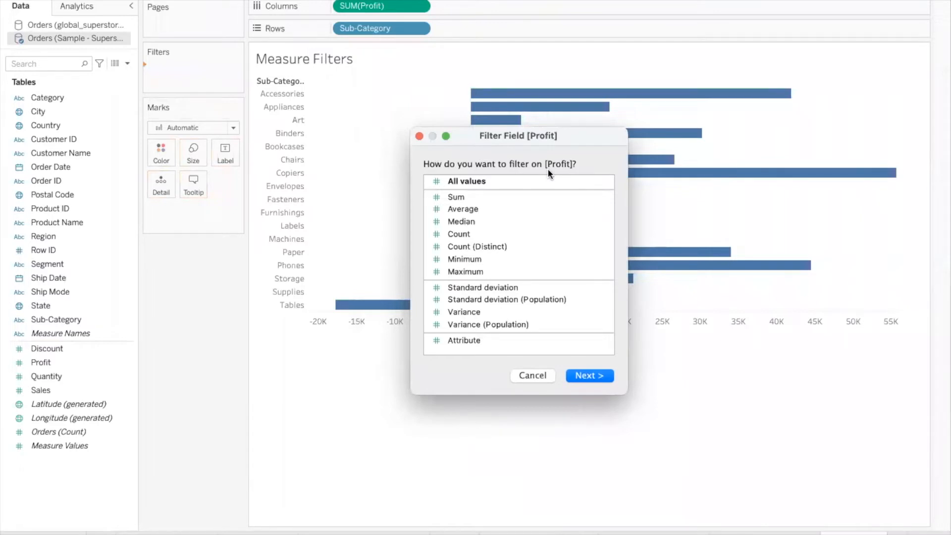
left_click(466, 198)
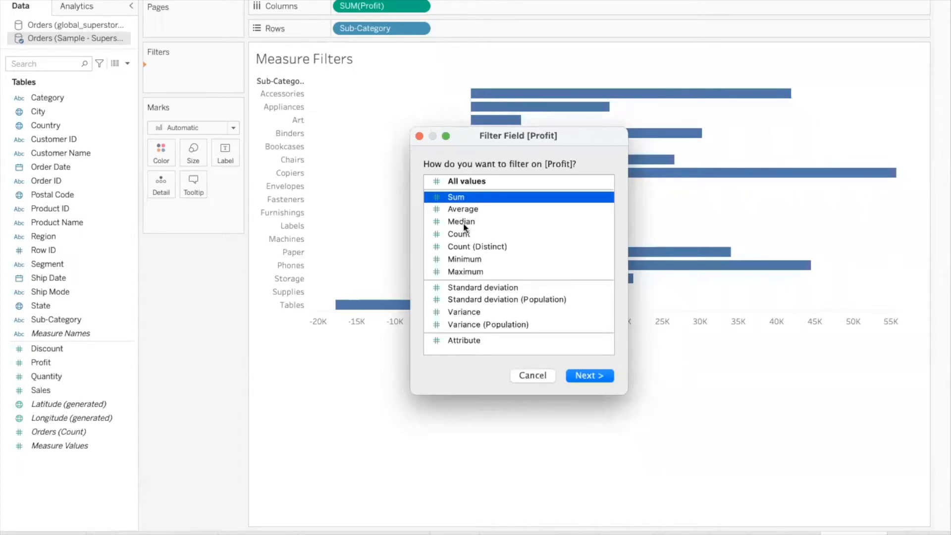
left_click(592, 376)
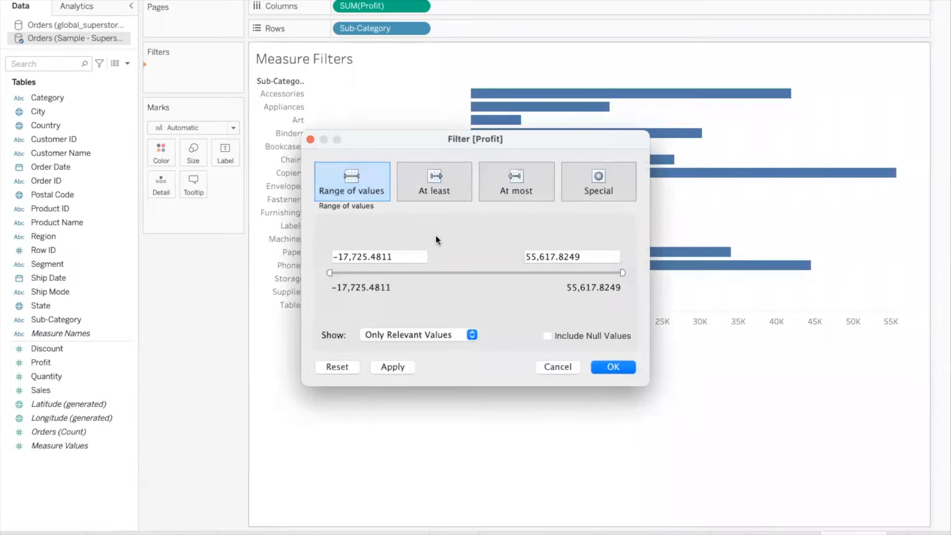
Narrow the Profit filter's range of values to about 442 to 27,357, and shift it to about 1,956 to 28,871.
left_click_drag(419, 139, 595, 159)
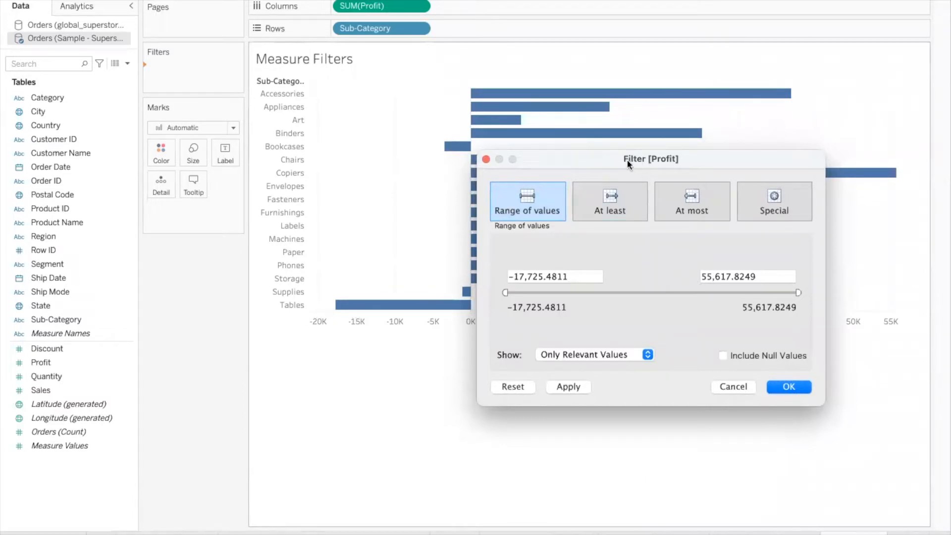
left_click_drag(628, 163, 509, 166)
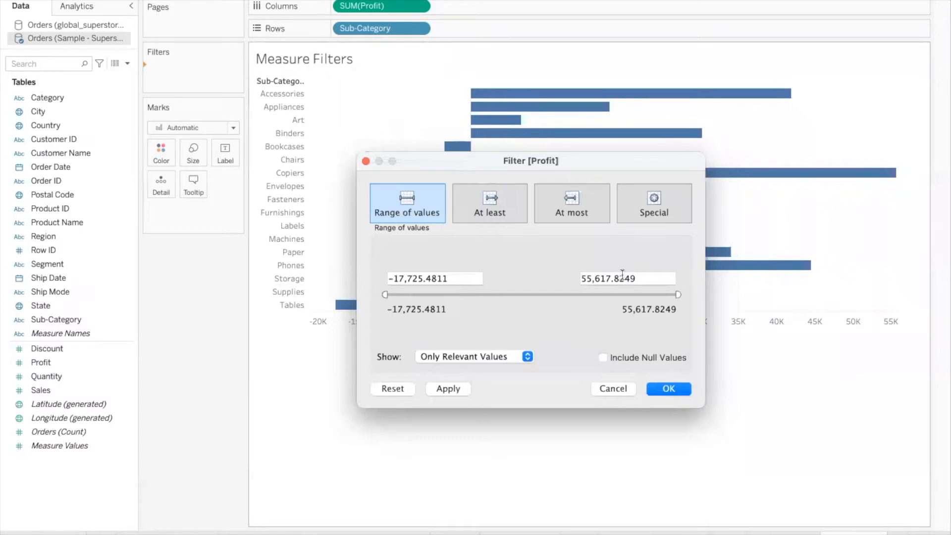
left_click_drag(385, 294, 456, 296)
left_click_drag(677, 294, 567, 294)
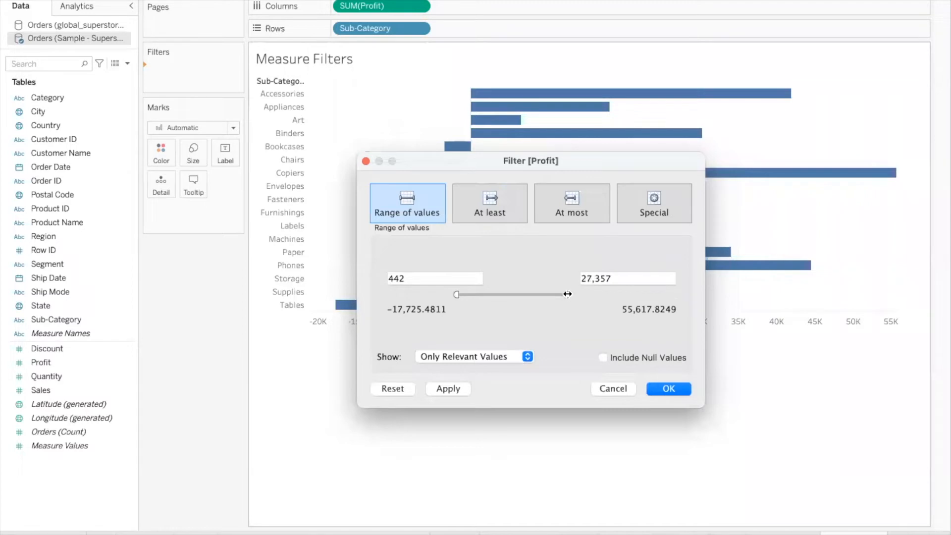
left_click_drag(458, 294, 465, 295)
left_click_drag(477, 158, 631, 157)
Set the Profit filter's range of values to 5,000 to 30,000, apply it, and move the dialog clear of the bars.
left_click(565, 278)
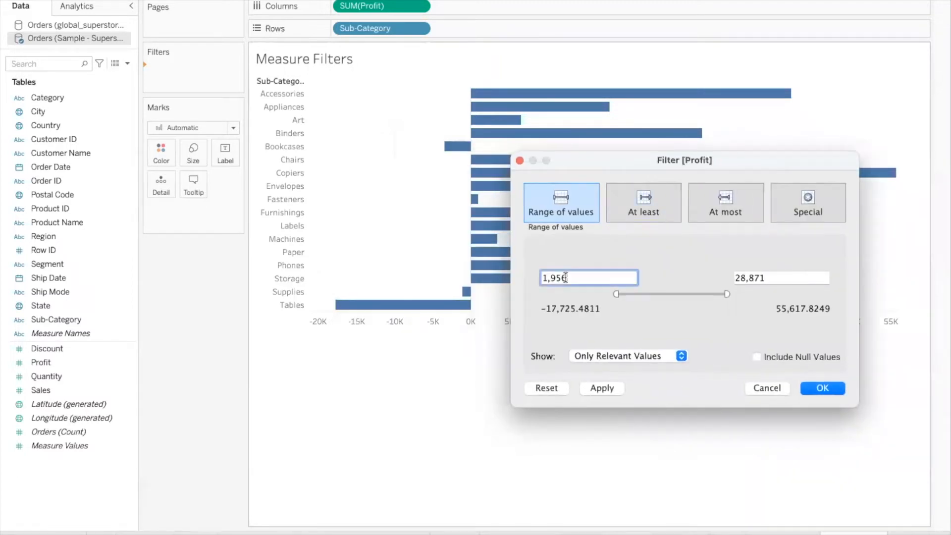
left_click(616, 294)
left_click_drag(616, 294, 533, 276)
type("5000")
left_click(776, 276)
left_click_drag(777, 276, 711, 276)
type("30000")
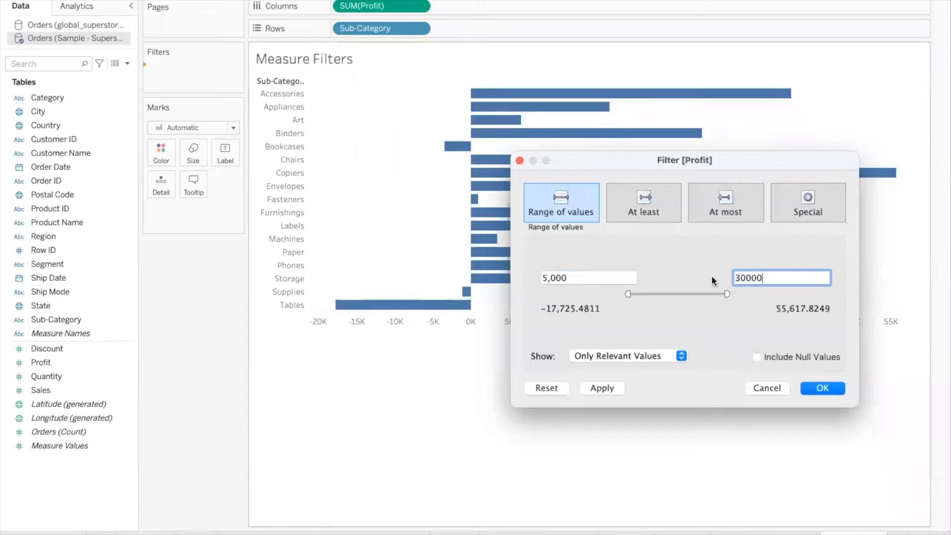
left_click(707, 323)
left_click(602, 390)
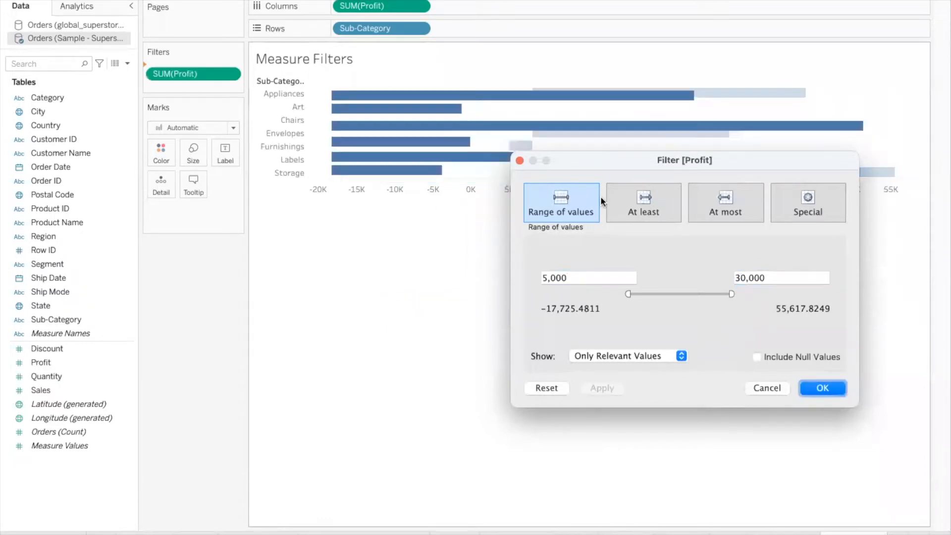
left_click_drag(605, 159, 596, 260)
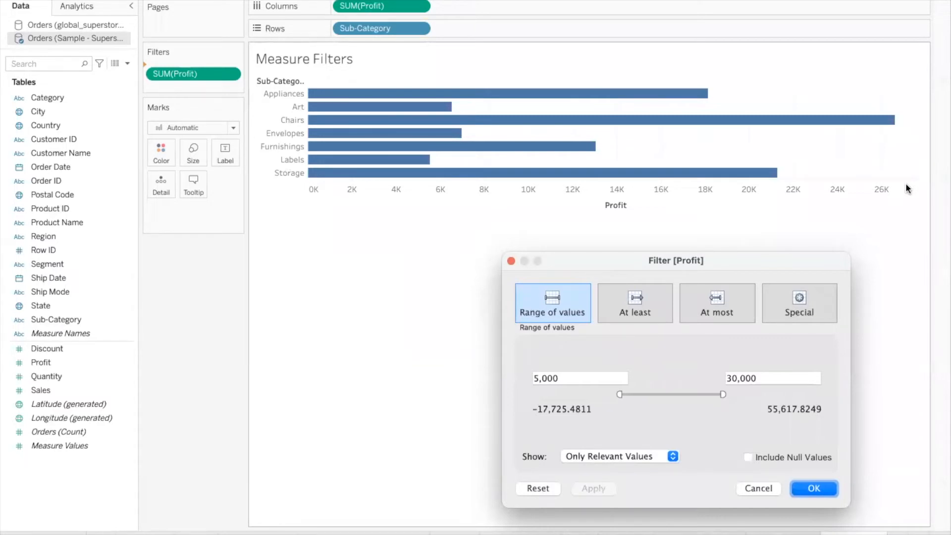
Switch the Profit filter to At least with a minimum of 20,000, and apply it.
left_click(653, 308)
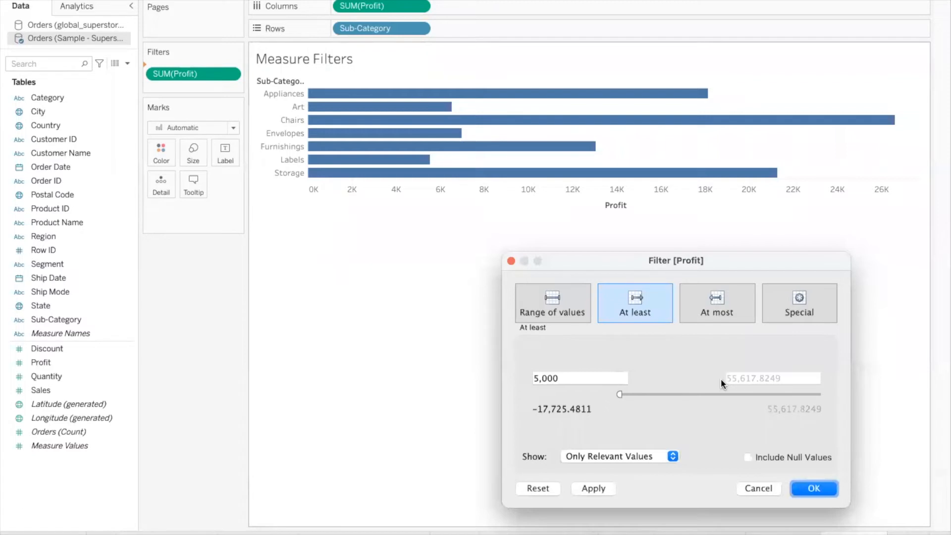
left_click_drag(619, 394, 680, 394)
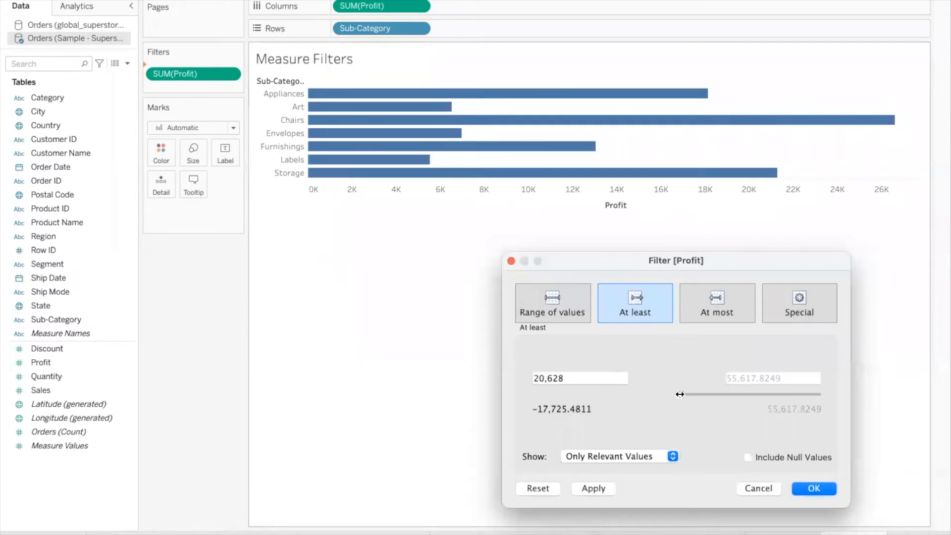
left_click(578, 376)
key("BackSpace")
key("BackSpace")
key("BackSpace")
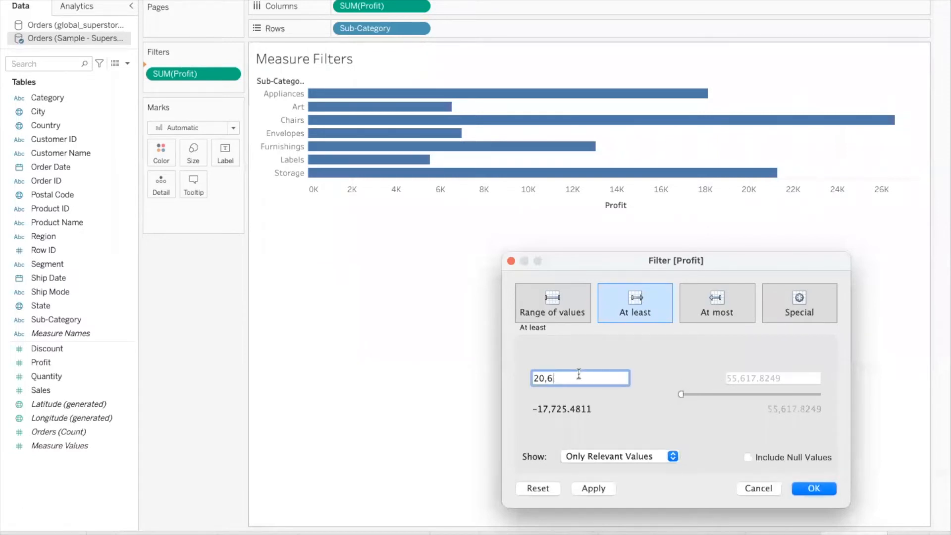
type("000")
key("Tab")
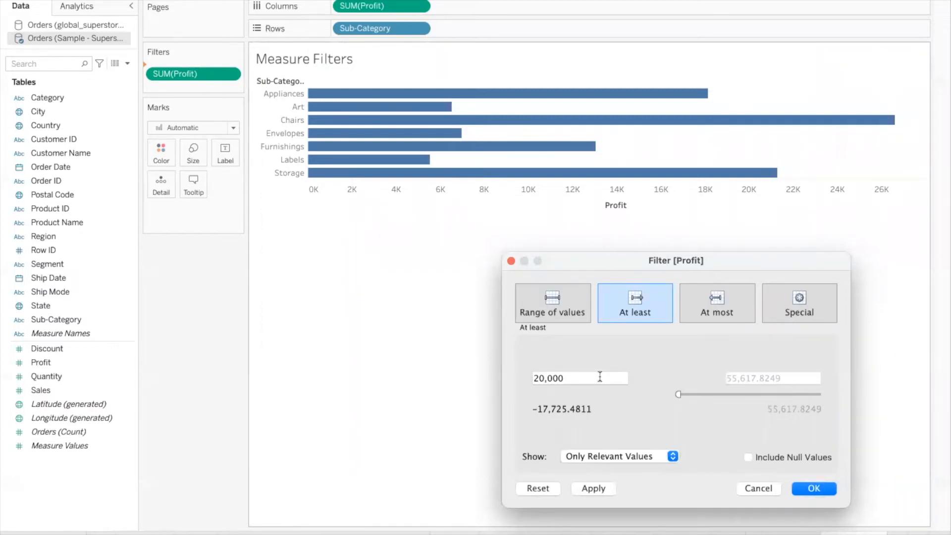
left_click(592, 489)
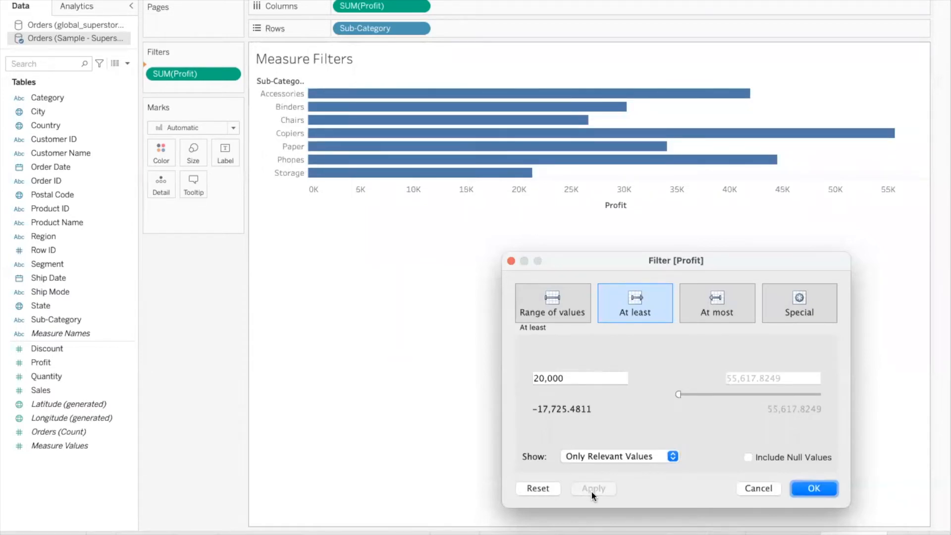
Switch the Profit filter to At most with a maximum of 20,000, and apply it.
left_click(704, 324)
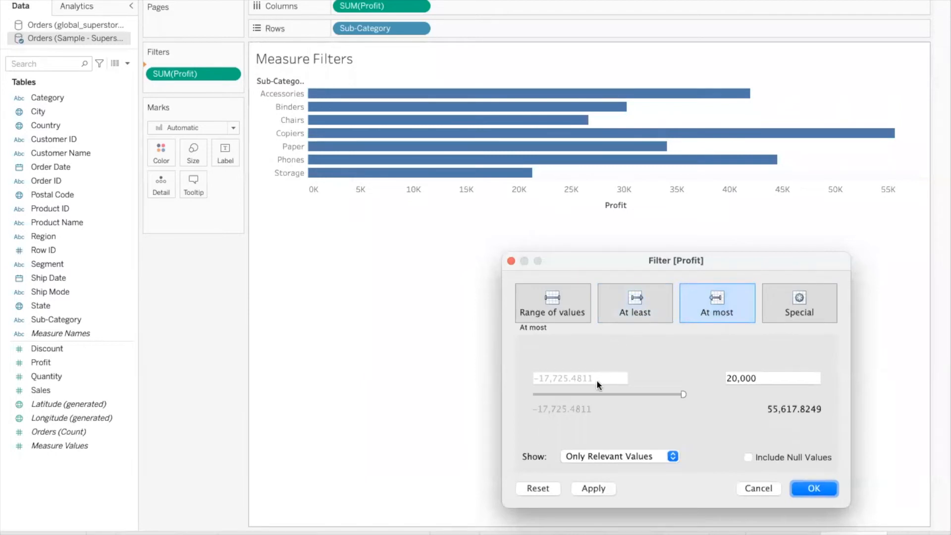
left_click(782, 380)
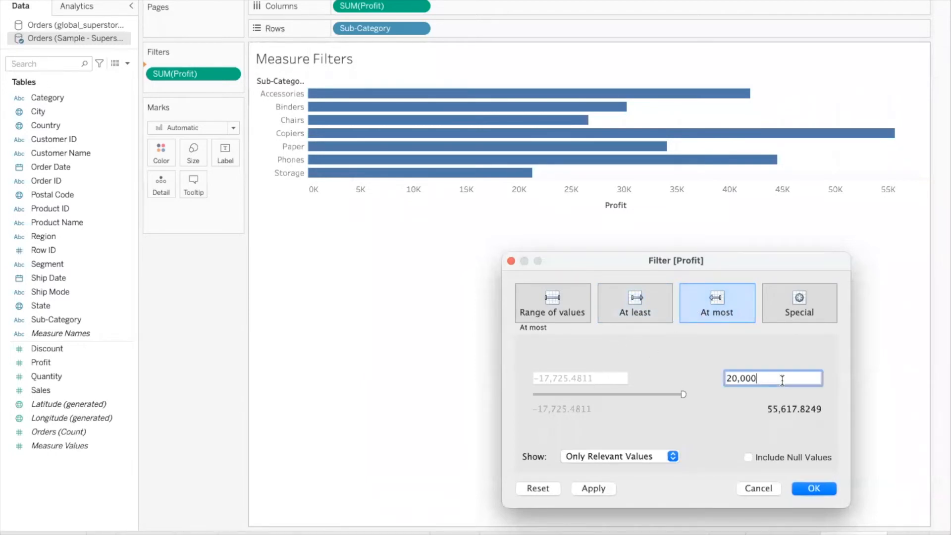
left_click(711, 343)
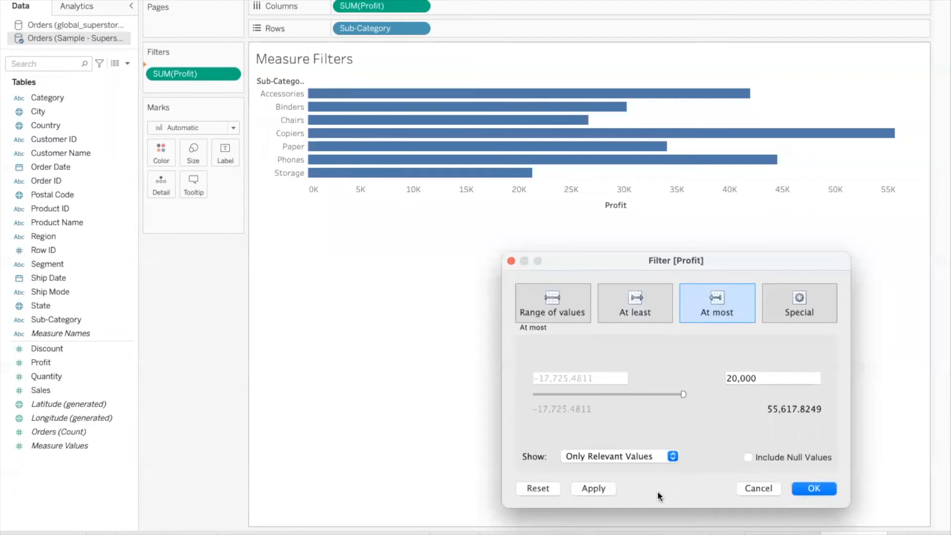
left_click(594, 488)
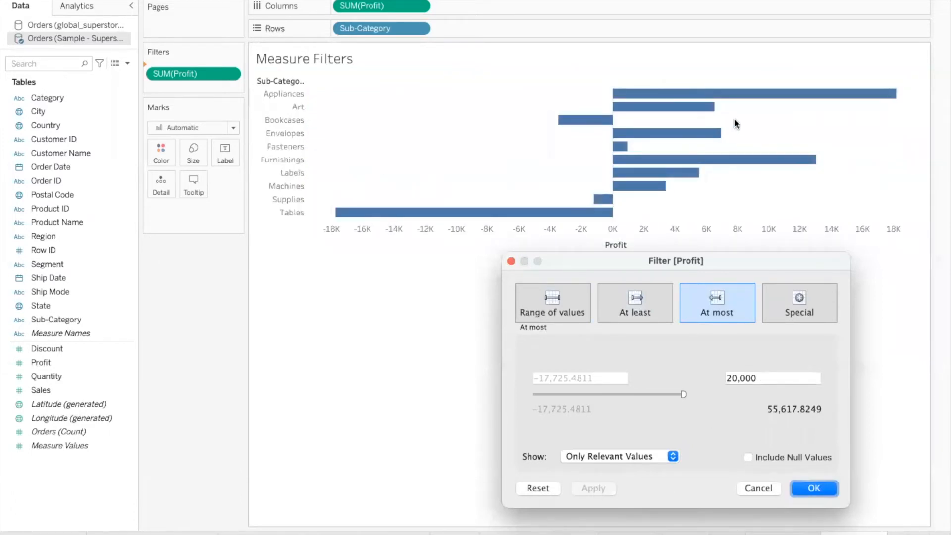
Compare the other Profit filter modes, then set it back to Range of values covering −17,725.4811 to 55,617.8249 and accept it.
left_click(586, 312)
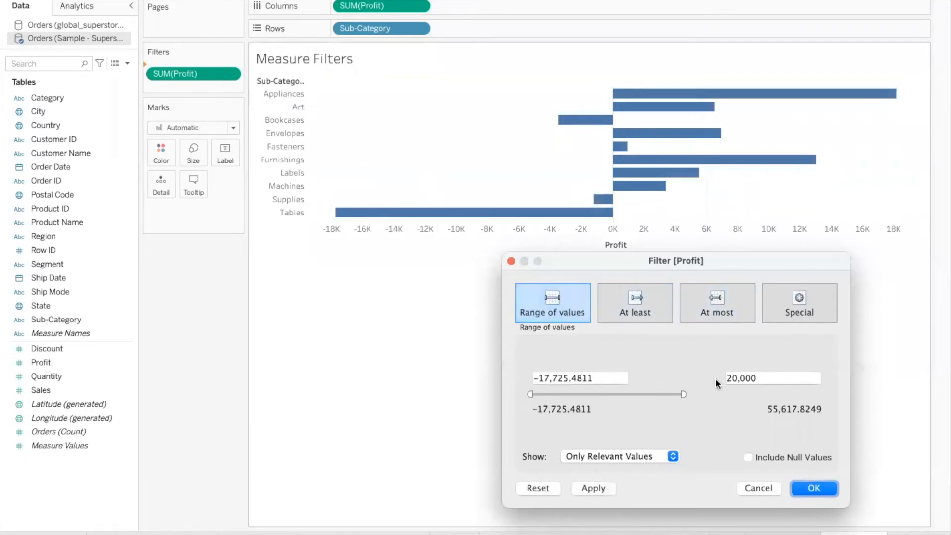
left_click(646, 313)
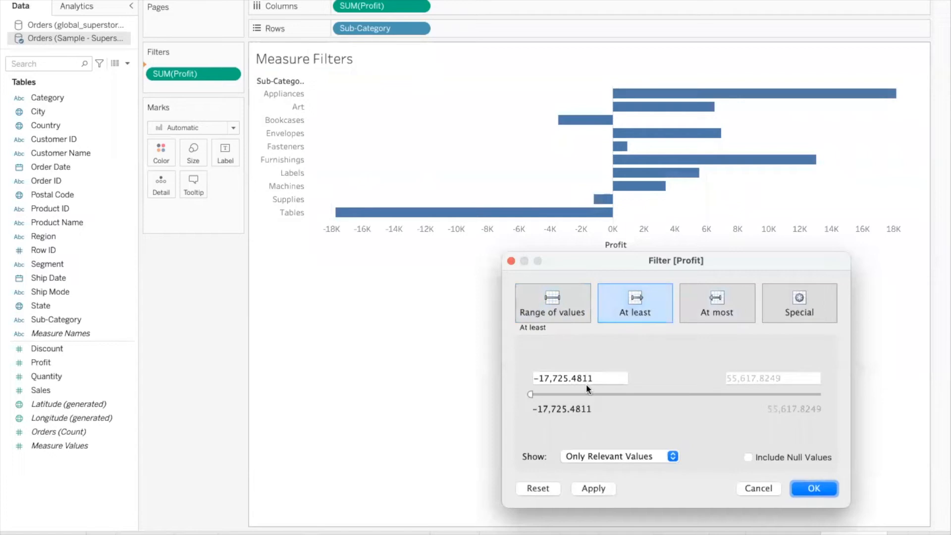
left_click(712, 308)
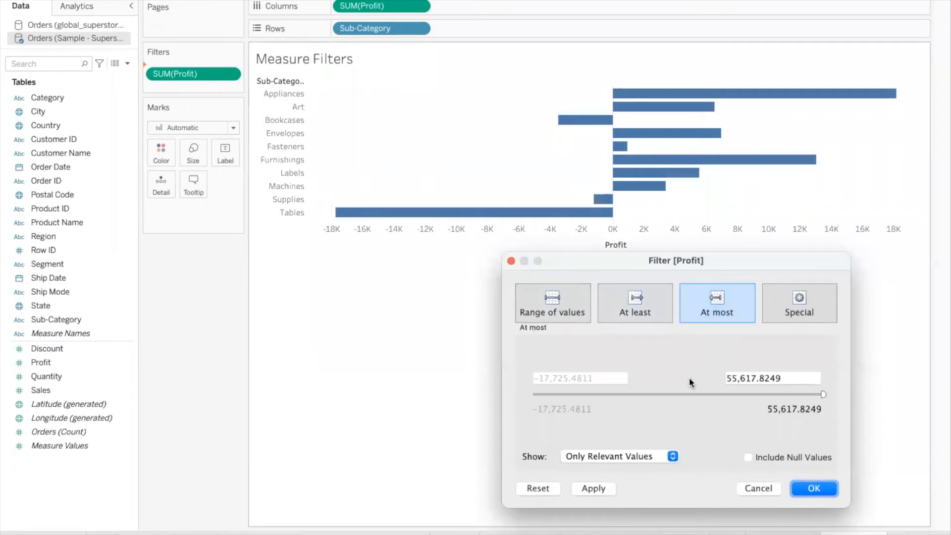
left_click(556, 310)
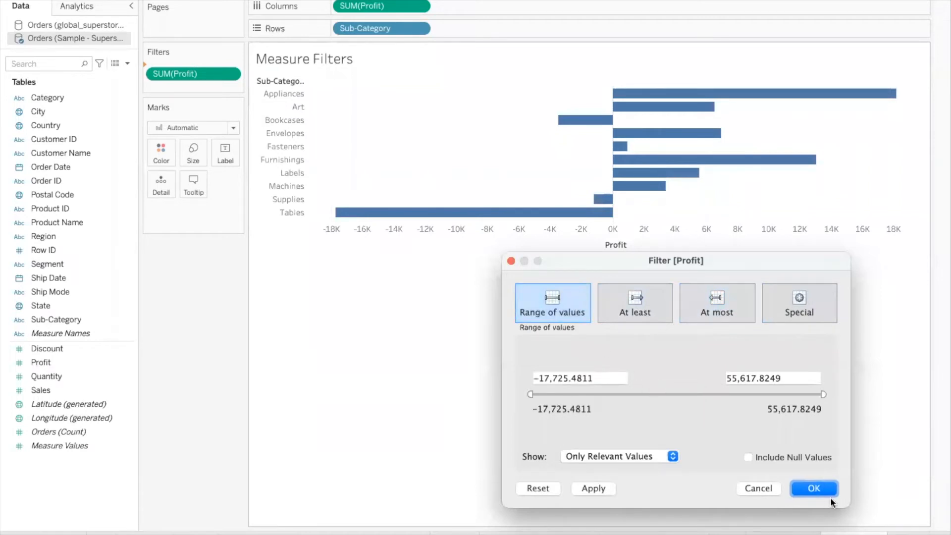
left_click(816, 488)
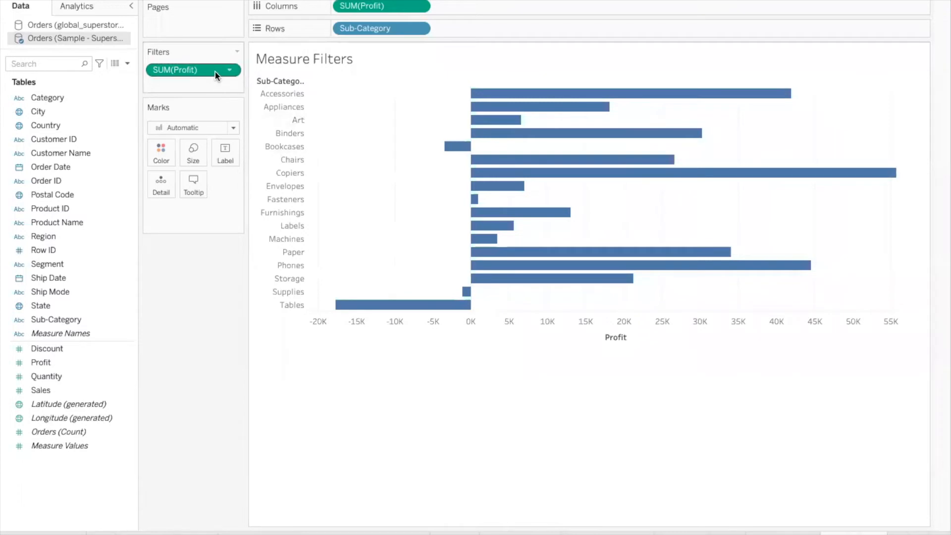
Show the SUM(Profit) filter control beside the chart and narrow its range to about 4,394 to 28,260.
left_click(231, 70)
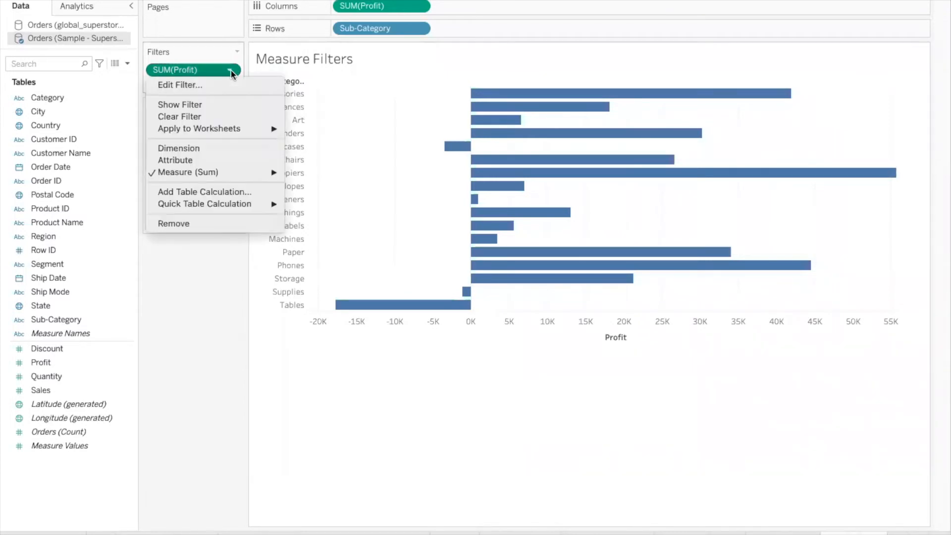
left_click(209, 104)
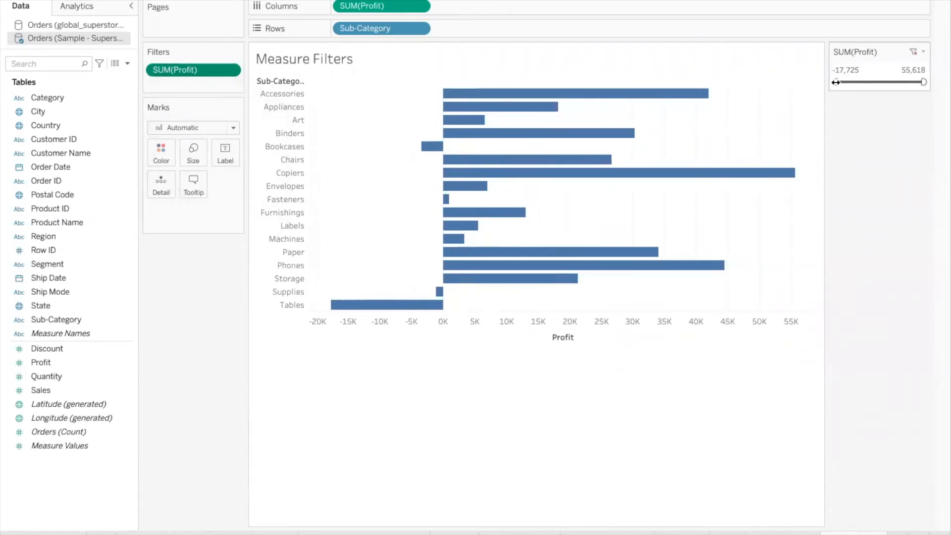
left_click_drag(836, 82, 860, 82)
left_click_drag(922, 82, 897, 81)
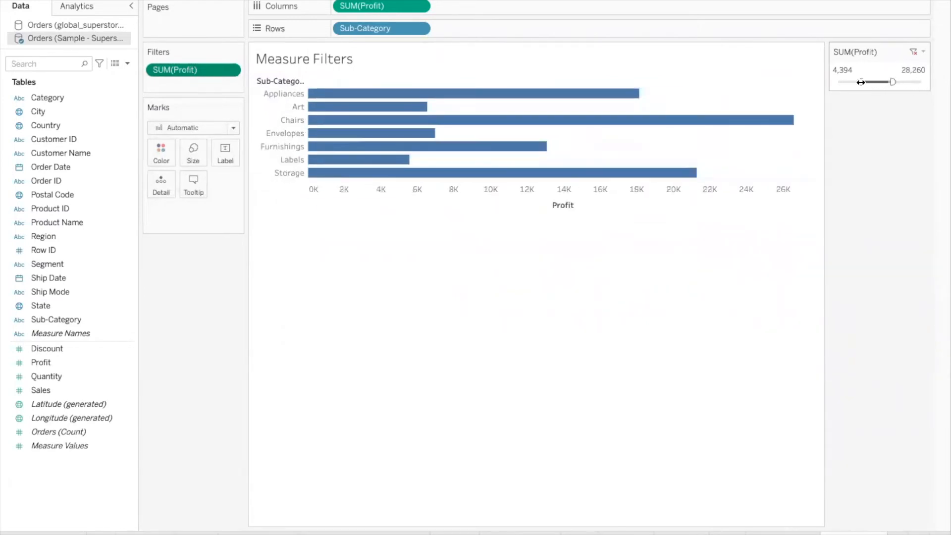
Shift the shown Profit range to about 6,722 to 23,603, and widen it back to the full −17,725 to 55,618.
left_click_drag(860, 82, 866, 82)
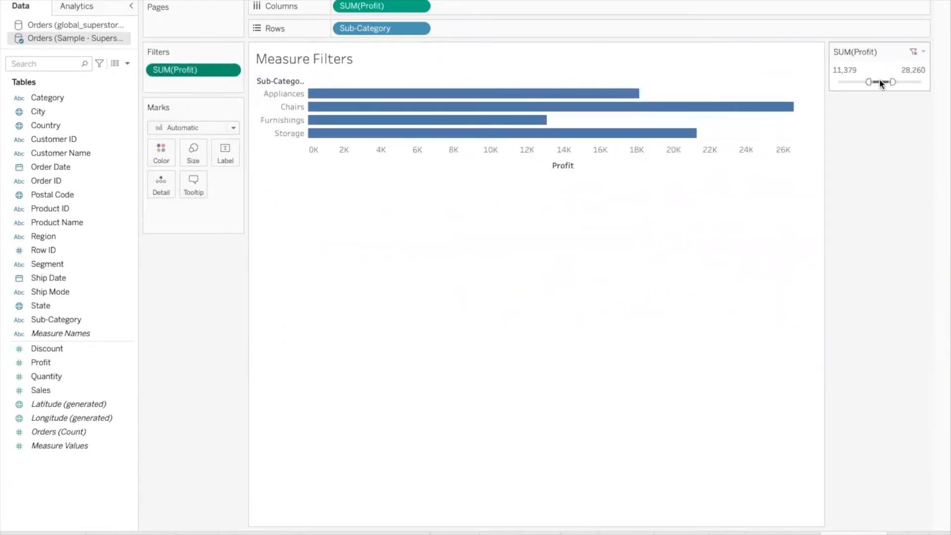
mouse_move(881, 85)
left_mouse_down()
mouse_move(859, 84)
mouse_move(874, 84)
left_mouse_up()
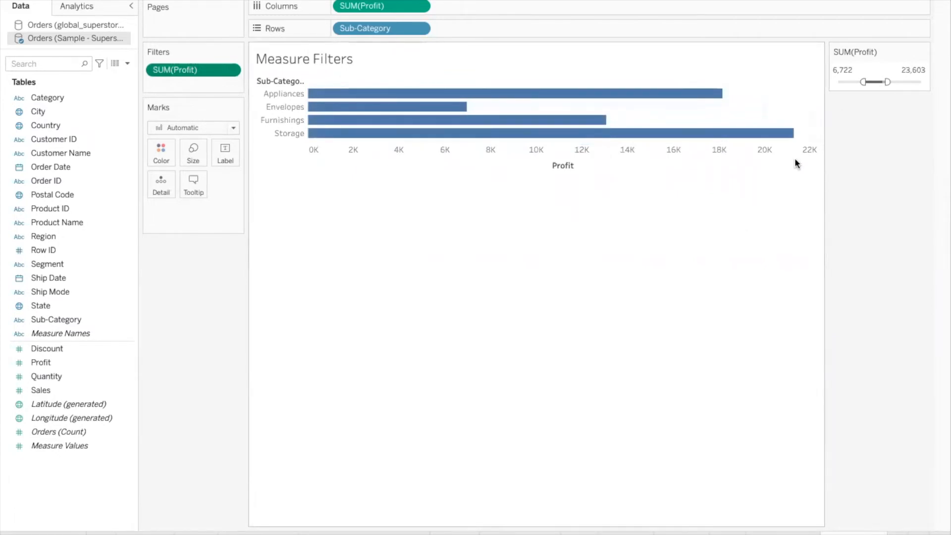
left_click_drag(887, 81, 902, 83)
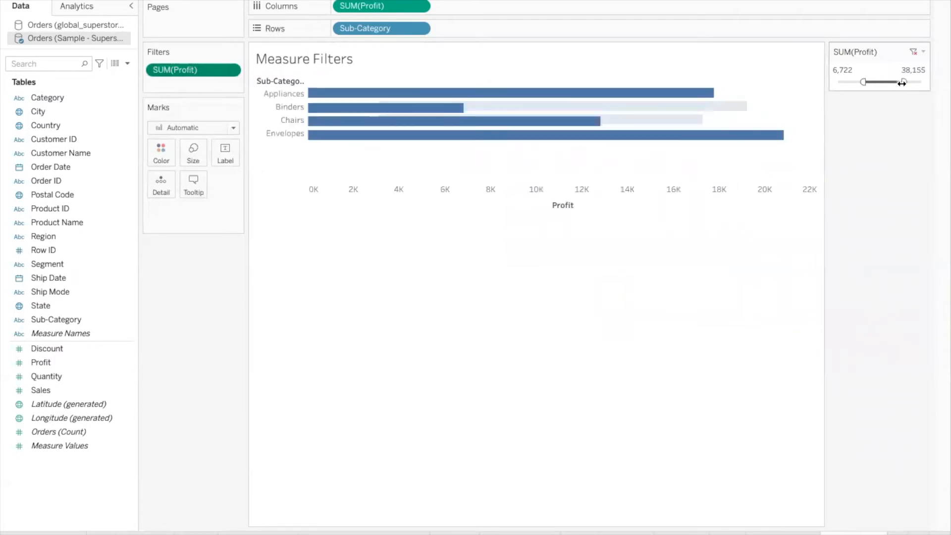
left_click_drag(863, 81, 835, 81)
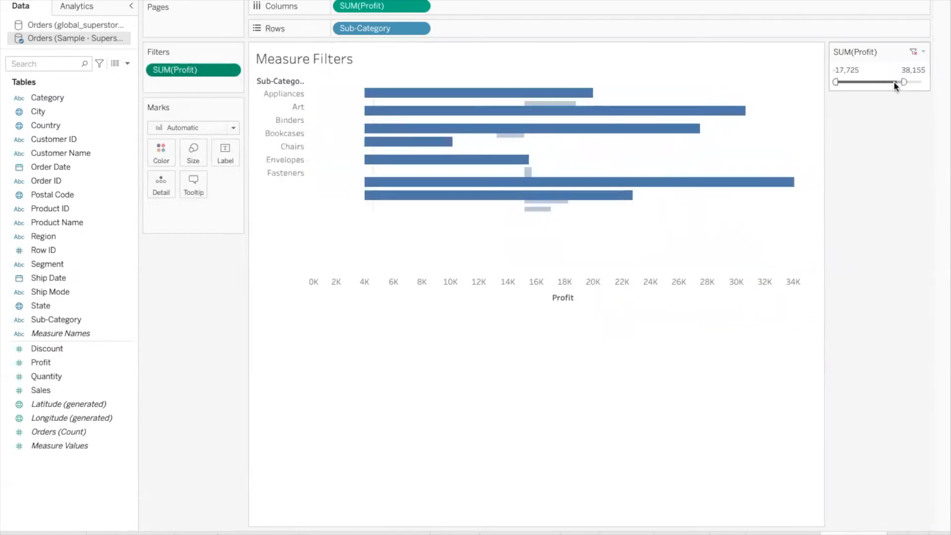
left_click_drag(905, 82, 924, 82)
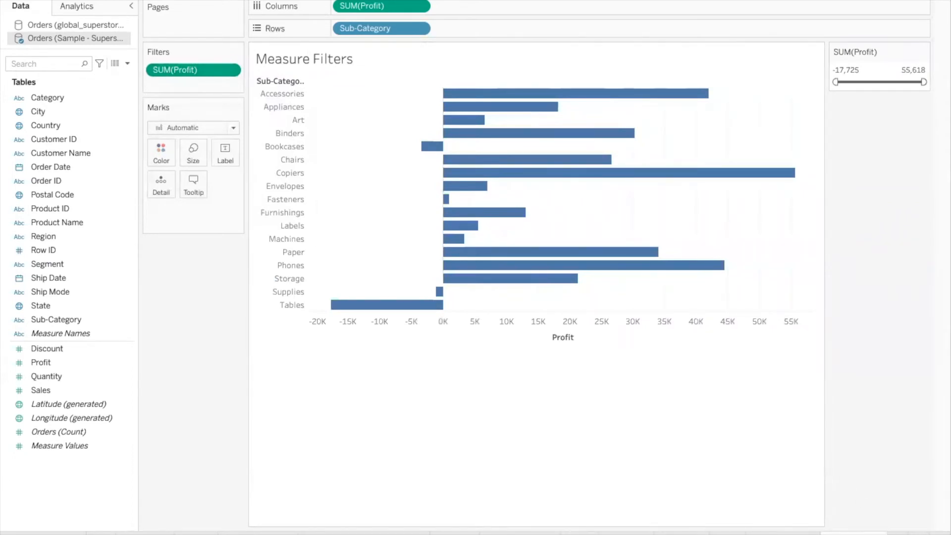
Add a new worksheet and start connecting to a Microsoft Excel file as a new data source.
left_click(896, 533)
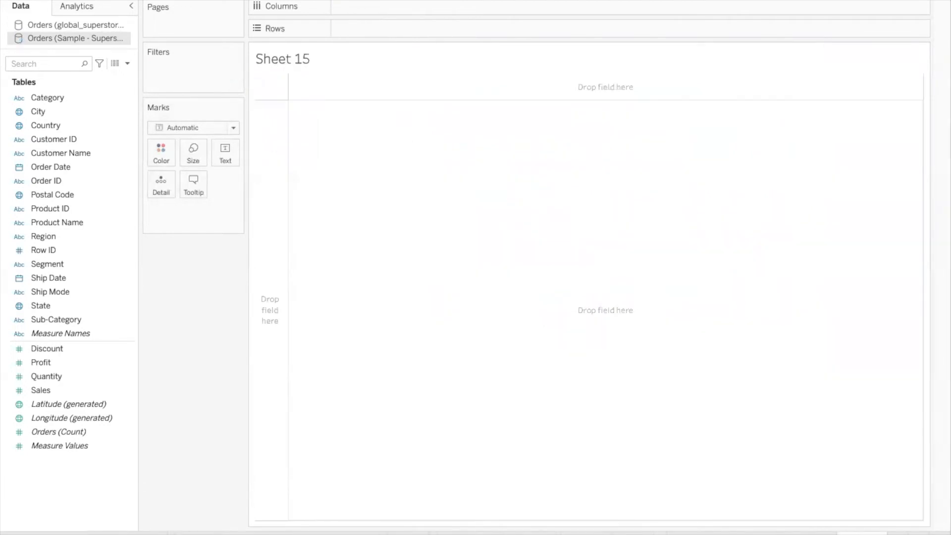
type("n")
left_click(522, 367)
key("super+d")
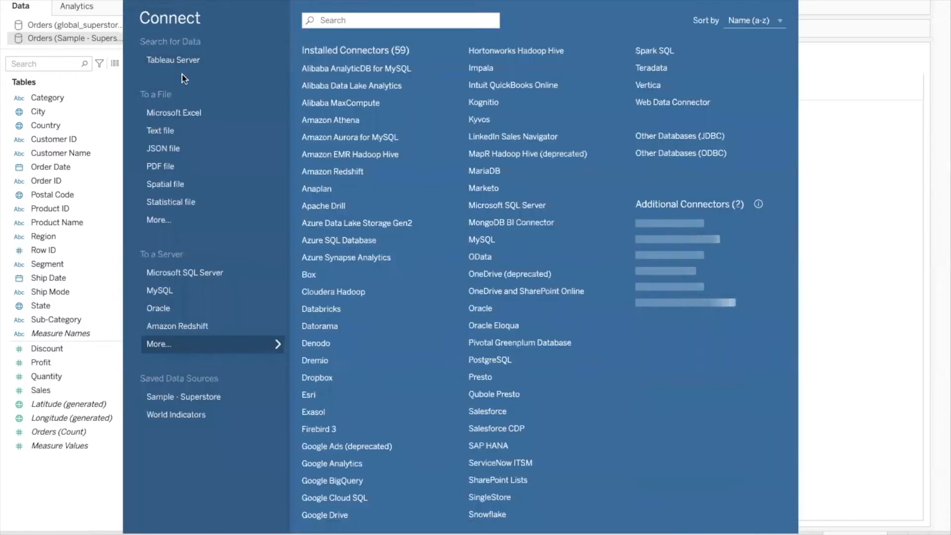
left_click(197, 114)
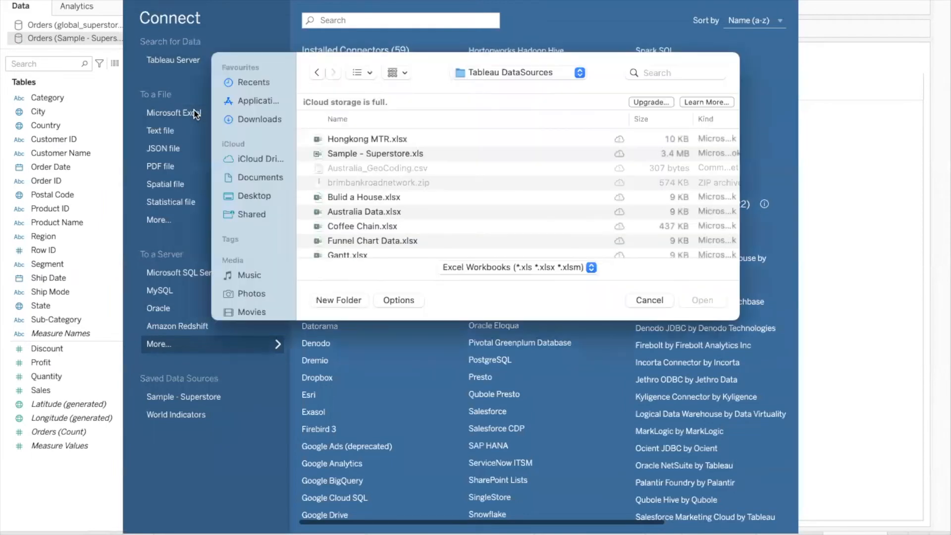
Find the ZN.xlsx workbook in the Tableau folder under Downloads and open it as the data source.
scroll(356, 208, "down", 5)
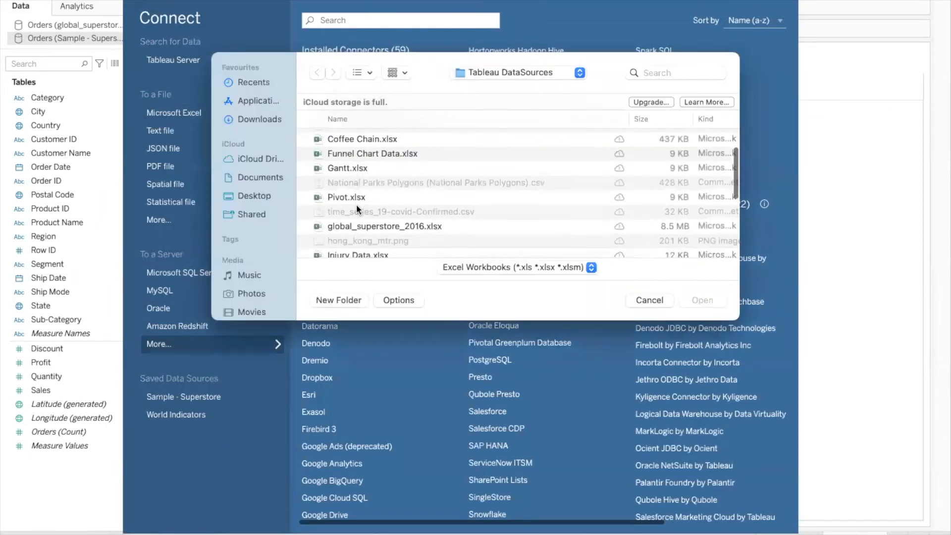
scroll(355, 205, "down", 10)
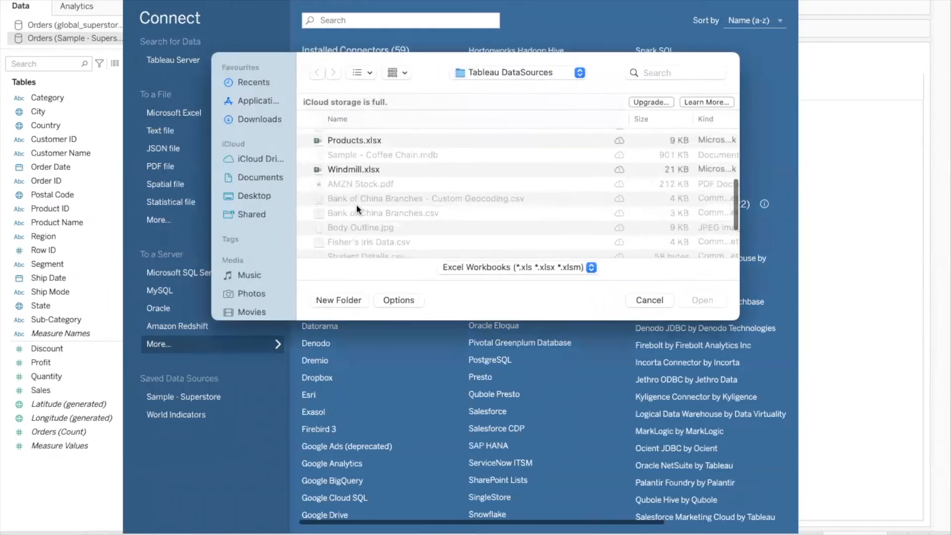
scroll(356, 204, "up", 5)
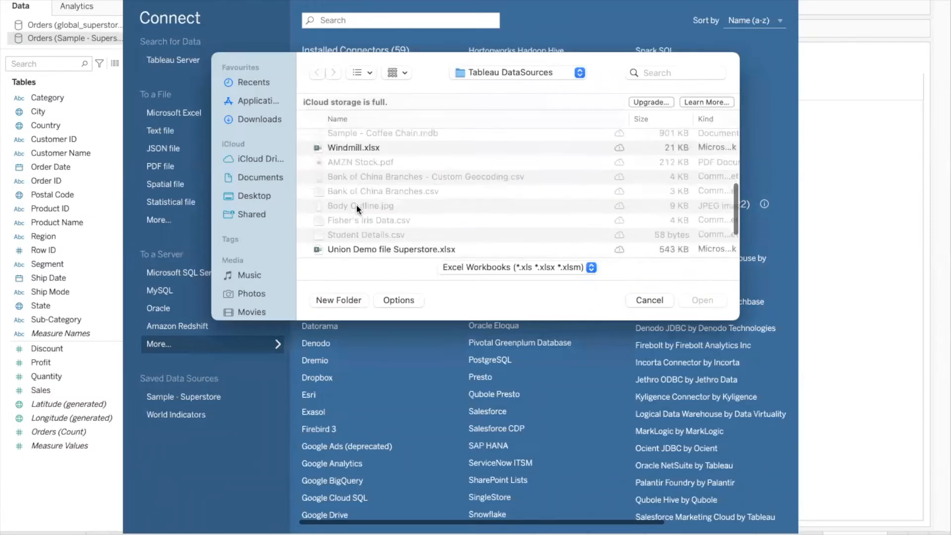
scroll(356, 204, "up", 3)
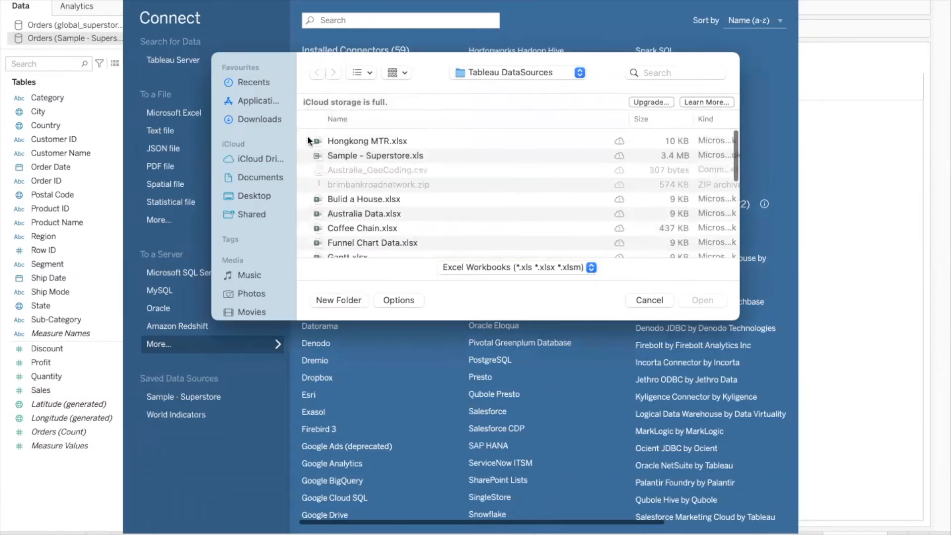
left_click(248, 119)
scroll(374, 182, "down", 10)
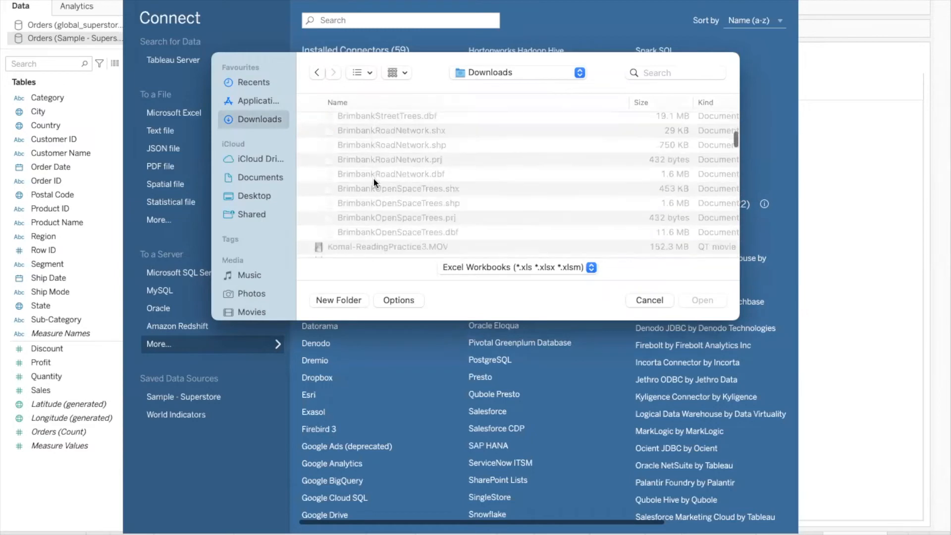
scroll(373, 177, "down", 10)
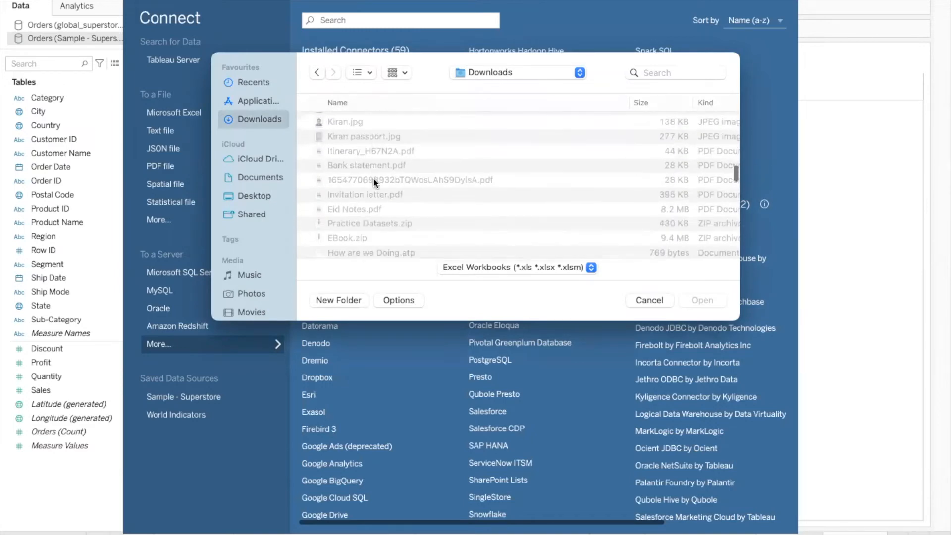
scroll(373, 178, "down", 10)
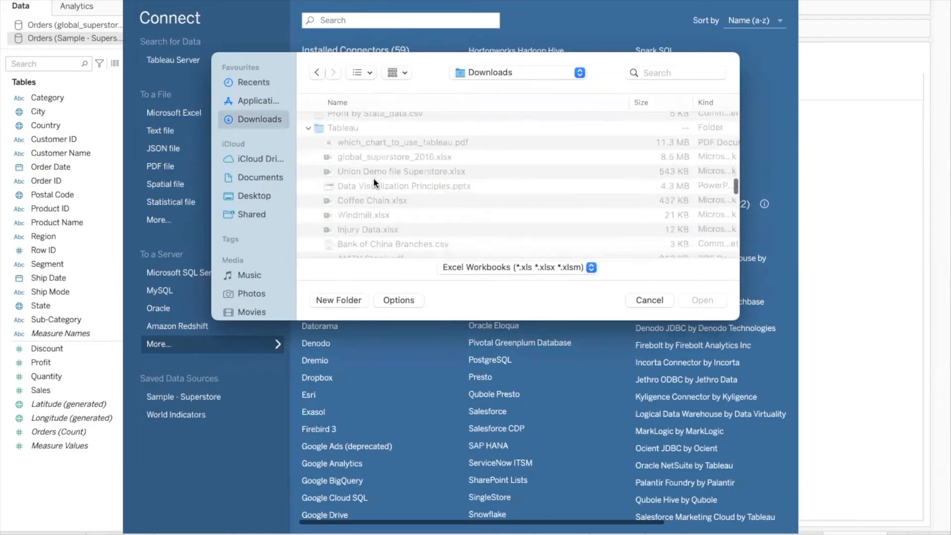
scroll(373, 177, "down", 10)
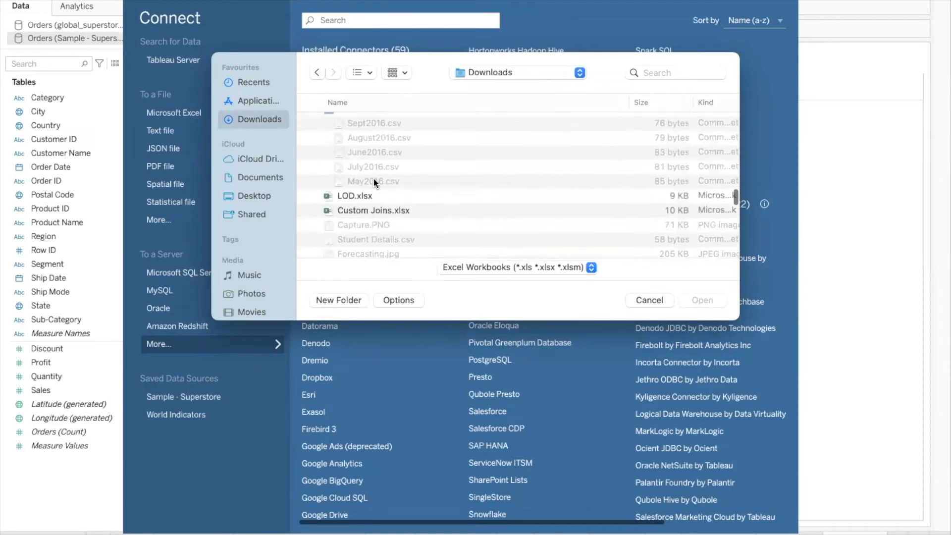
scroll(373, 177, "up", 3)
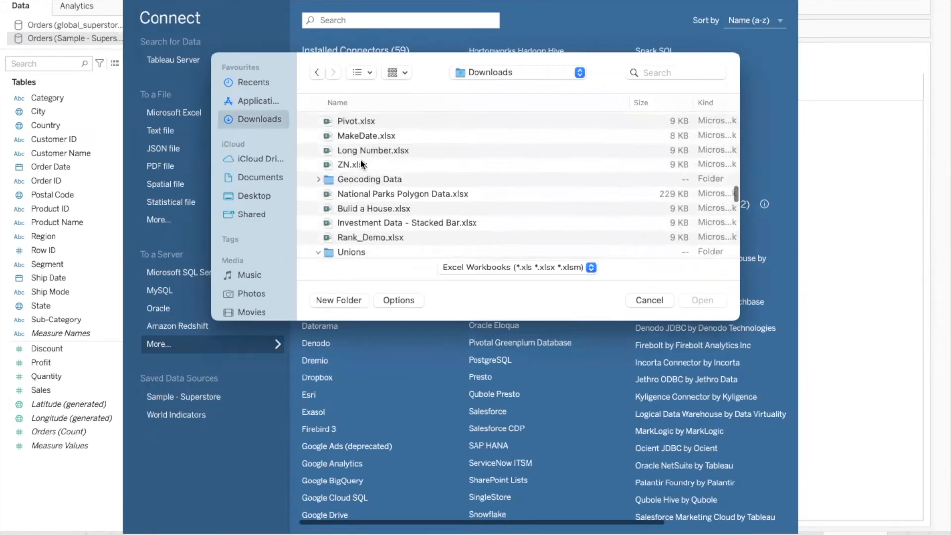
left_click(352, 150)
left_click(349, 165)
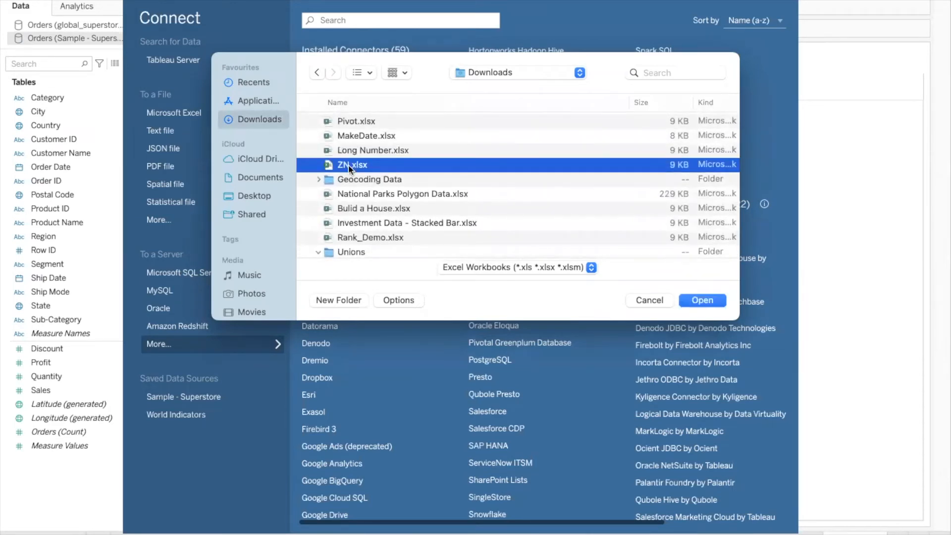
left_click(706, 301)
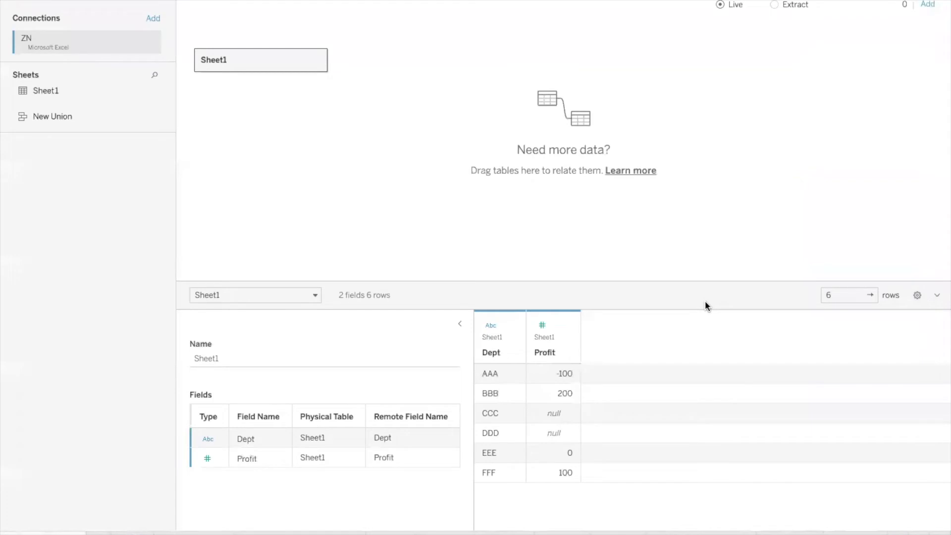
Examine the Dept and Profit values in Sheet1's data preview, especially the negative, zero and null Profit rows.
left_click_drag(517, 374, 513, 473)
left_click_drag(571, 380, 567, 479)
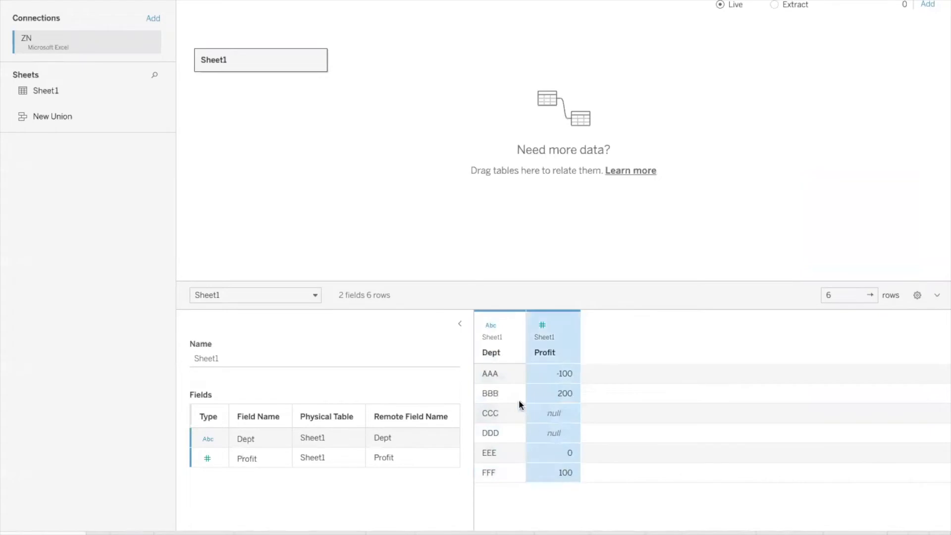
left_click(537, 383)
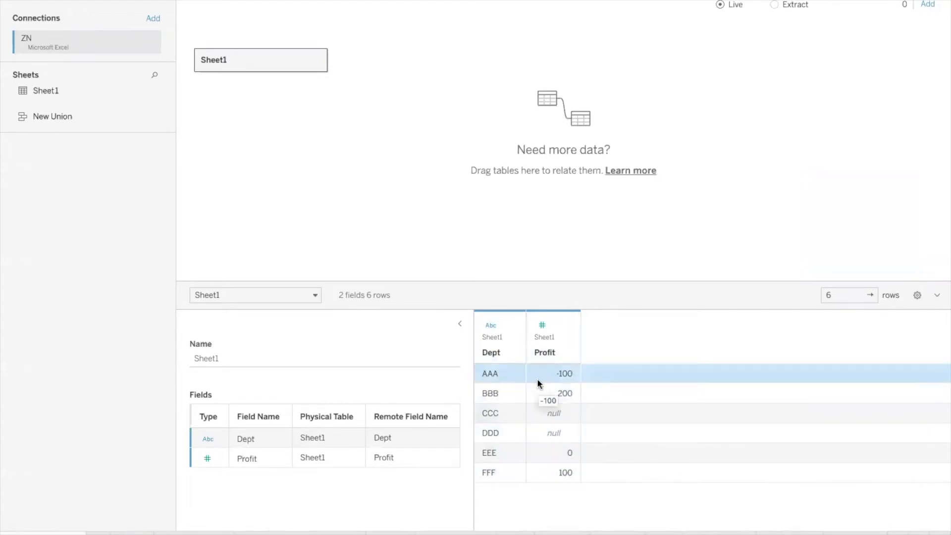
left_click(528, 389)
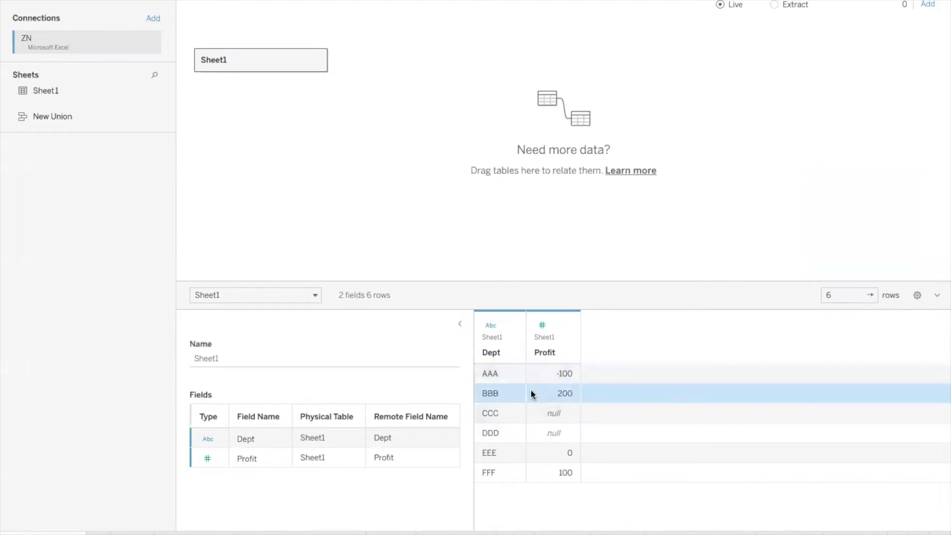
left_click(505, 452)
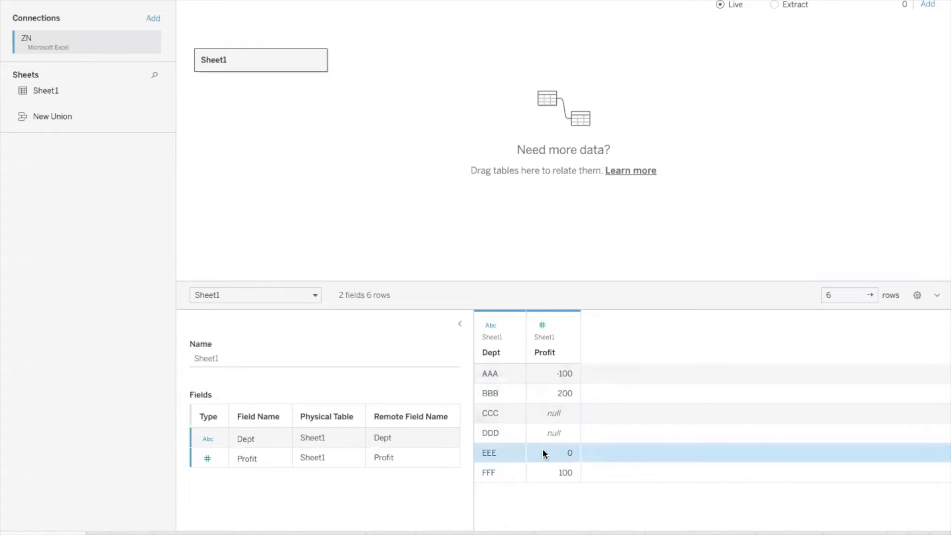
left_click(522, 467)
left_click_drag(505, 415, 537, 431)
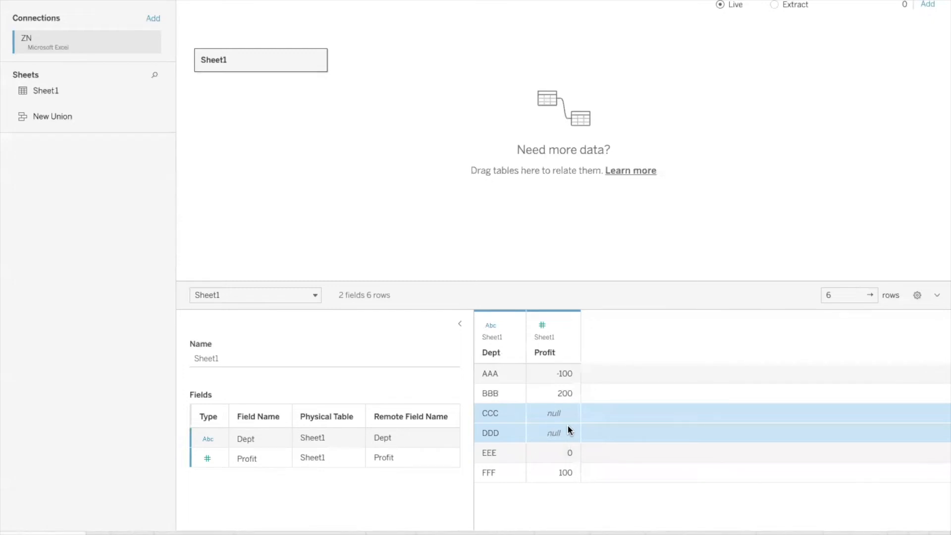
left_click_drag(515, 413, 515, 434)
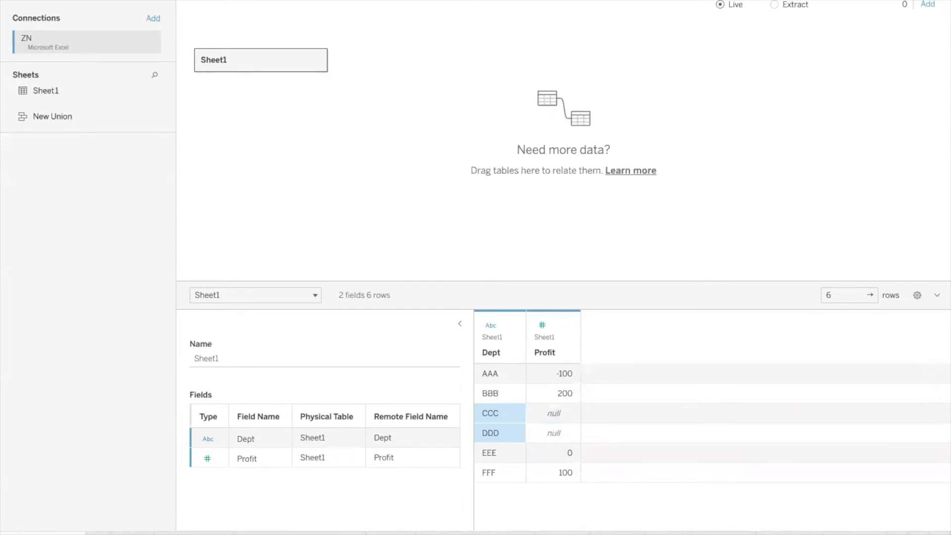
Build a text table on the Special Option worksheet with Dept as rows and the sum of Profit as values.
left_click(856, 533)
left_click_drag(47, 112, 352, 31)
left_click_drag(74, 141, 328, 126)
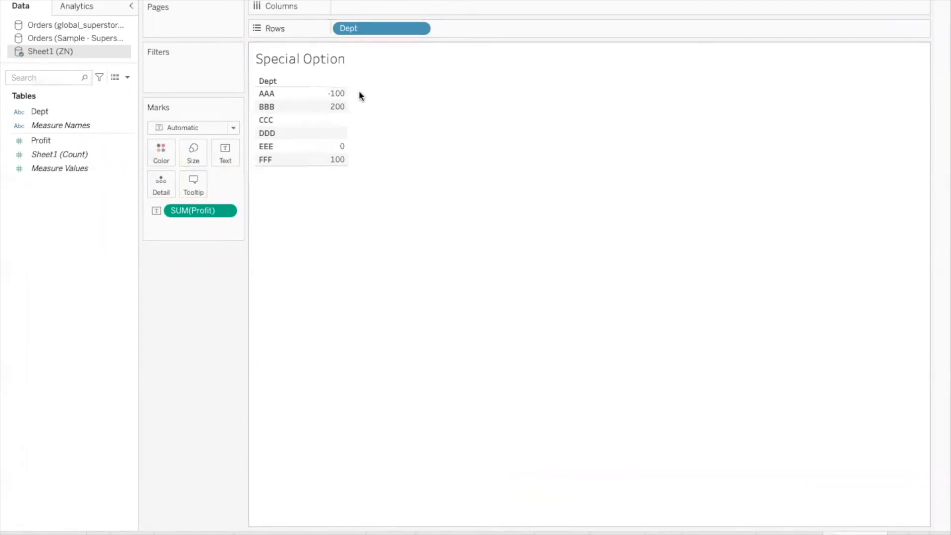
Add a filter on the sum of Profit using the Special option and apply it for non-null values.
mouse_move(343, 165)
left_click_drag(45, 142, 162, 80)
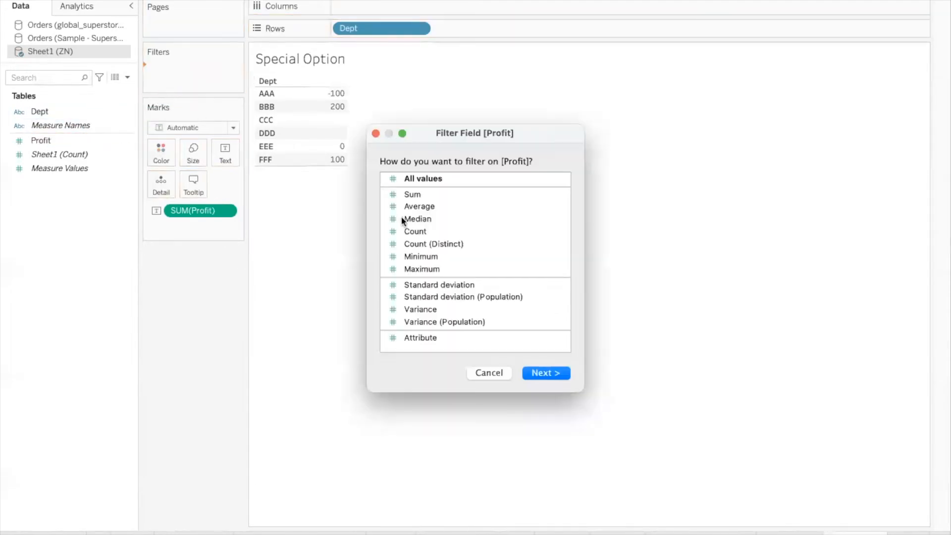
left_click(431, 198)
left_click(538, 375)
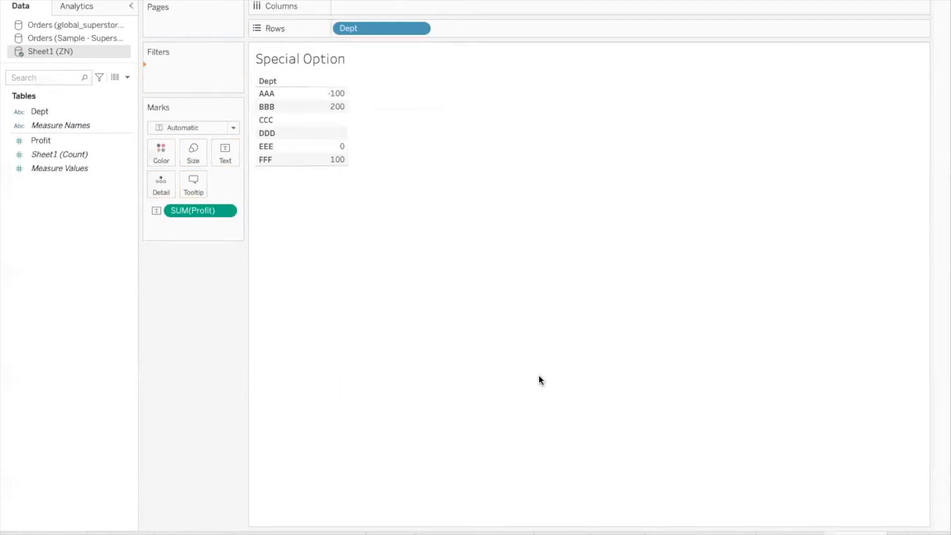
left_click(596, 193)
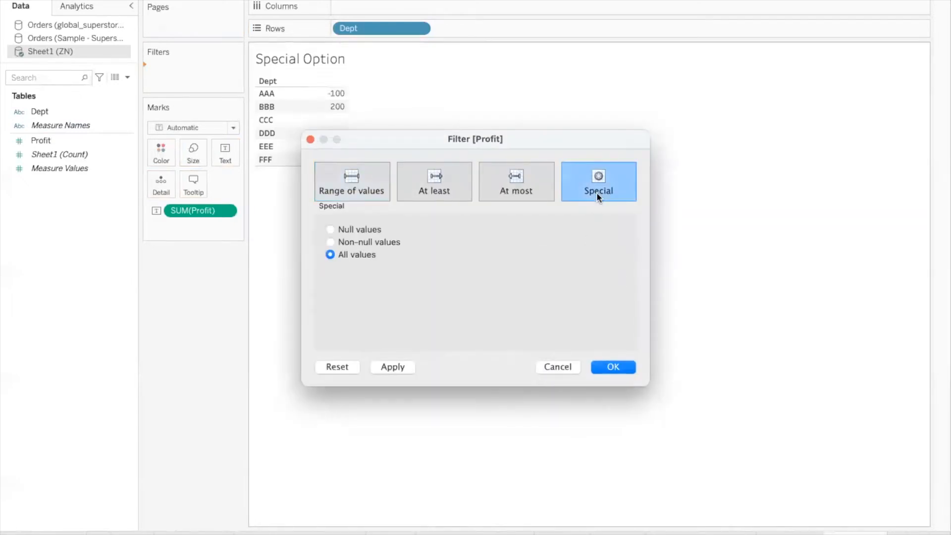
left_click_drag(429, 141, 525, 118)
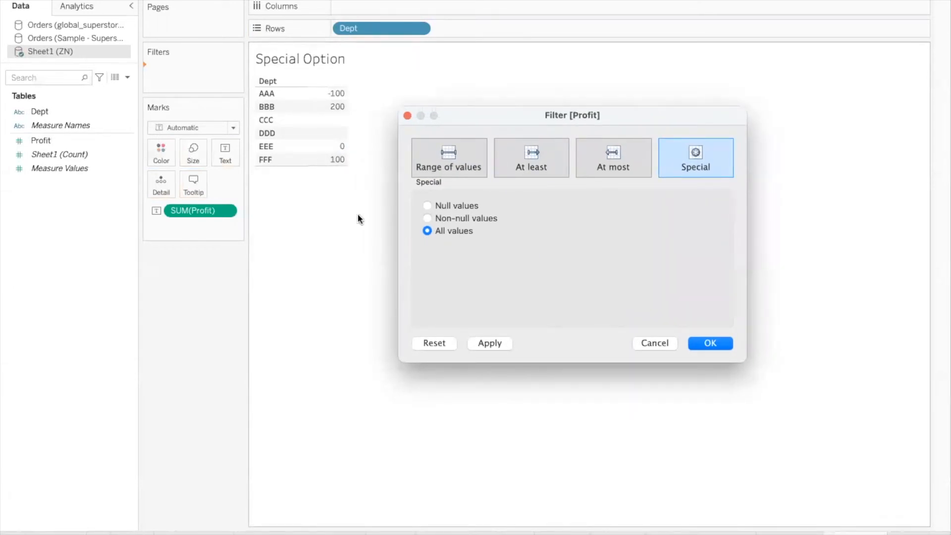
left_click(426, 218)
left_click(489, 344)
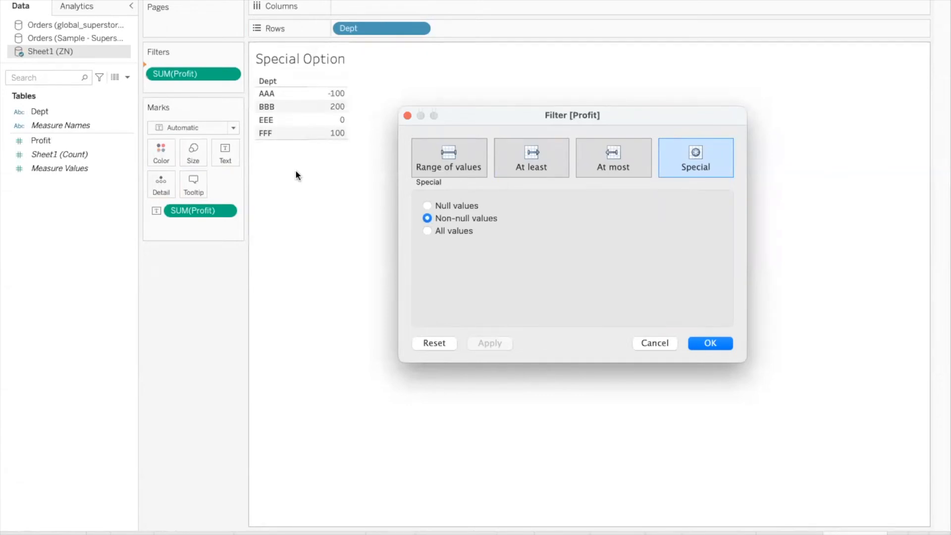
Apply the Special Profit filter for null values, then for all values.
left_click(427, 206)
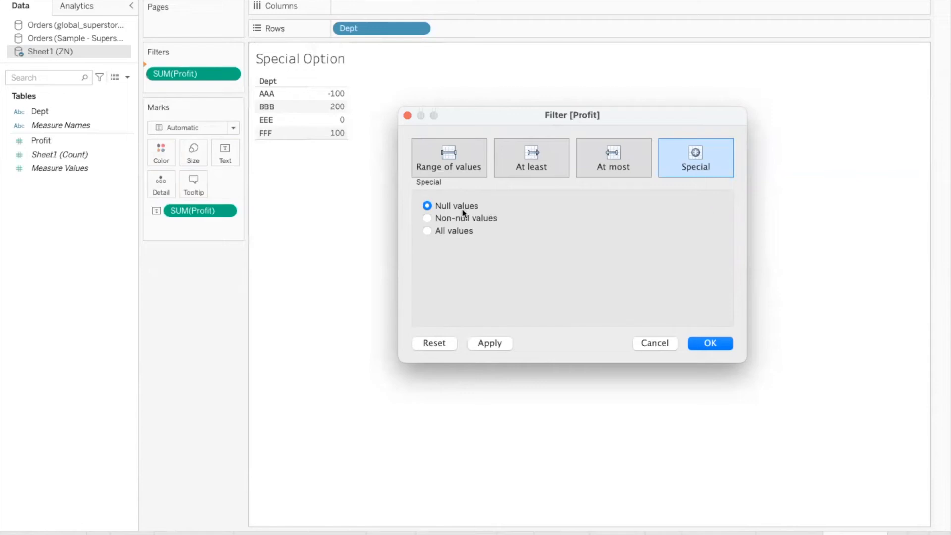
left_click(487, 343)
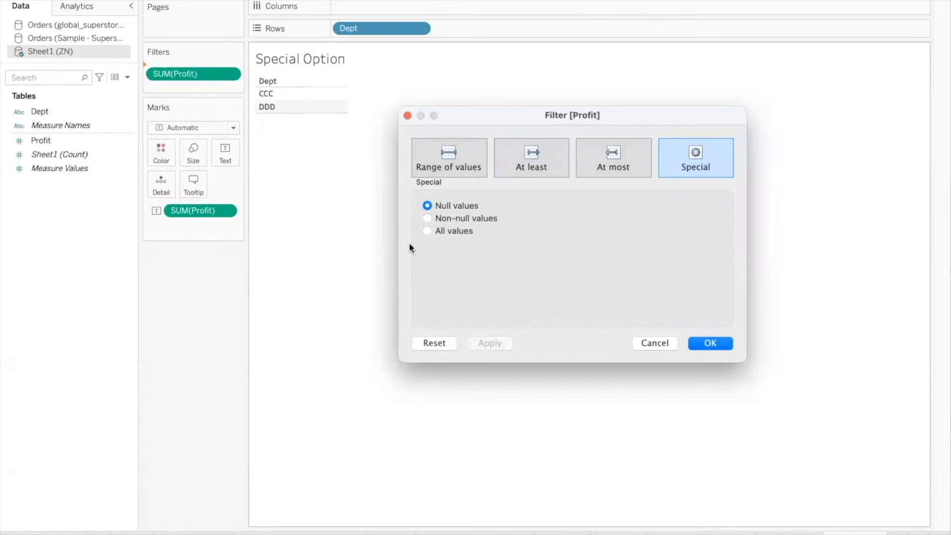
left_click(424, 230)
left_click(493, 339)
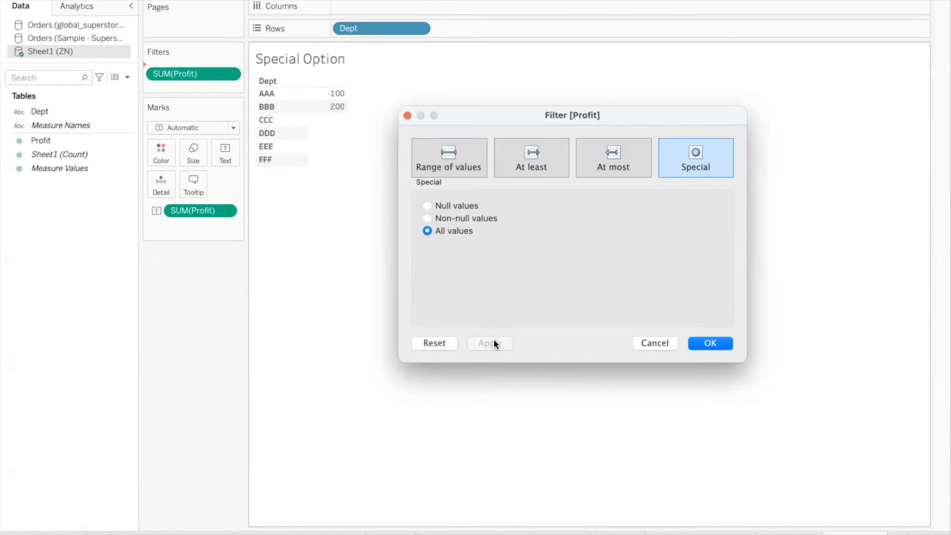
Set the Special Profit filter to non-null values and accept it.
left_click(426, 218)
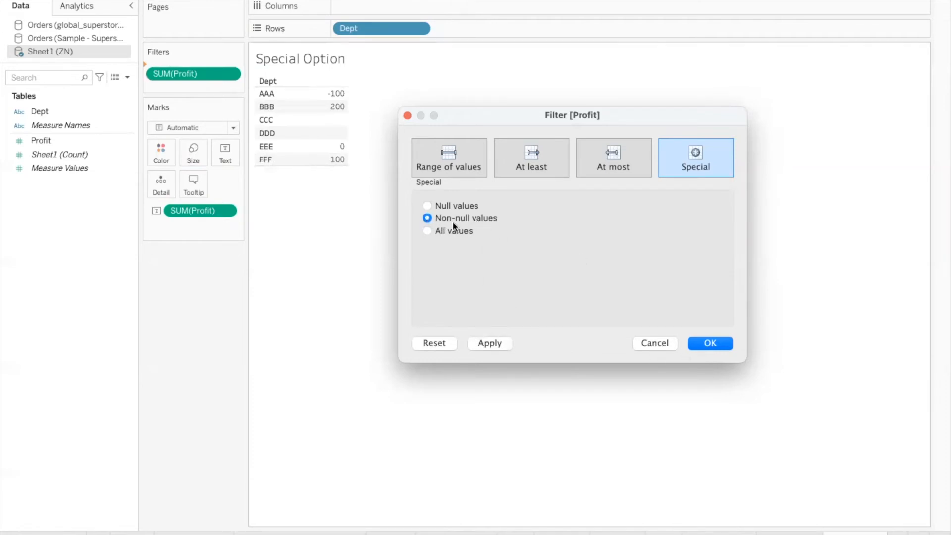
left_click(713, 344)
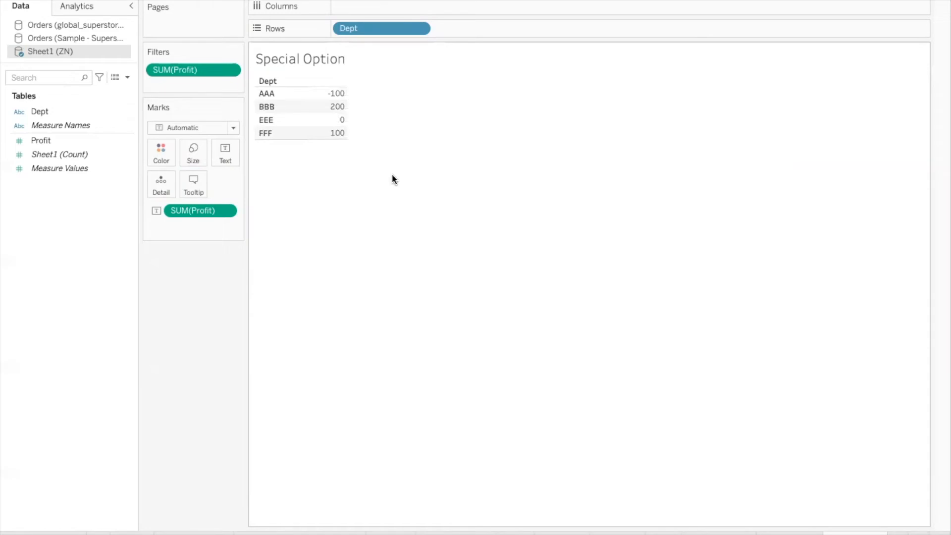
key("super+Tab")
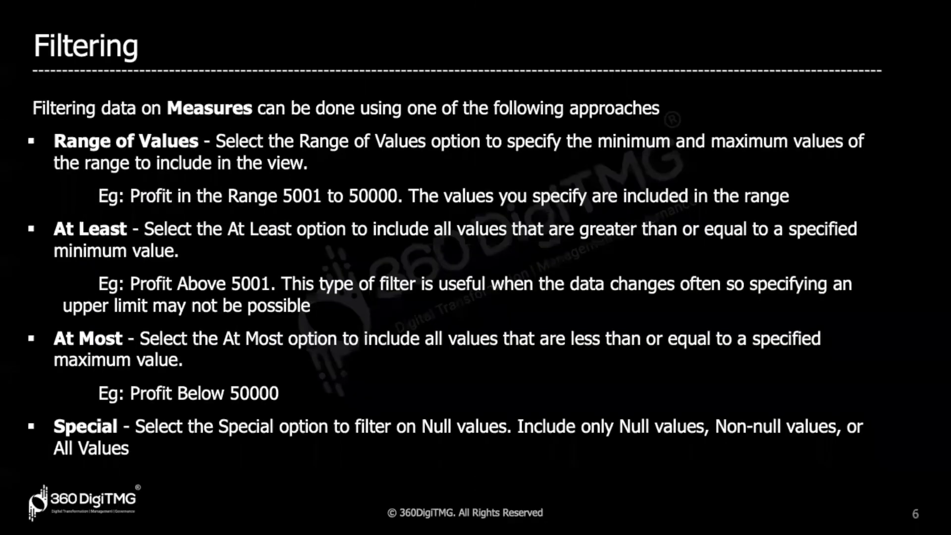
key("Right")
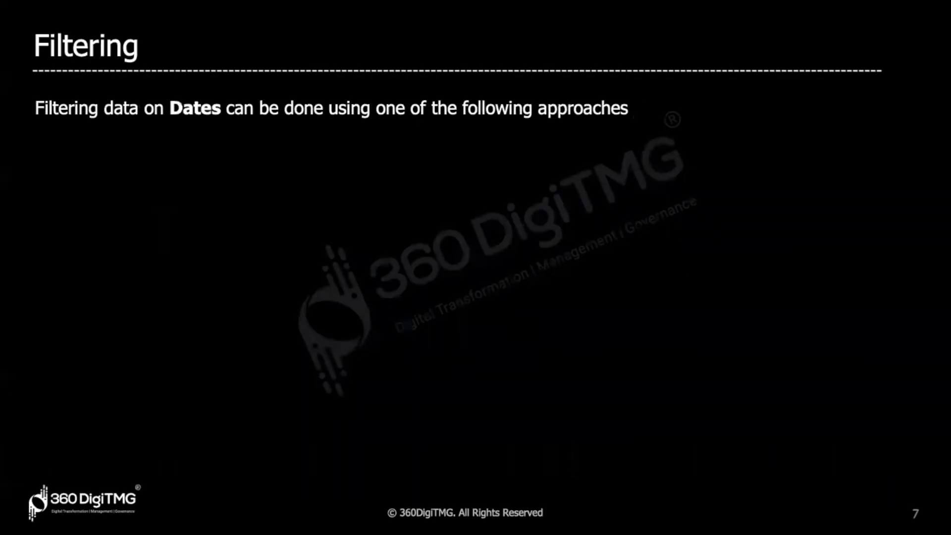
key("Right")
key("Right")
key("Right")
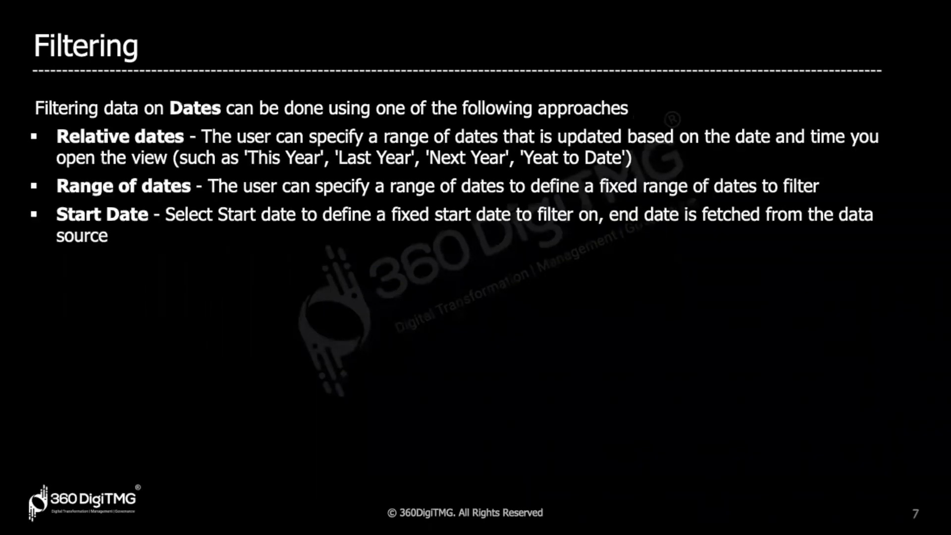
key("Right")
key("Right")
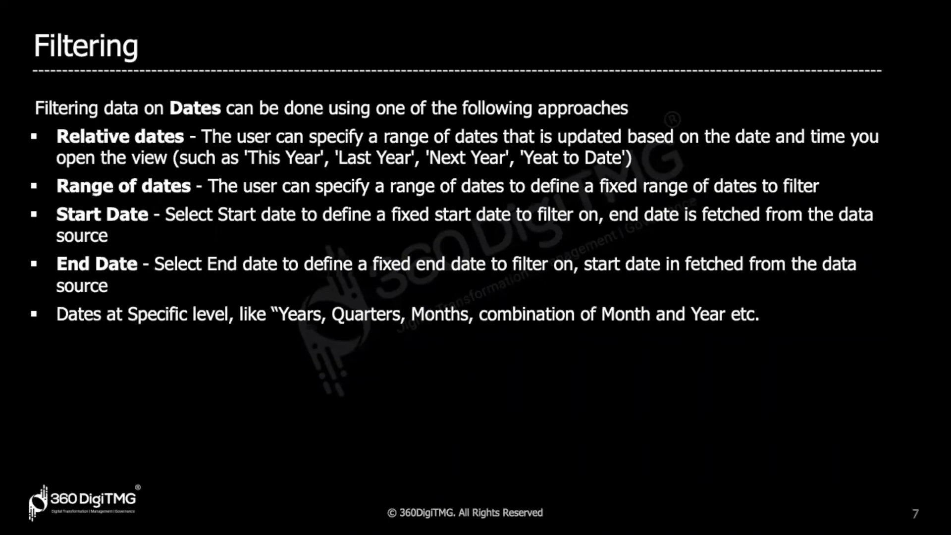
Switch back to Tableau and add a new worksheet named Date Filter.
key("super+Tab")
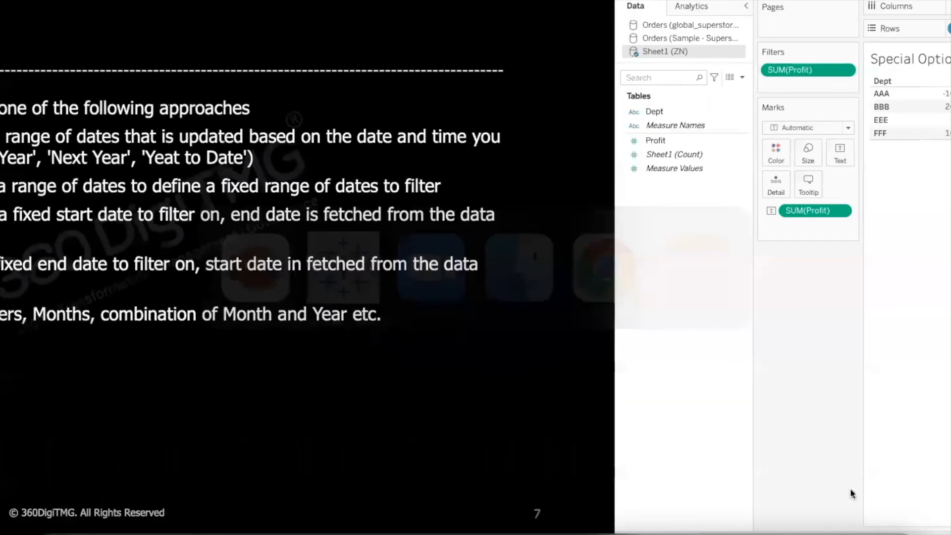
key("super+t")
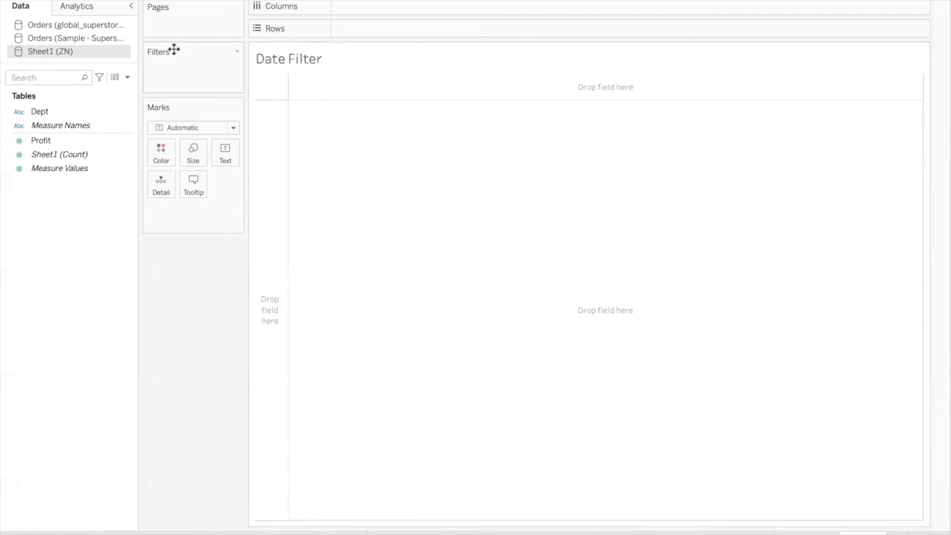
Build a line chart of the sum of Profit by year and quarter of Order Date from the Sample - Superstore data source.
left_click(97, 40)
left_click_drag(59, 180, 367, 7)
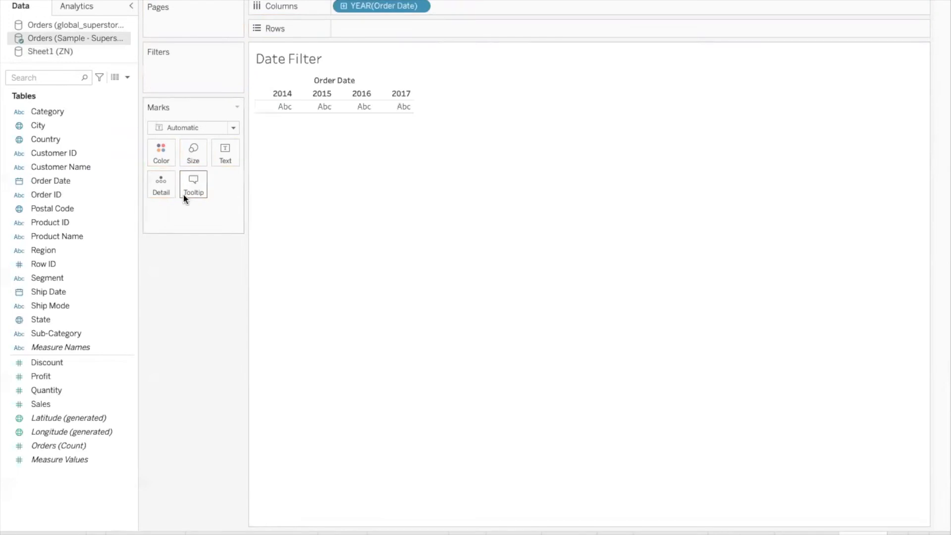
left_click(344, 6)
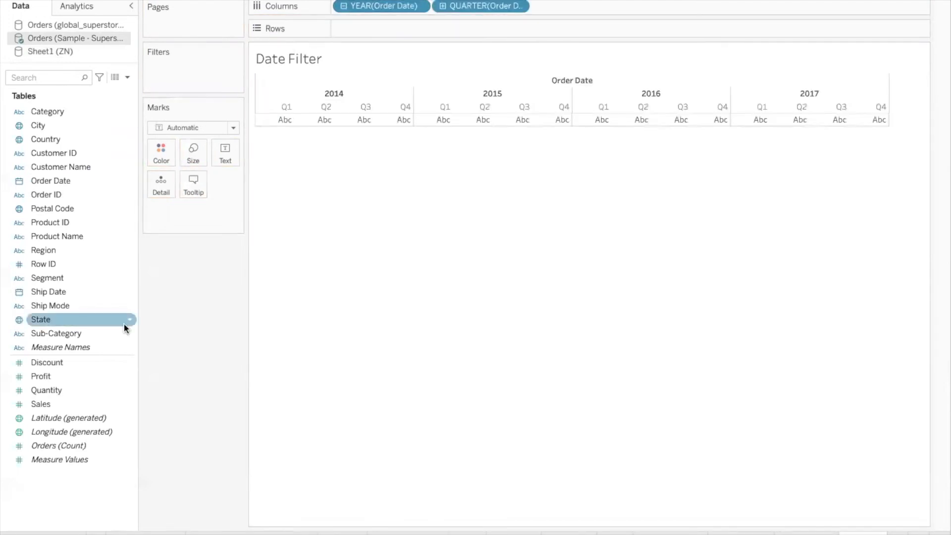
left_click_drag(57, 374, 367, 23)
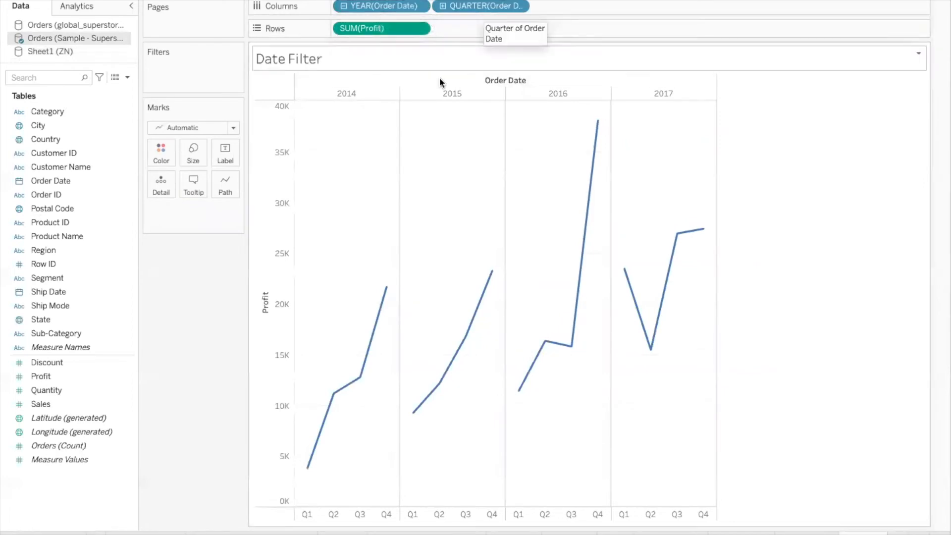
Highlight the 2014 section, clear the highlight, and show mark labels on the Profit lines.
left_click(368, 93)
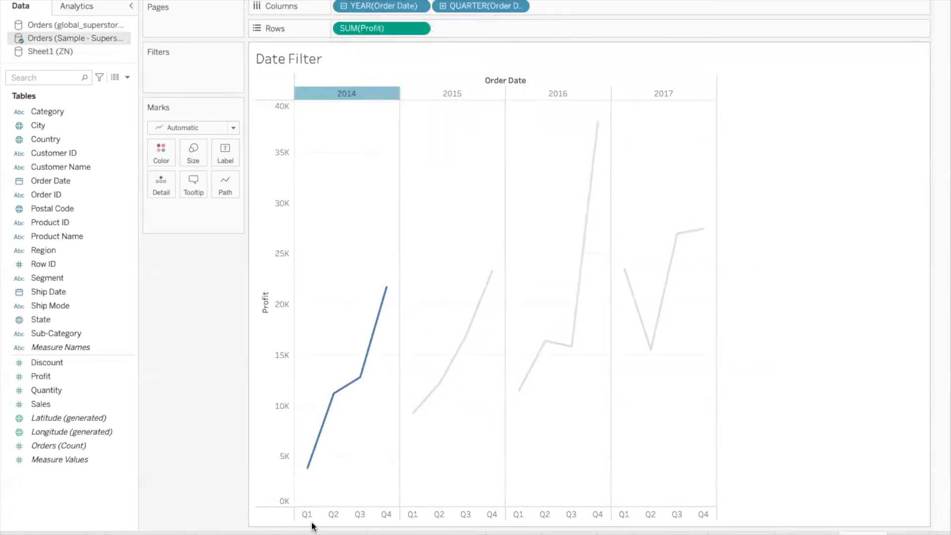
left_click(348, 277)
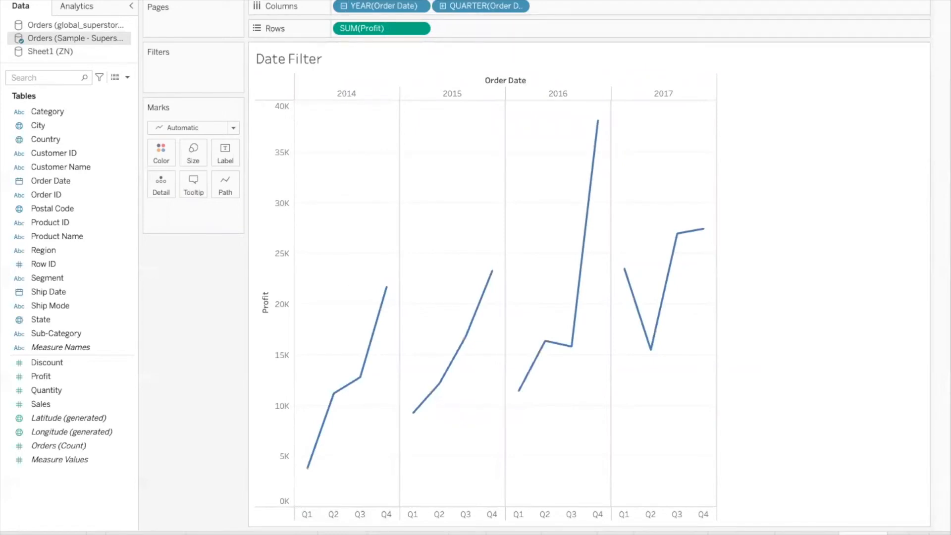
left_click(372, 1)
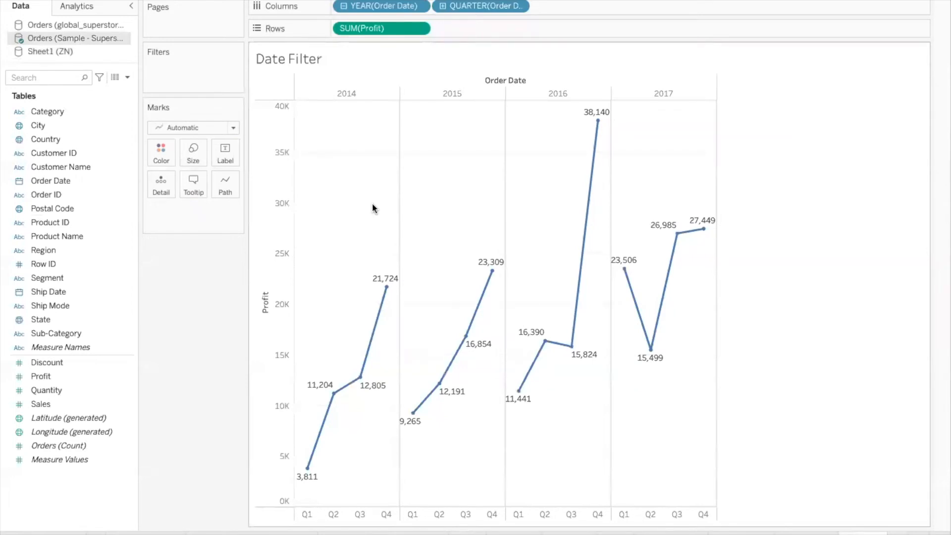
Add a Years filter on Order Date with 2014, 2015, 2016 and 2017 all selected.
left_click(63, 184)
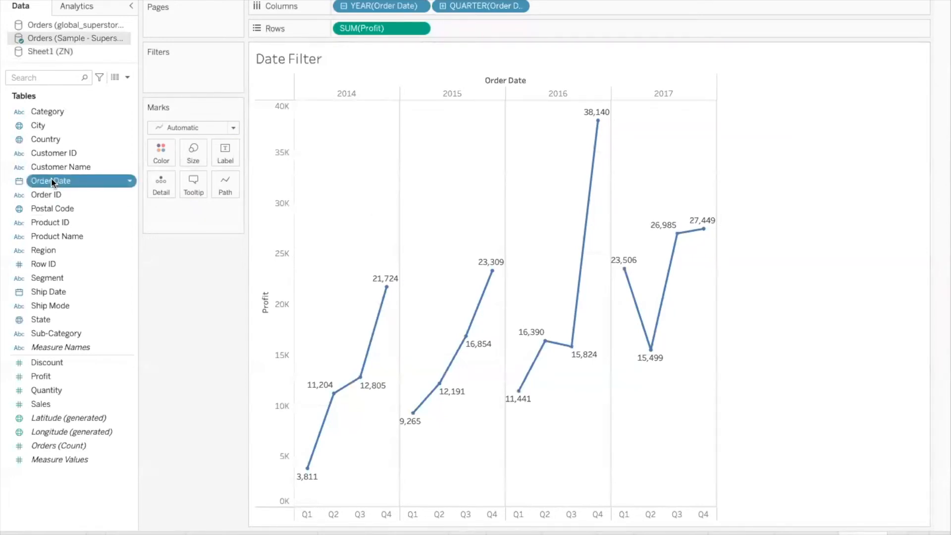
left_click_drag(51, 177, 177, 66)
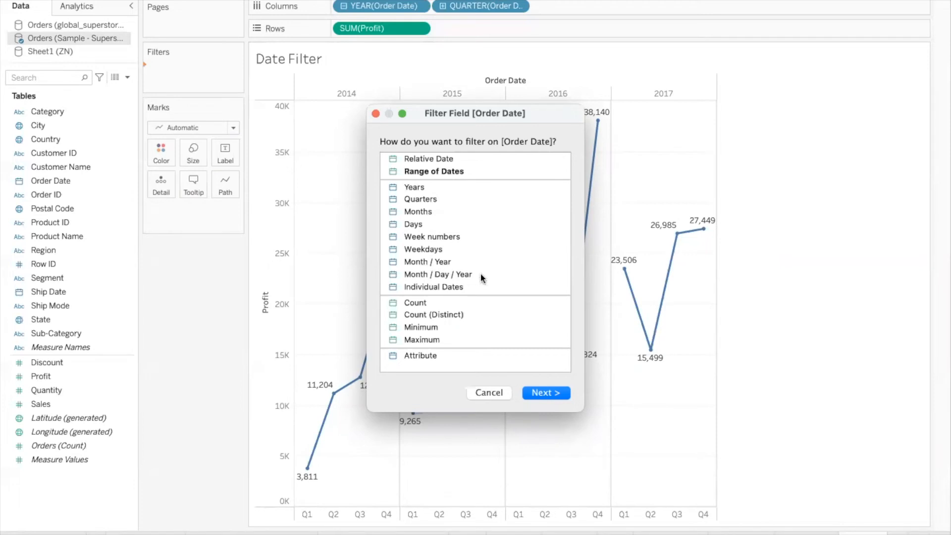
left_click(422, 189)
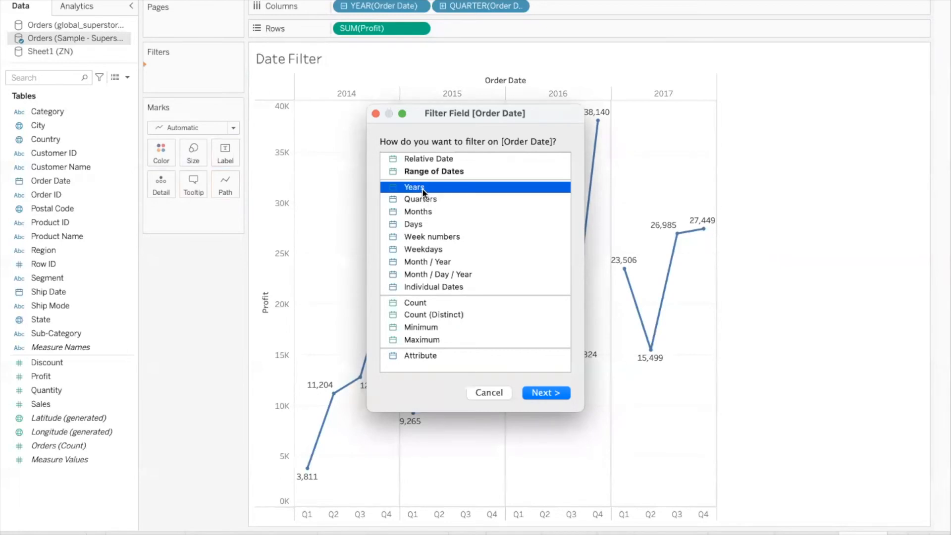
left_click(542, 390)
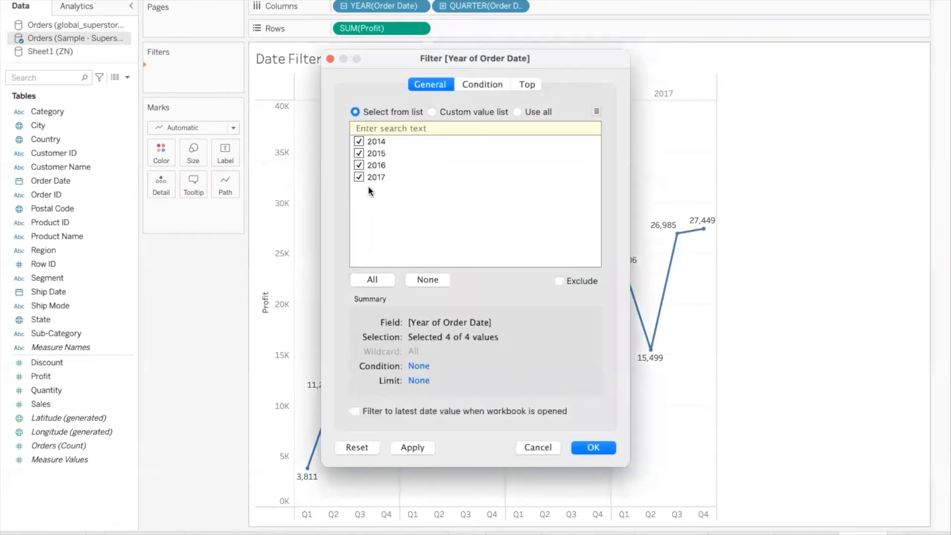
left_click(584, 451)
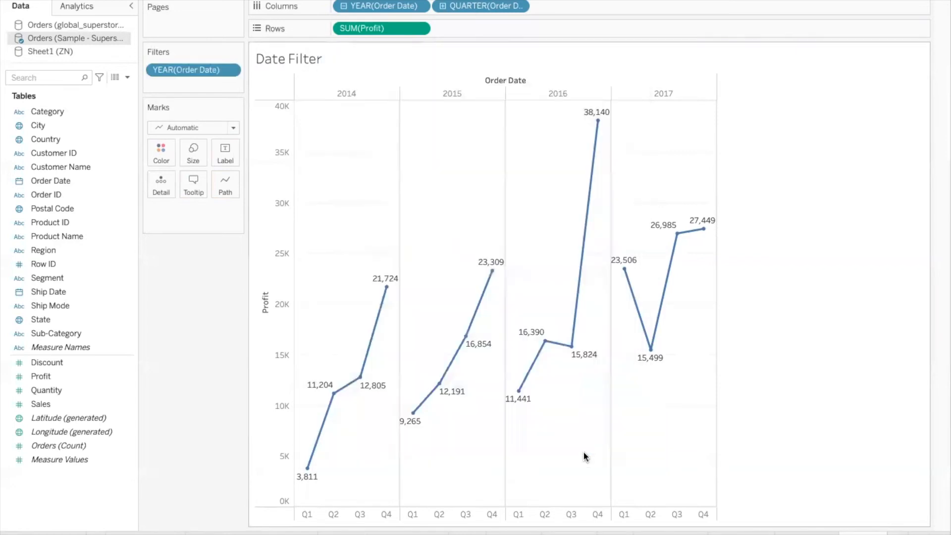
Show the Order Date year filter beside the chart and exclude 2014 and 2015.
left_click(230, 69)
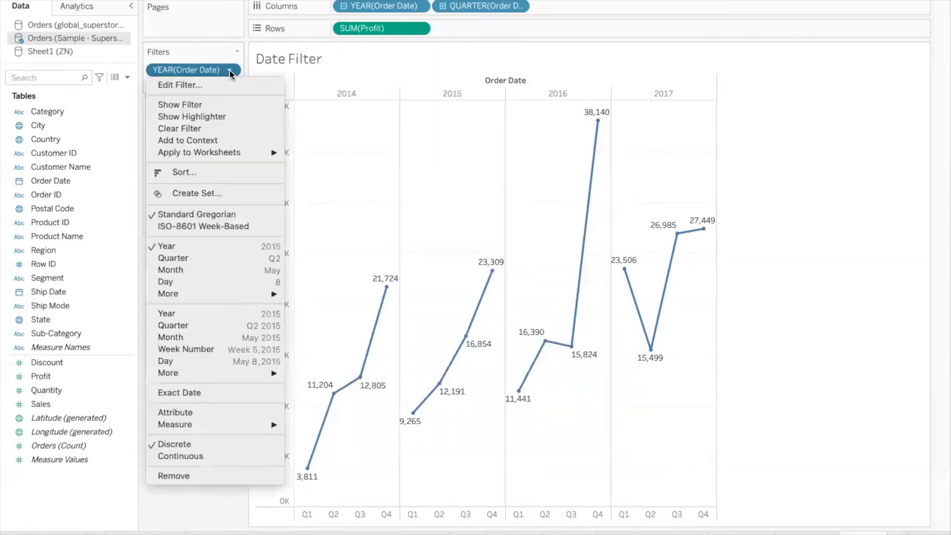
left_click(219, 105)
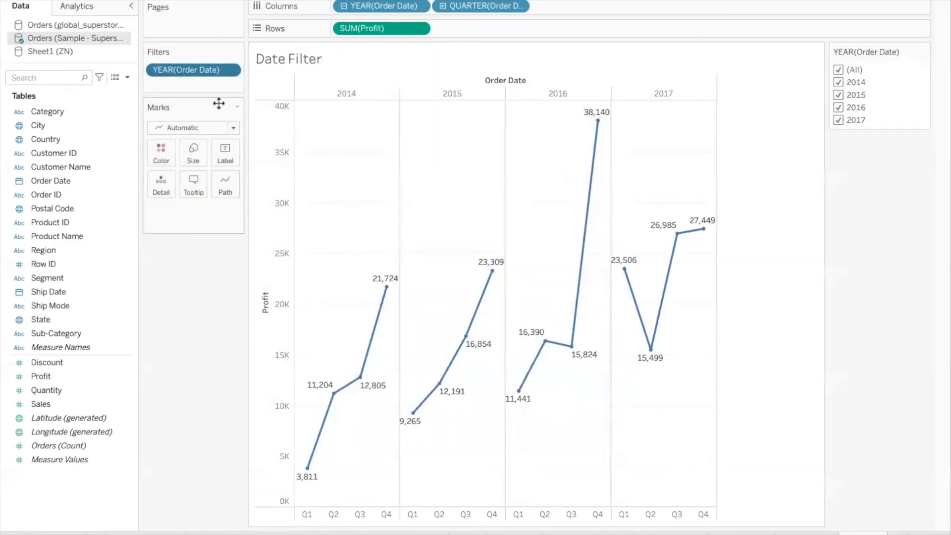
left_click(837, 82)
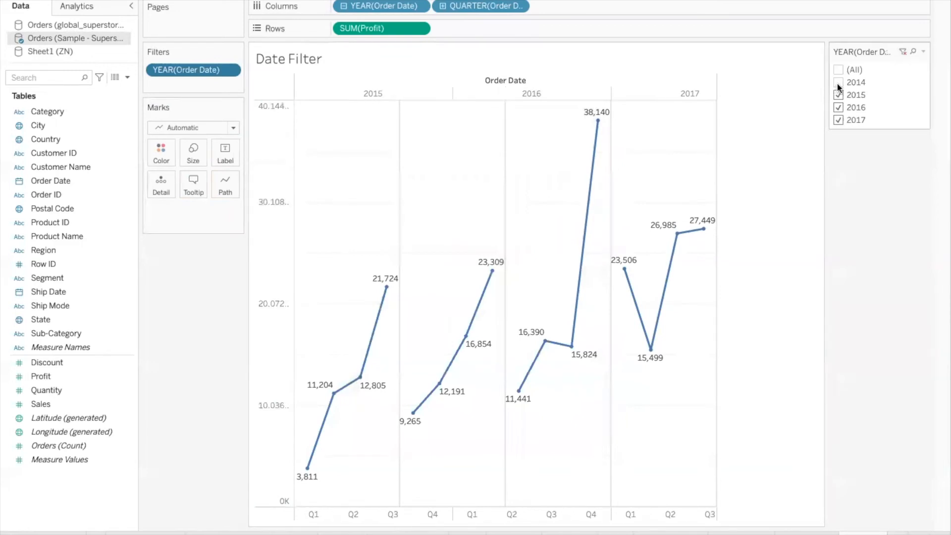
left_click(838, 95)
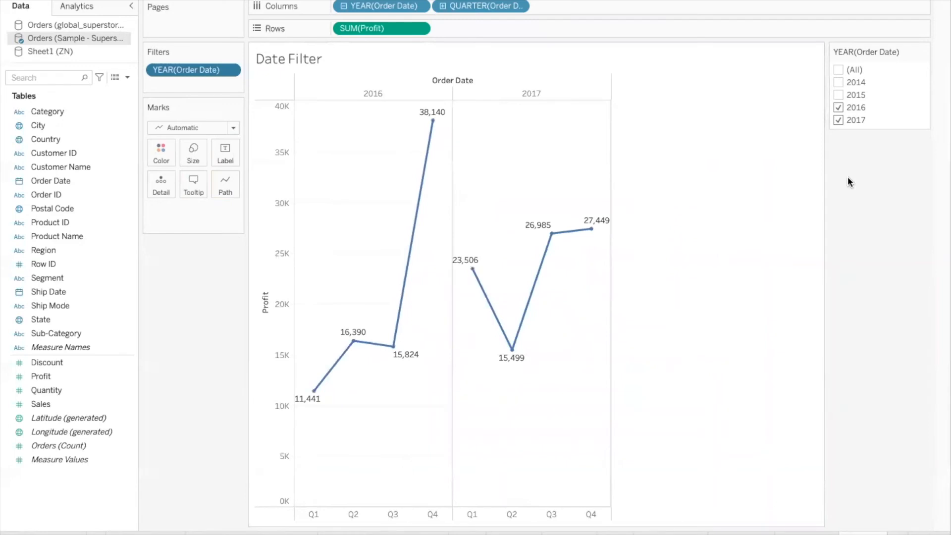
Deselect 2016 and 2017 in the shown year filter, then select both years again.
left_click(838, 108)
left_click(838, 119)
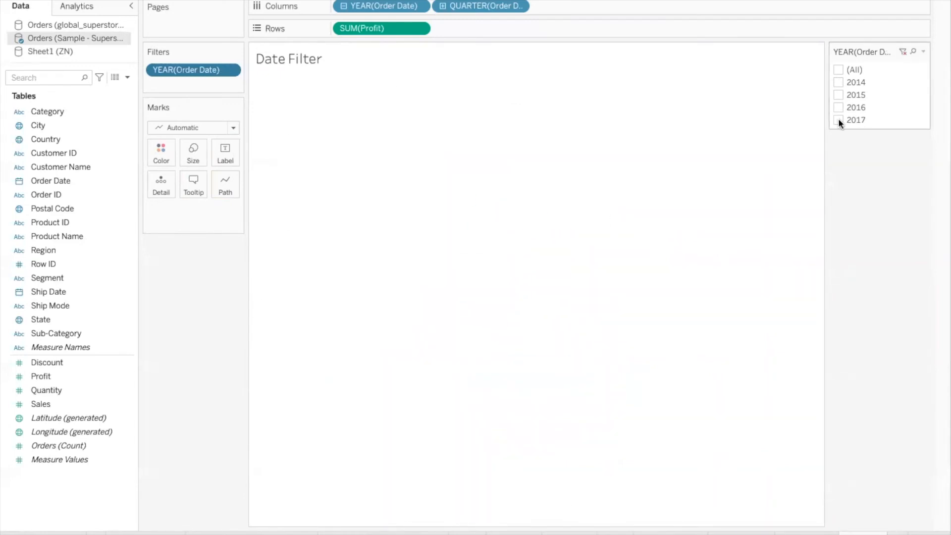
left_click(838, 120)
left_click(838, 108)
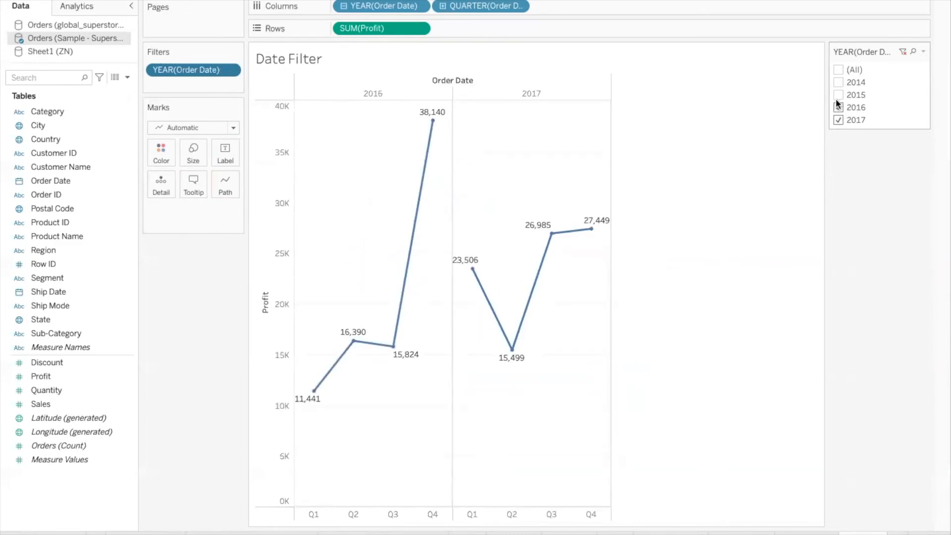
Add a Quarters filter on Order Date with Q1, Q2, Q3 and Q4 all selected.
left_click_drag(64, 181, 176, 86)
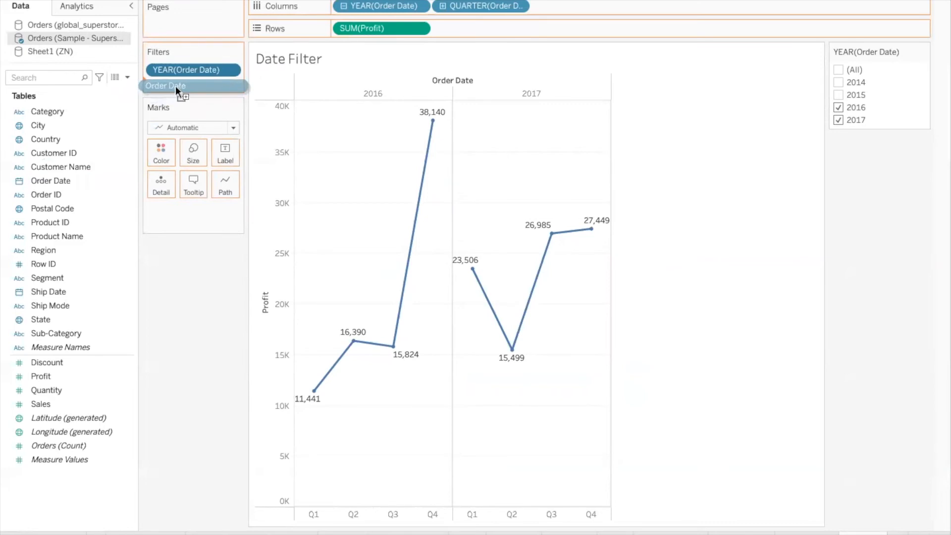
left_click_drag(176, 85, 174, 85)
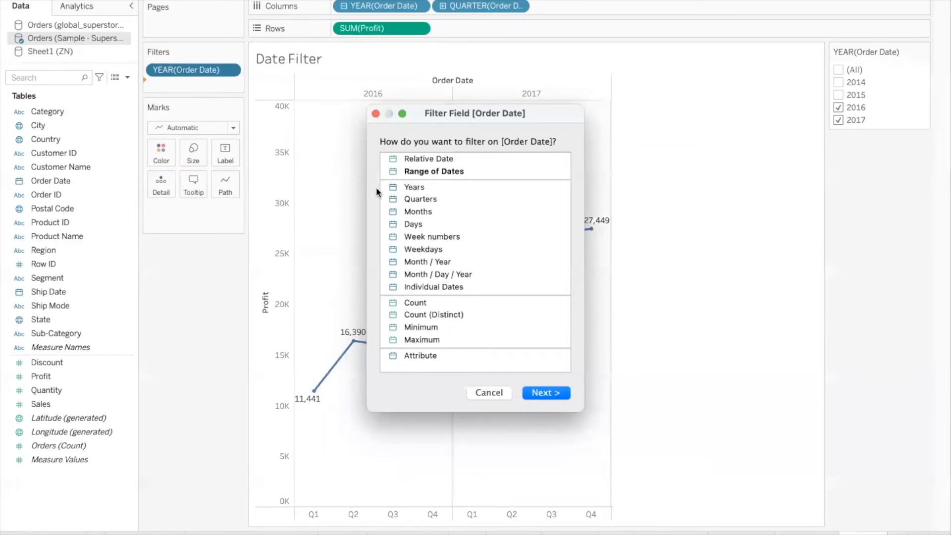
left_click(436, 201)
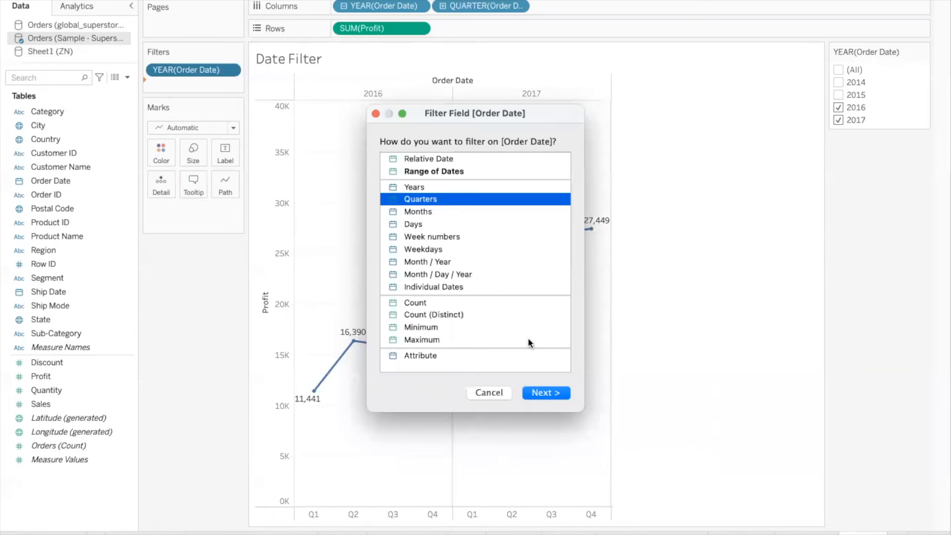
left_click(540, 392)
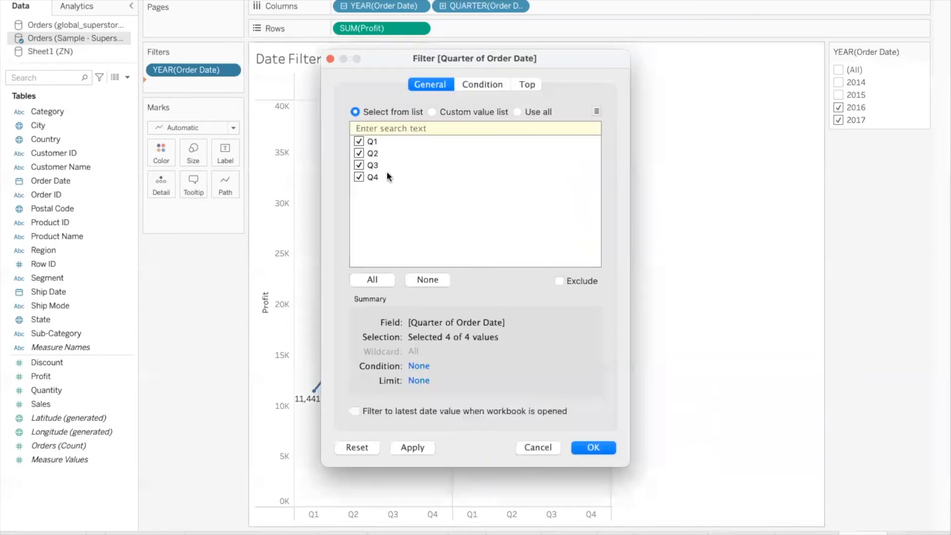
left_click(592, 447)
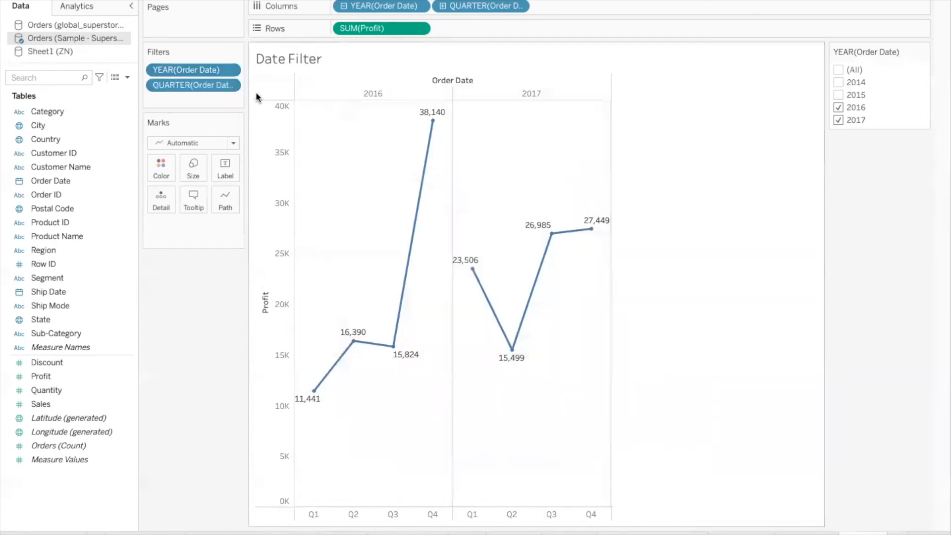
Show the Order Date quarter filter beside the chart and exclude Q1 and Q2.
left_click(230, 88)
left_click(186, 119)
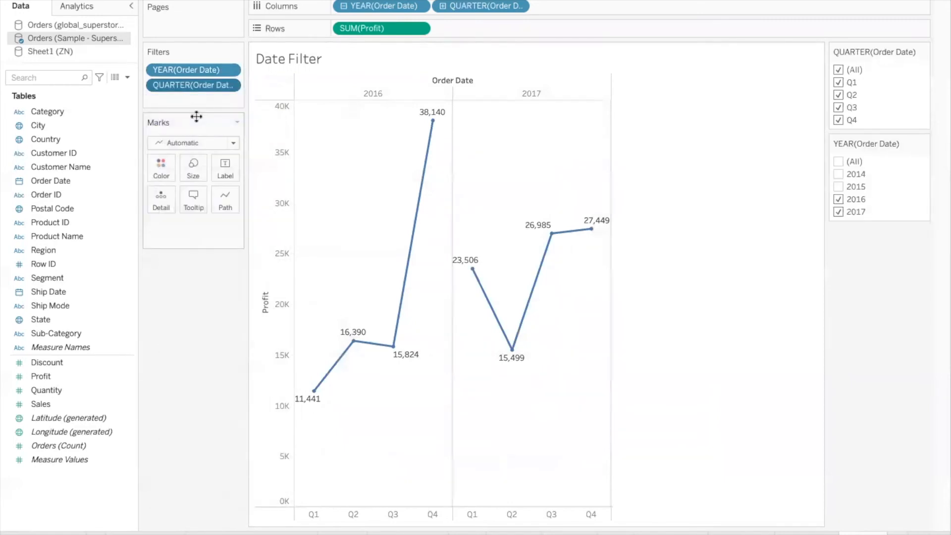
left_click(838, 81)
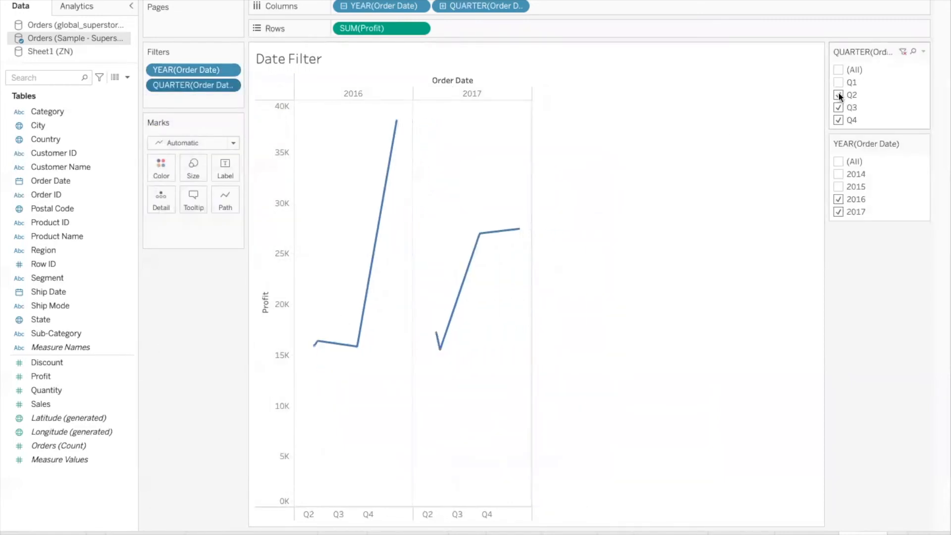
left_click(839, 95)
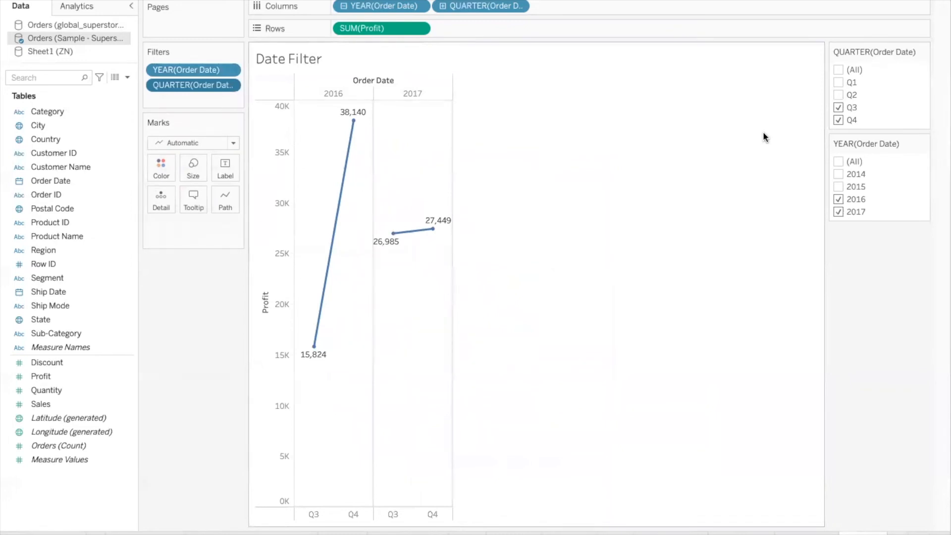
Remove the quarter filter and the year filter on Order Date from the worksheet.
left_click_drag(203, 85, 212, 296)
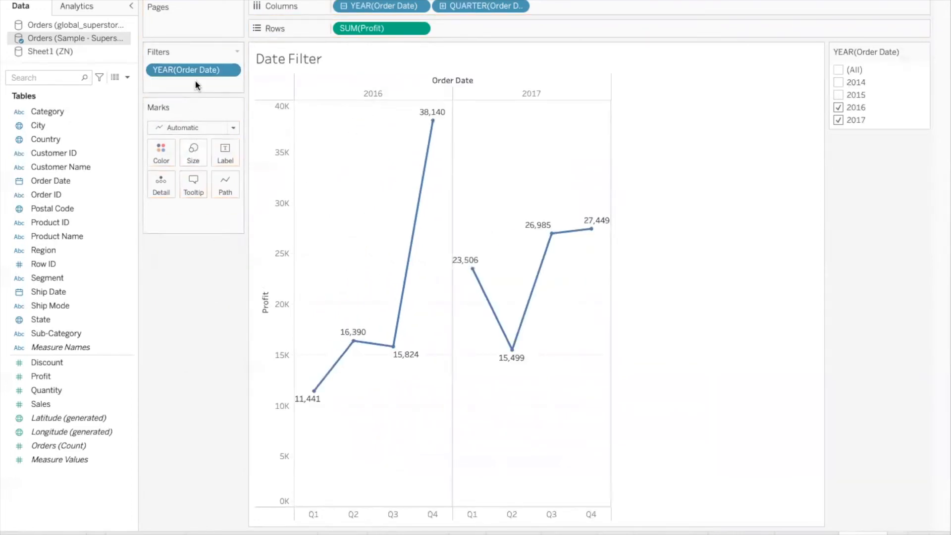
mouse_move(196, 70)
left_mouse_down()
mouse_move(184, 266)
mouse_move(201, 73)
mouse_move(192, 70)
left_mouse_up()
left_click(225, 70)
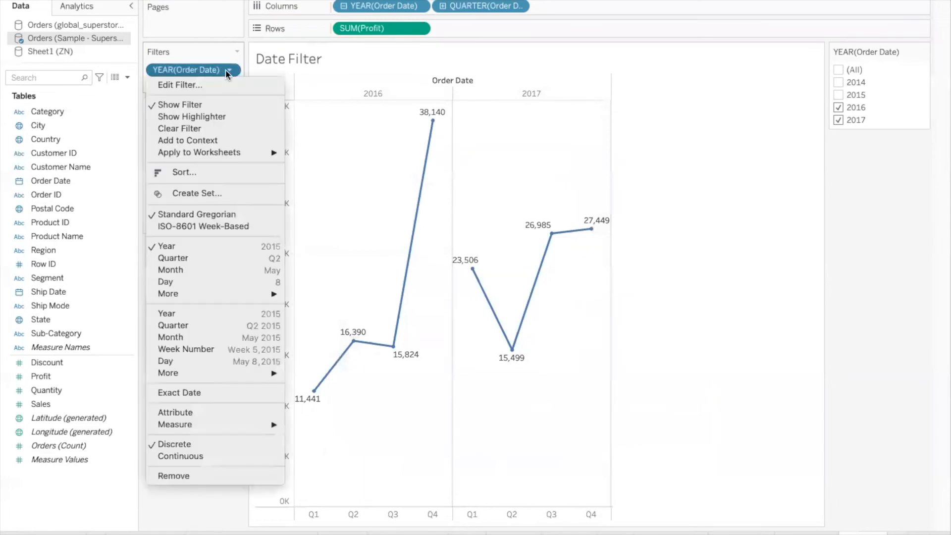
left_click(208, 128)
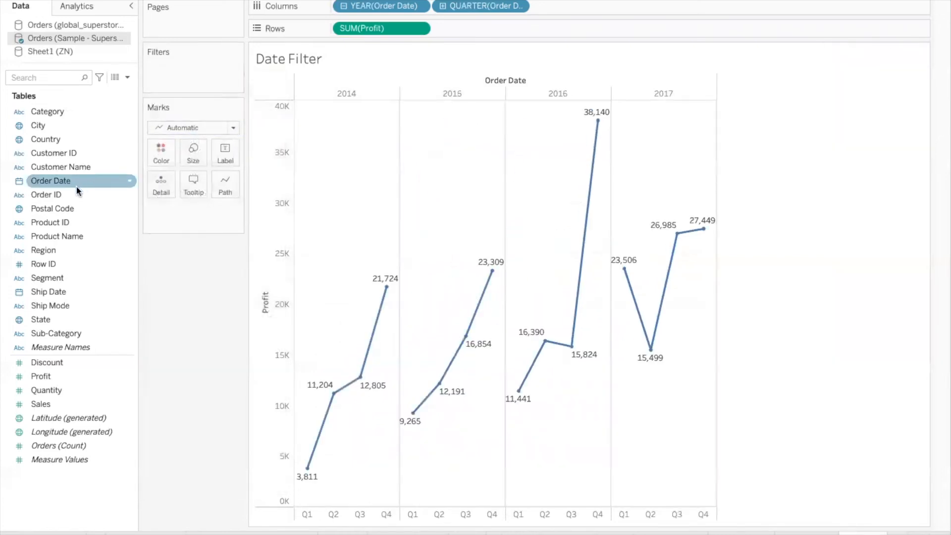
Start a Range of Dates filter on Order Date and check the start date's calendar without changing the date.
left_click_drag(44, 187, 179, 73)
left_click(457, 172)
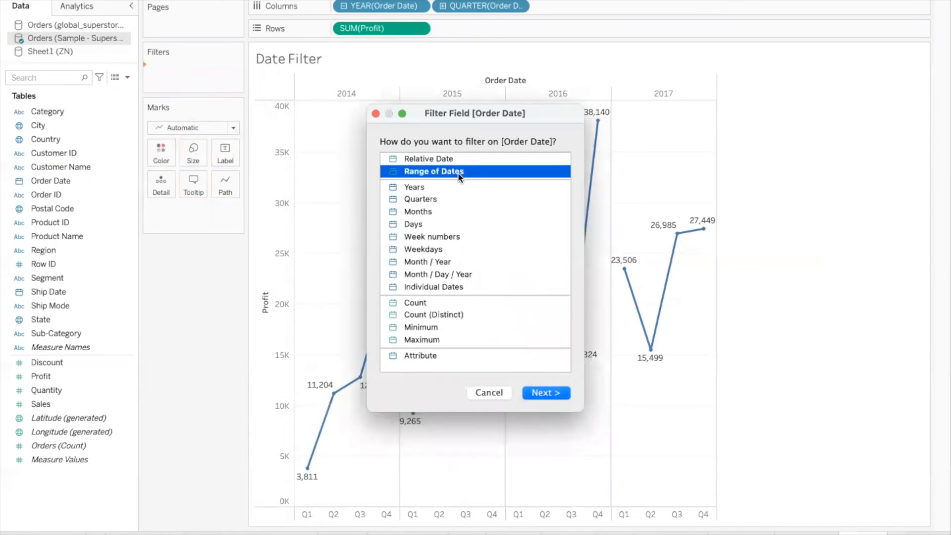
left_click(548, 391)
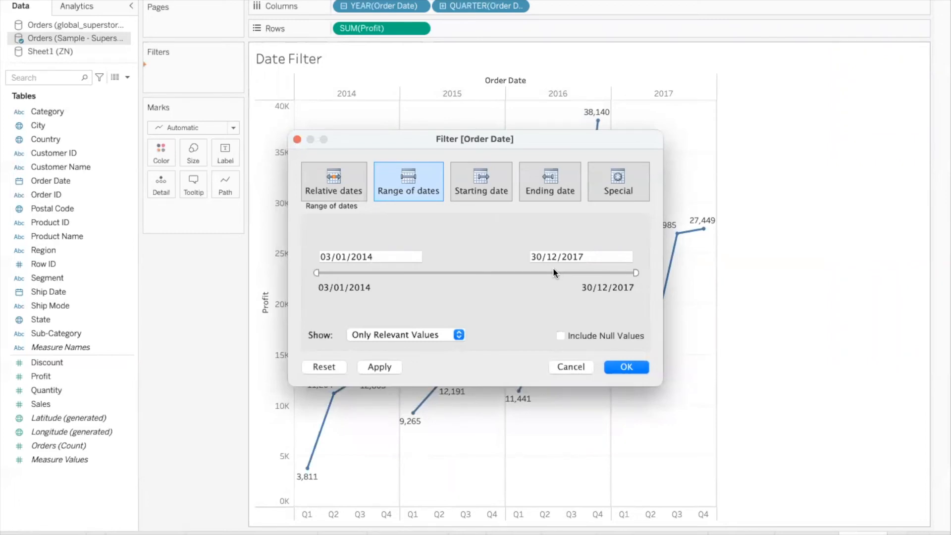
left_click(358, 256)
left_click_drag(358, 256, 286, 249)
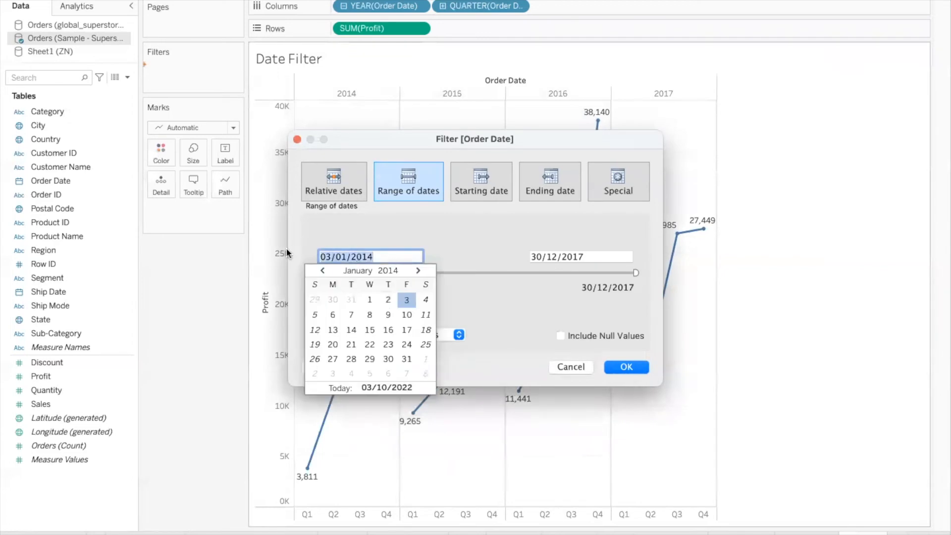
left_click(435, 249)
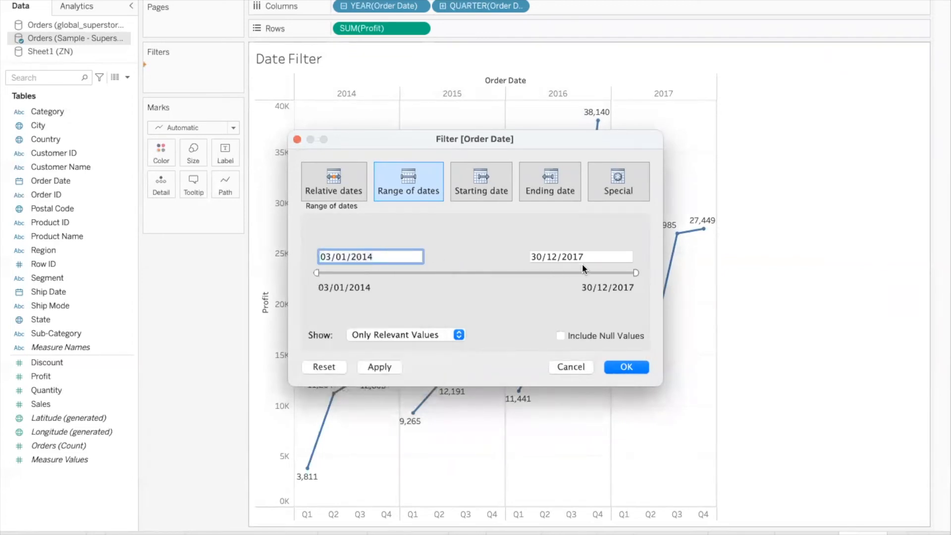
Set the Order Date range to 01/04/2015 through 31/07/2016 and apply it to the chart.
left_click_drag(317, 272, 556, 275)
left_click_drag(632, 272, 524, 272)
left_click_drag(510, 140, 618, 140)
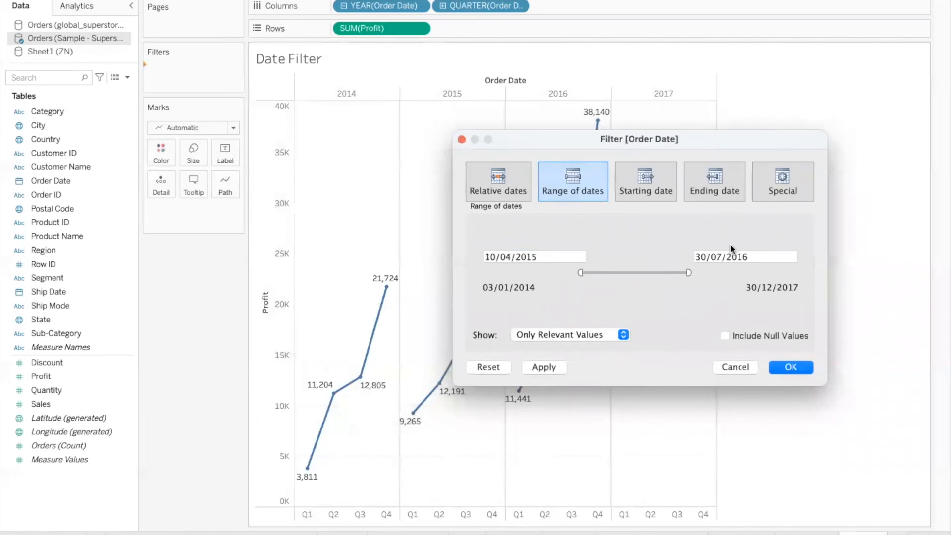
left_click(565, 256)
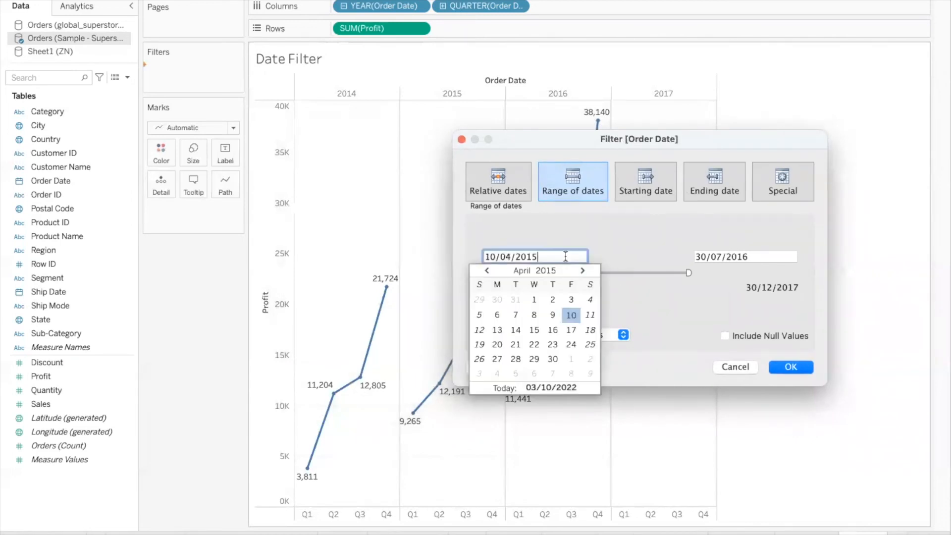
left_click(535, 299)
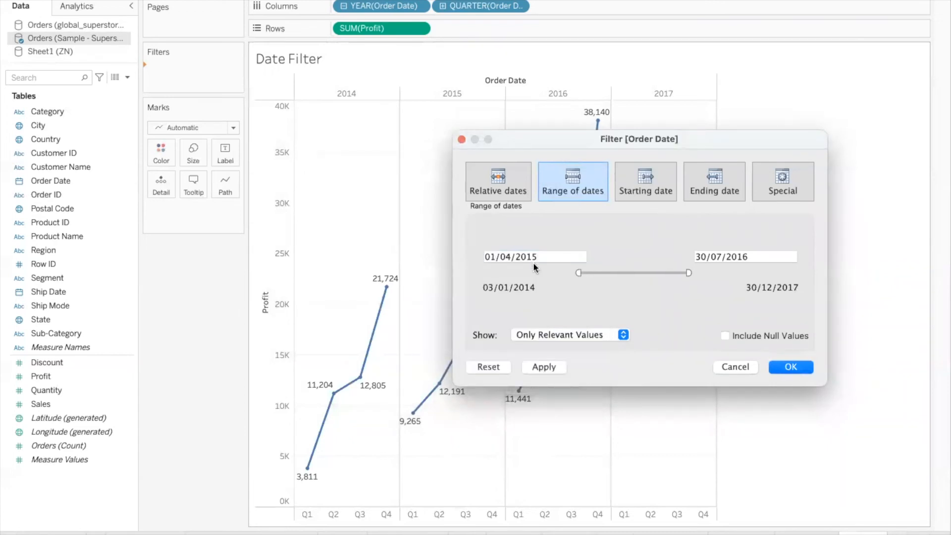
left_click(756, 256)
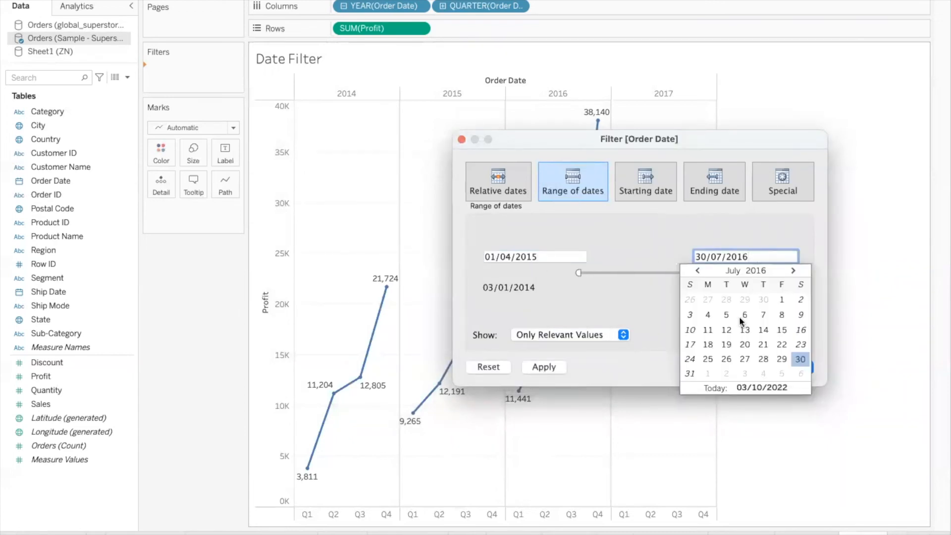
left_click(690, 373)
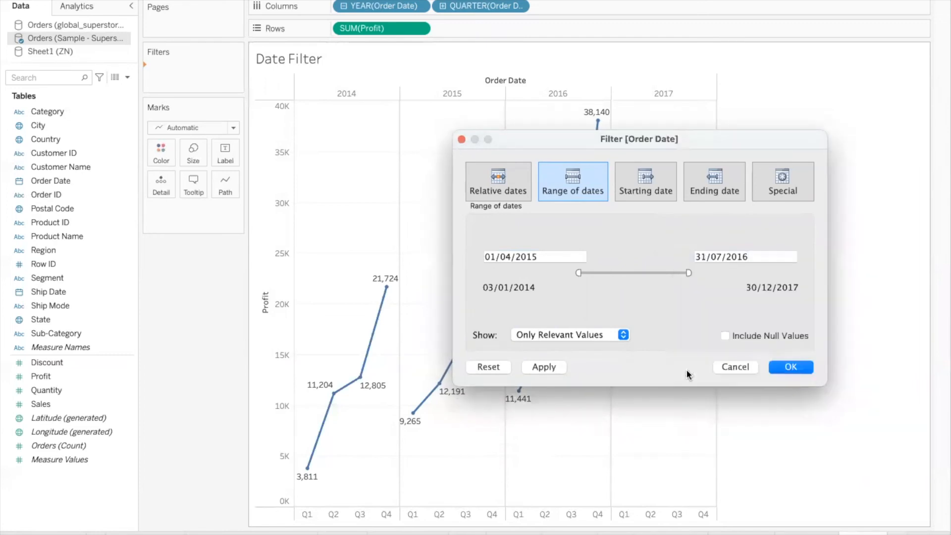
left_click_drag(569, 138, 692, 142)
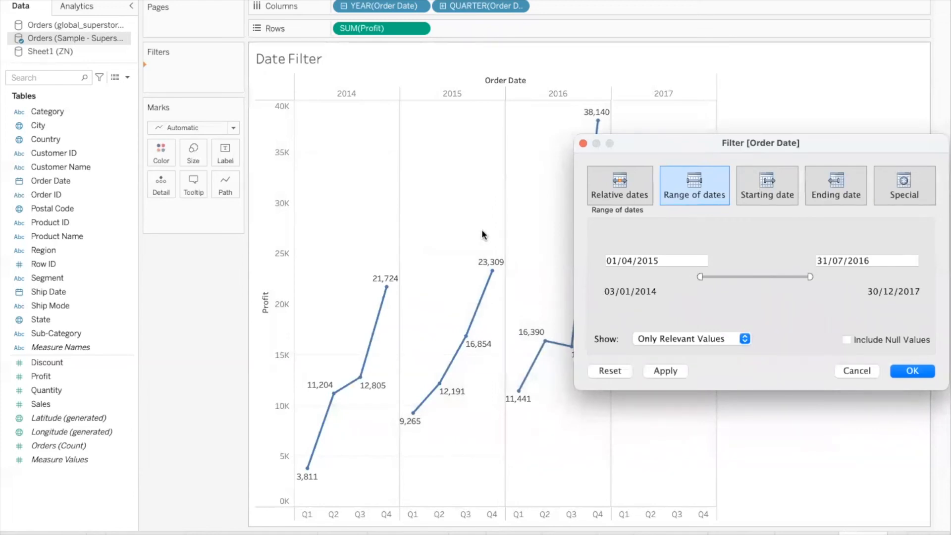
left_click(662, 371)
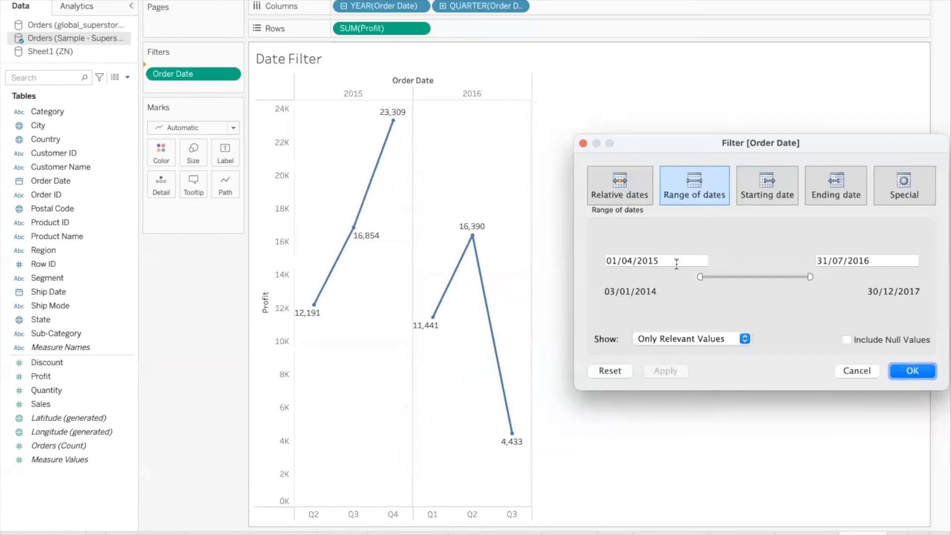
Switch the Order Date filter to Starting date, set it to 01/03/2016, and apply it, keeping the chart in view.
left_click(768, 195)
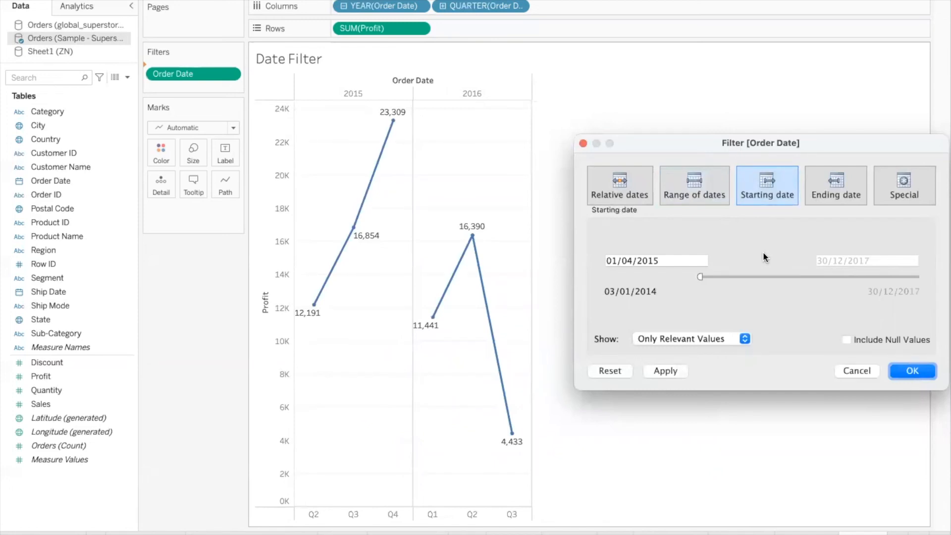
left_click_drag(700, 276, 773, 276)
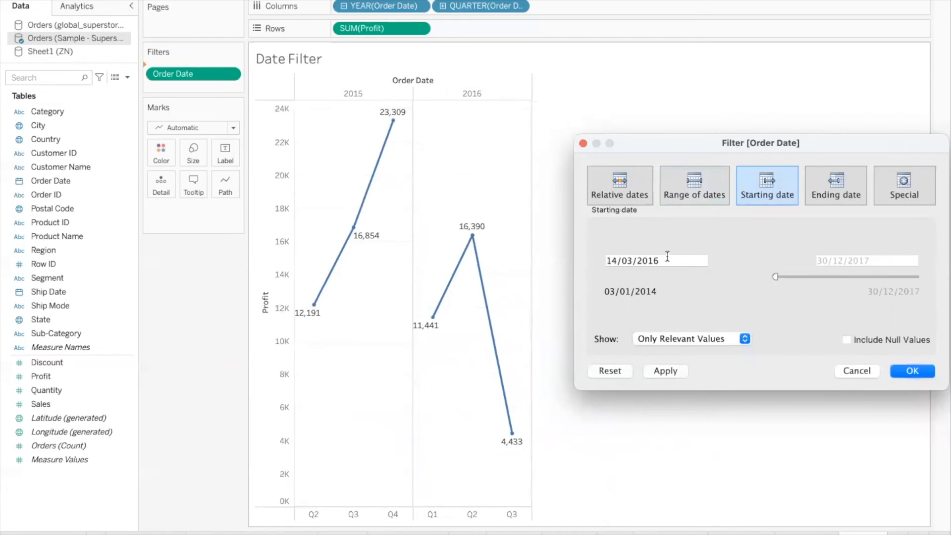
left_click(667, 260)
left_click(637, 303)
left_click(665, 371)
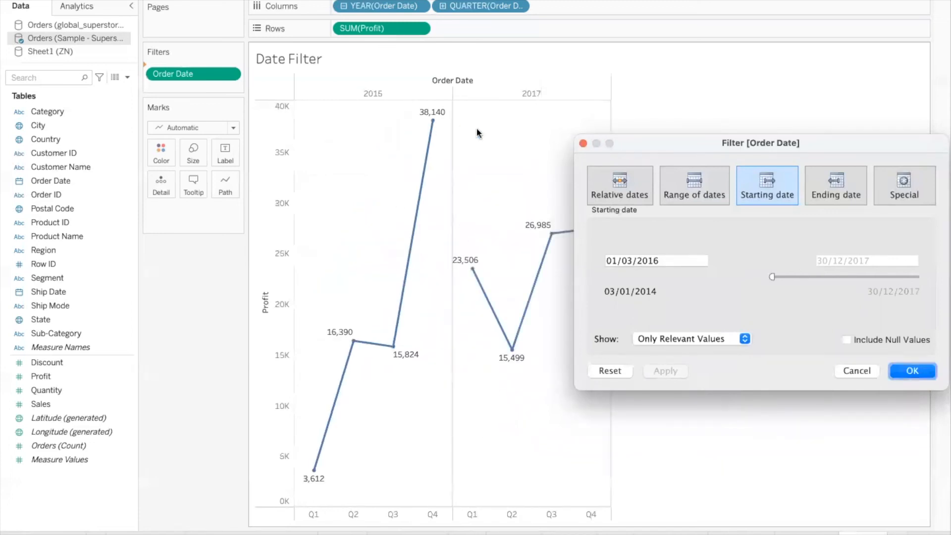
left_click_drag(646, 150, 675, 98)
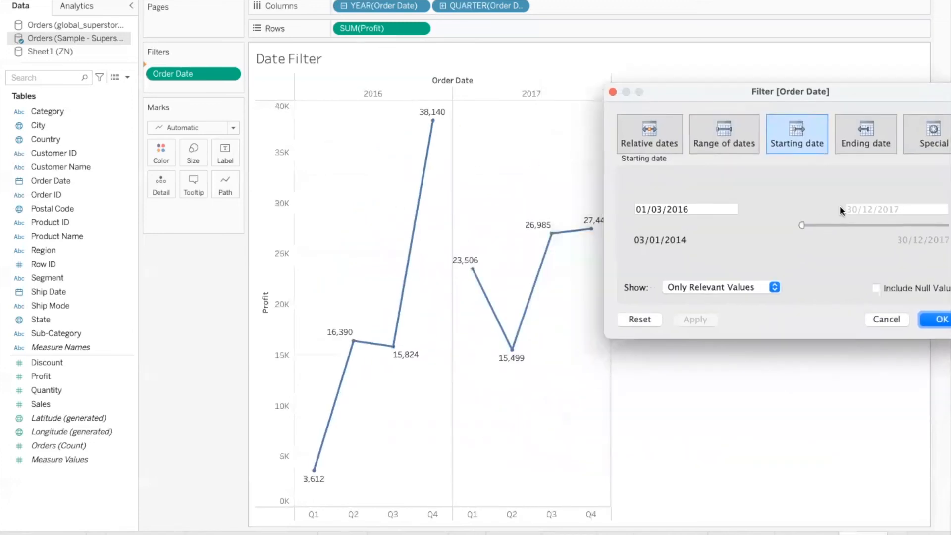
left_click_drag(854, 98, 705, 124)
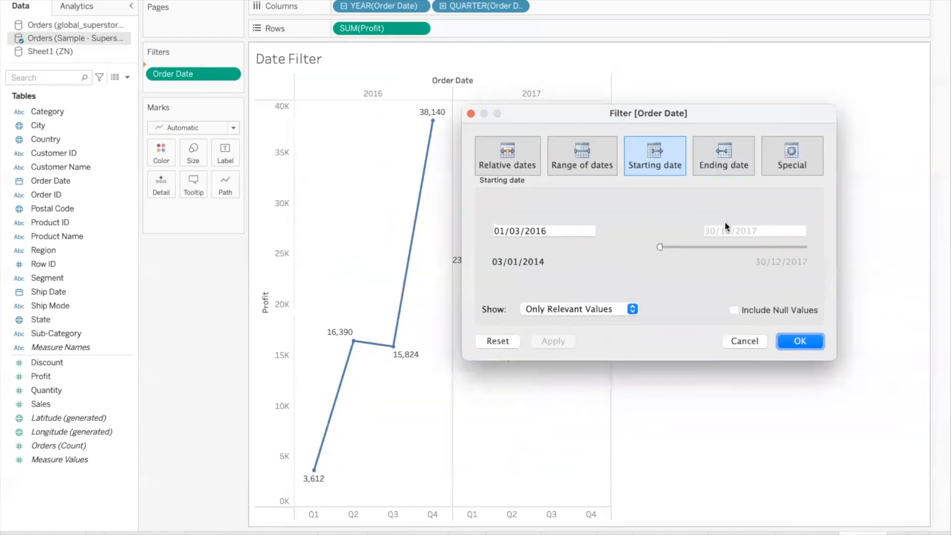
Switch the Order Date filter to Ending date with 01/03/2016 as the end and apply it.
left_click(732, 166)
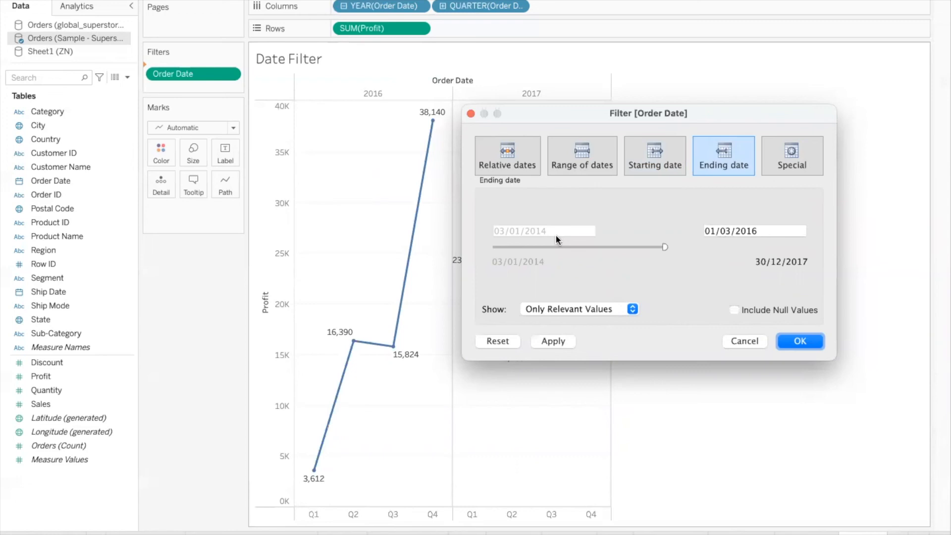
left_click(769, 229)
left_click(769, 202)
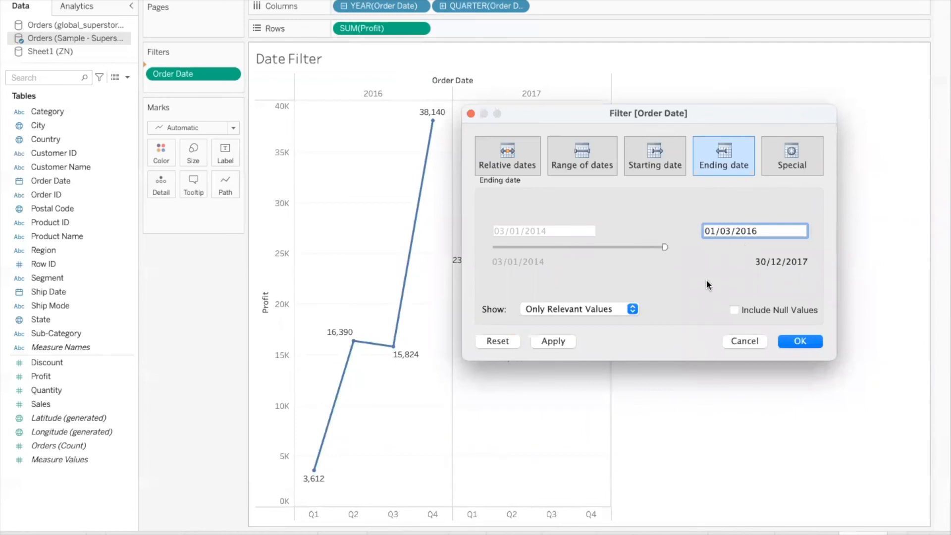
left_click(555, 341)
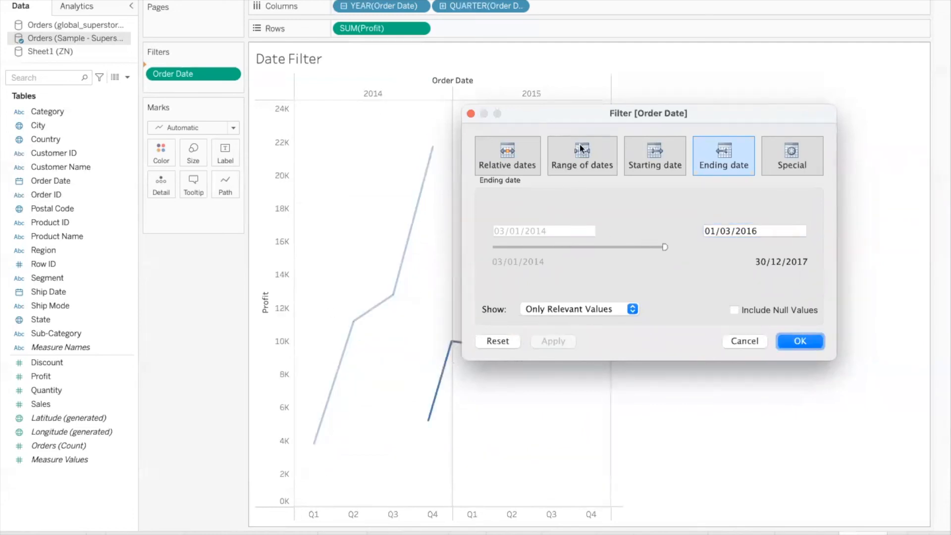
Go through the Special options of the Order Date filter: Non-null dates, Null dates and All dates.
left_click_drag(576, 120, 628, 133)
left_click(815, 167)
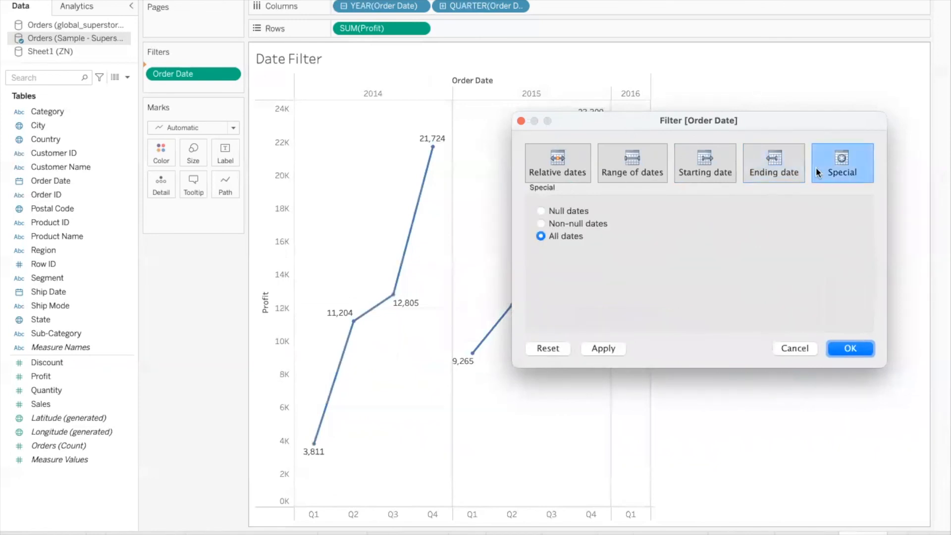
left_click(540, 223)
left_click(541, 210)
left_click(540, 235)
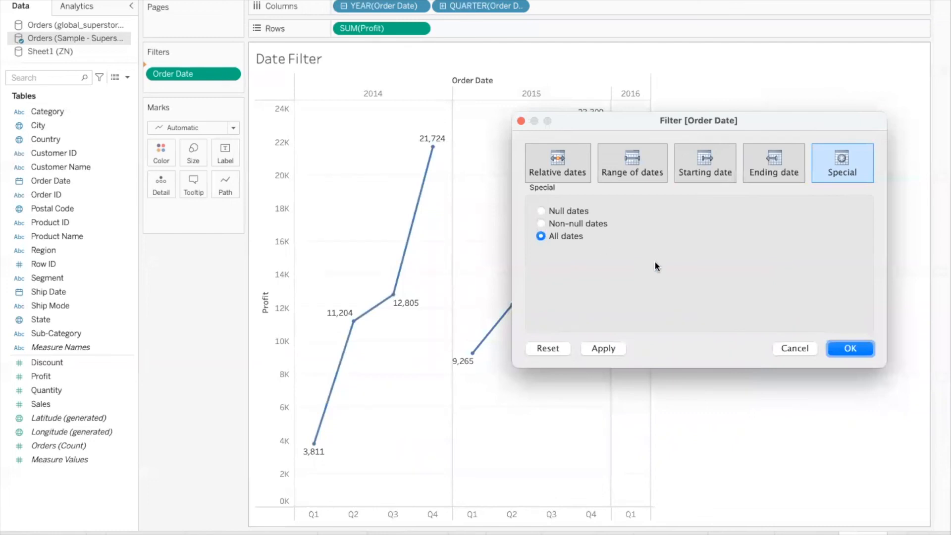
Return the Order Date filter to Range of dates, 03/01/2014 through 01/03/2016, and accept it.
left_click(637, 173)
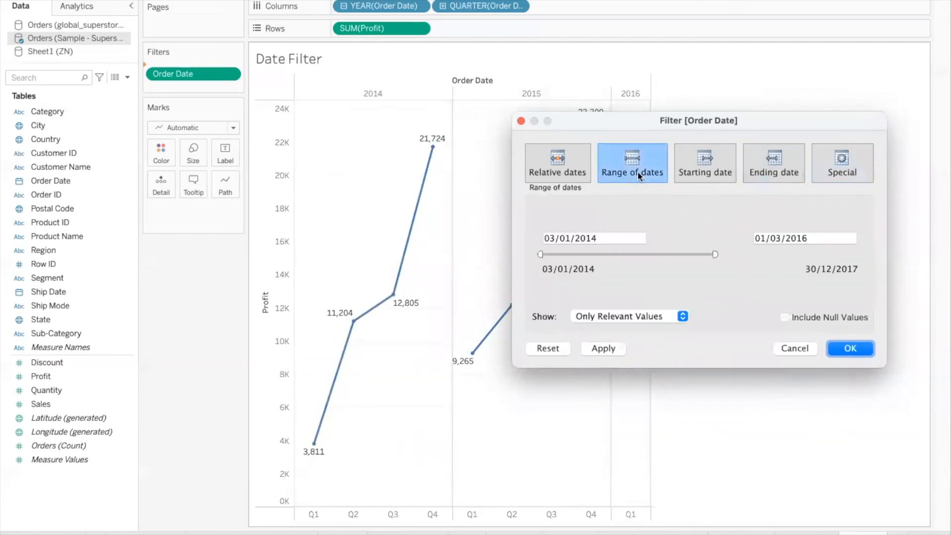
left_click(849, 347)
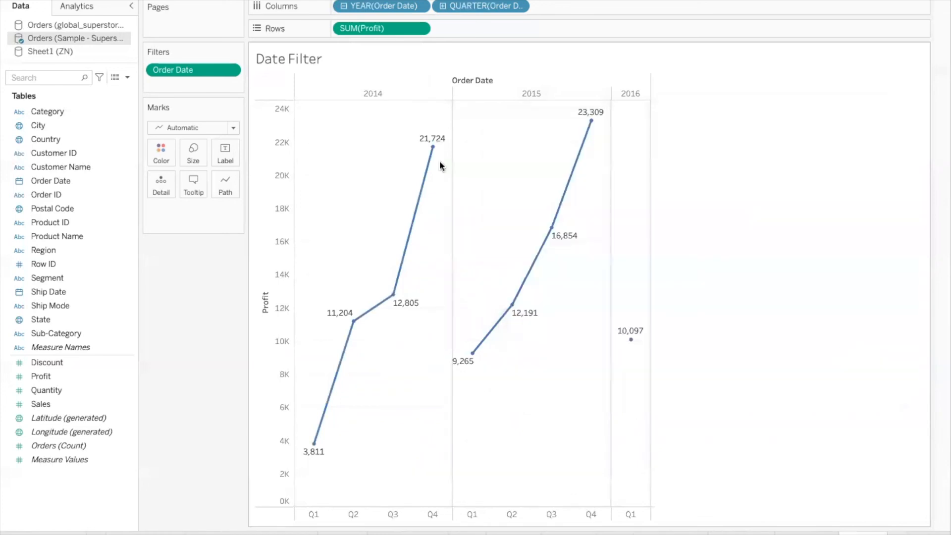
Show the Order Date filter beside the chart and adjust its range slider to 08/01/2015 through 01/12/2016.
left_click(230, 70)
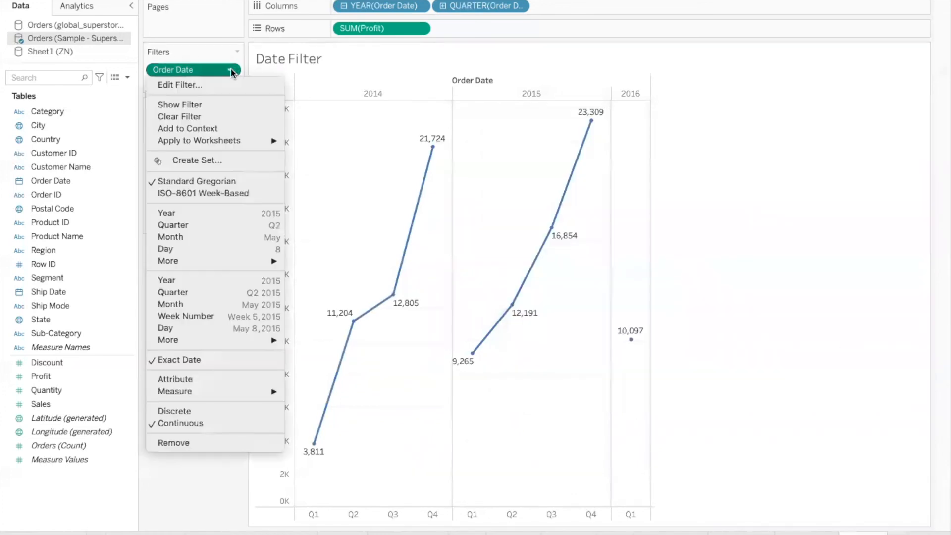
left_click(212, 106)
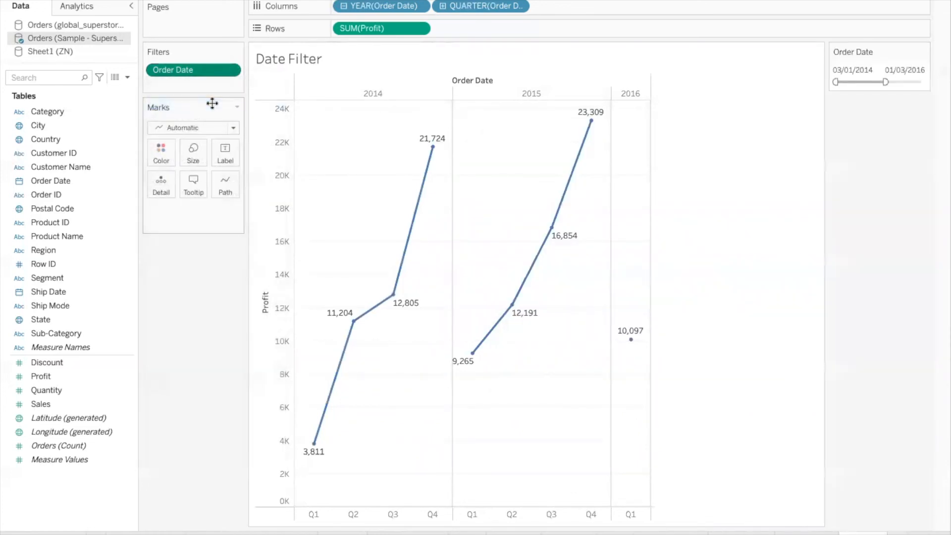
left_click_drag(884, 82, 924, 82)
left_click_drag(837, 83, 857, 82)
left_click_drag(924, 82, 900, 82)
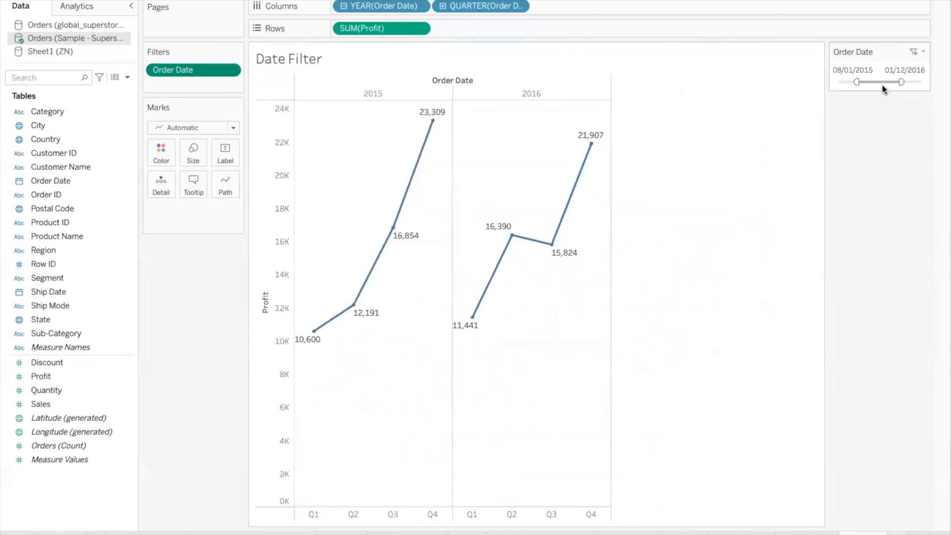
Shift the displayed Order Date range so it ends on 07/11/2016, and set its start date to 01/03/2015.
mouse_move(882, 83)
left_mouse_down()
mouse_move(893, 82)
mouse_move(884, 82)
left_mouse_up()
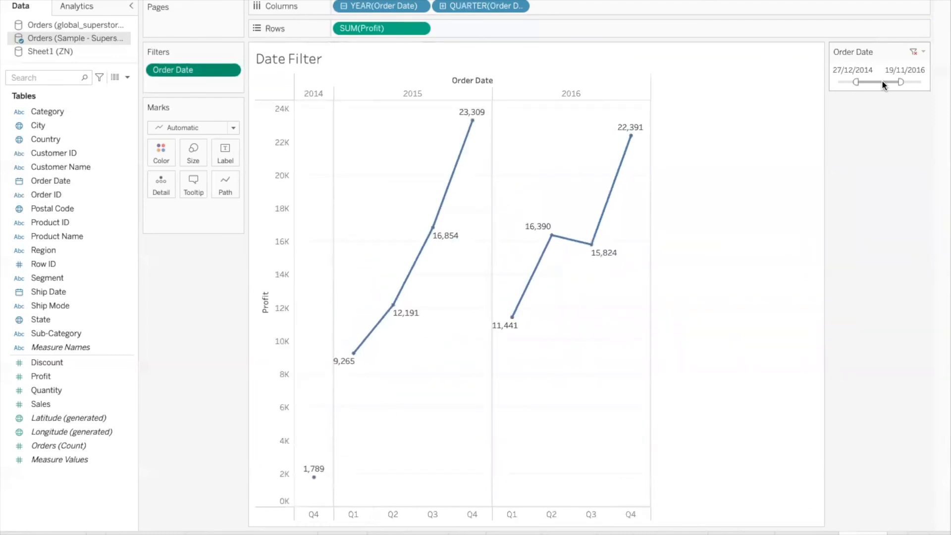
left_click_drag(882, 82, 862, 82)
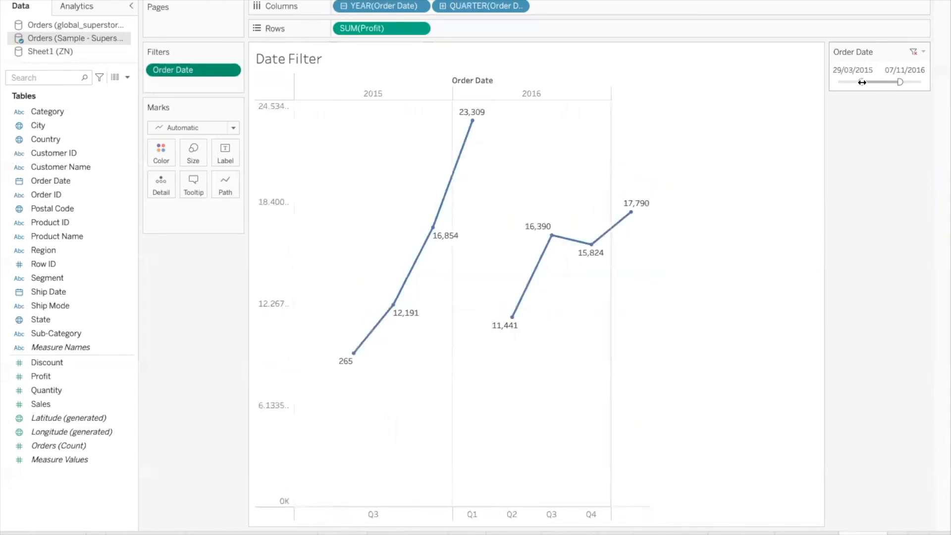
left_click(864, 71)
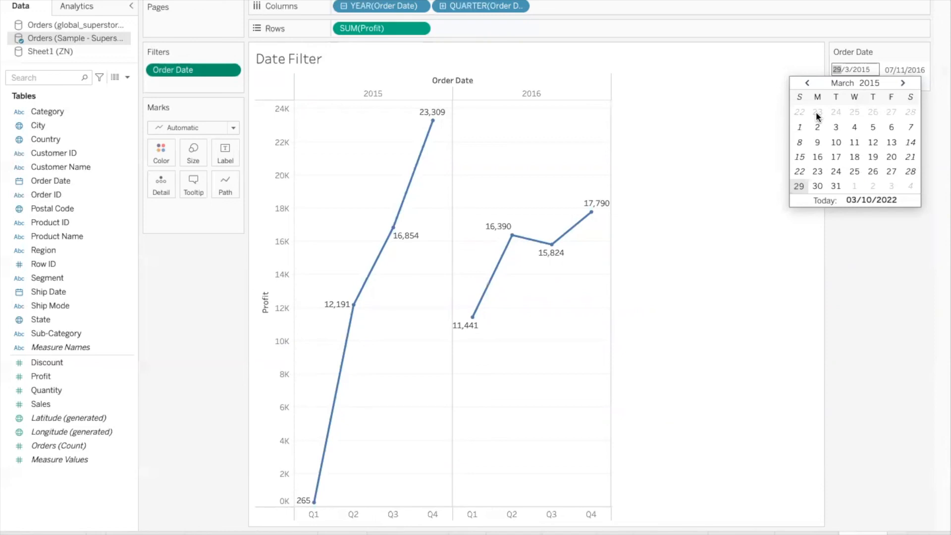
left_click(800, 126)
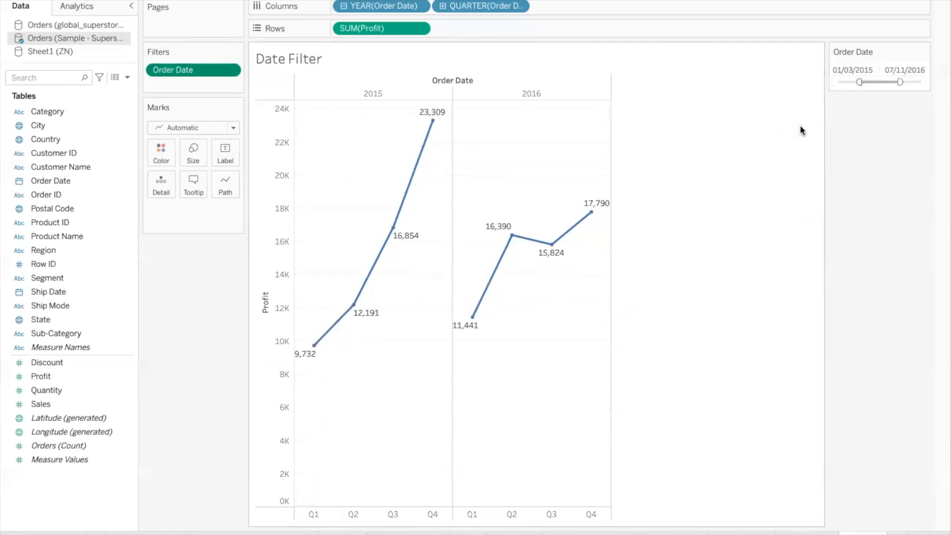